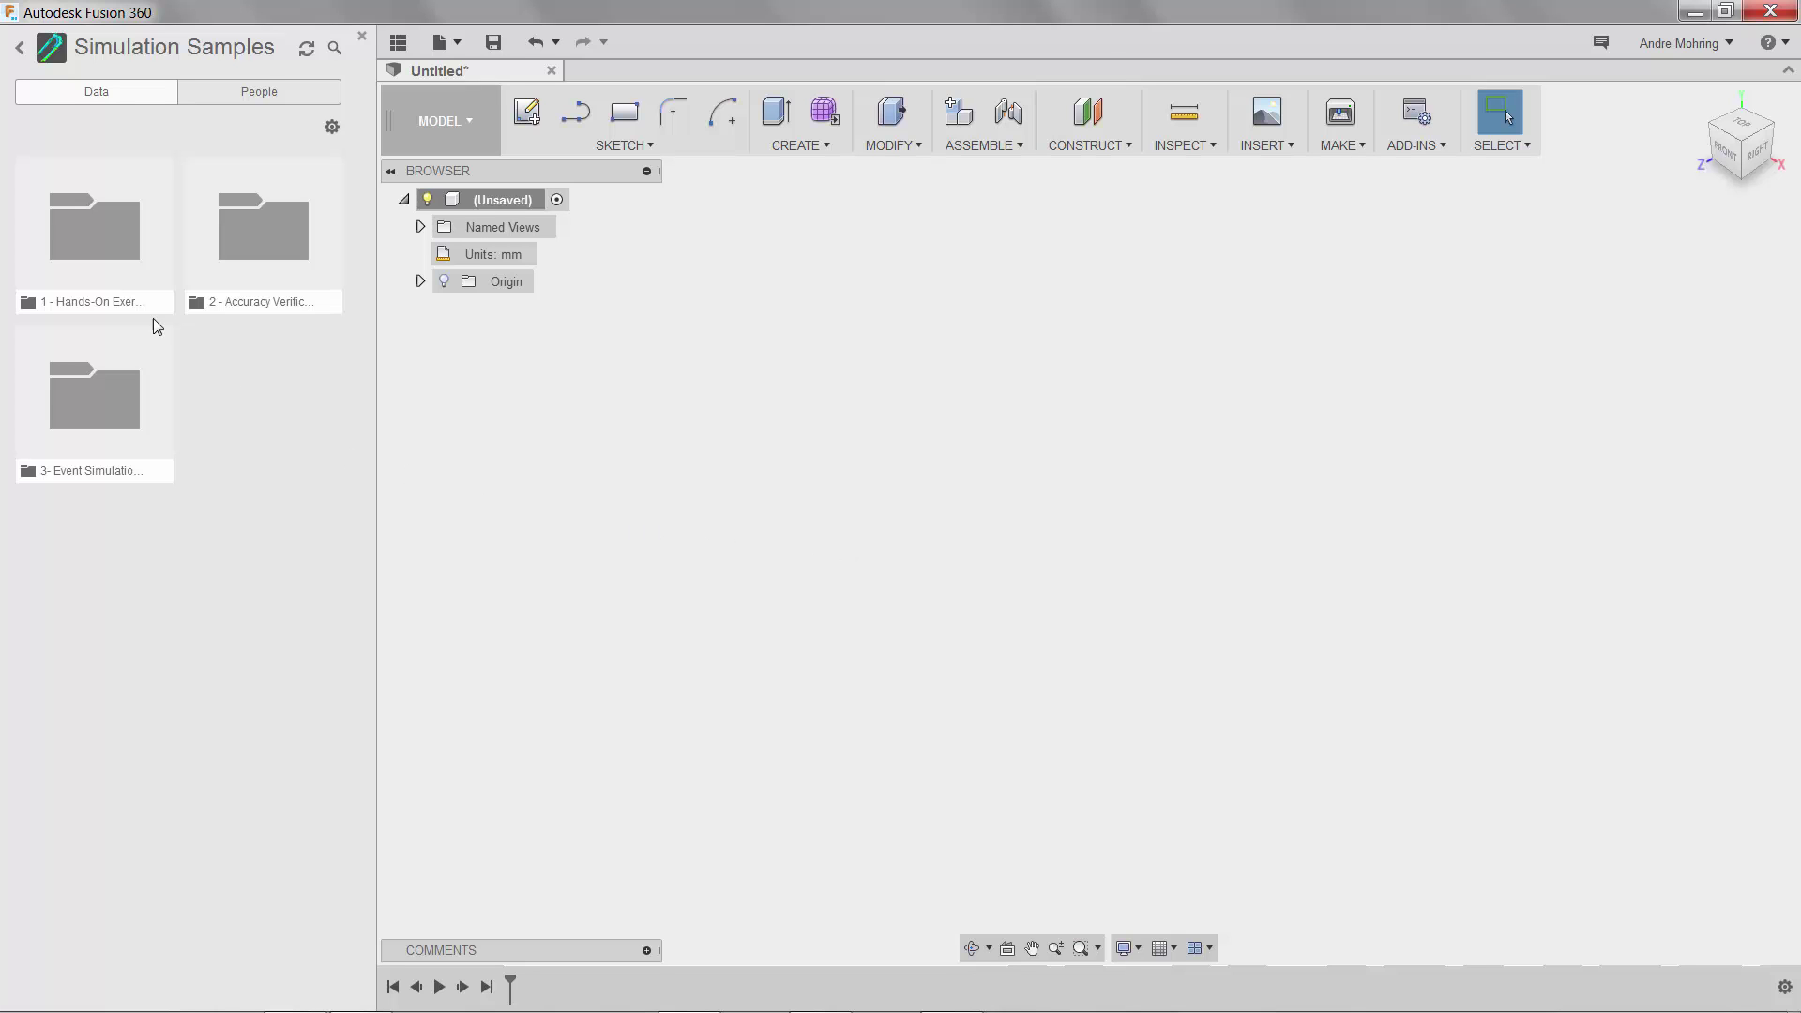
Step: Open the GripperArm v1 model from the Hands-On Exercises samples and close the Data Panel
{"action": "double_click", "coordinate": [109, 263]}
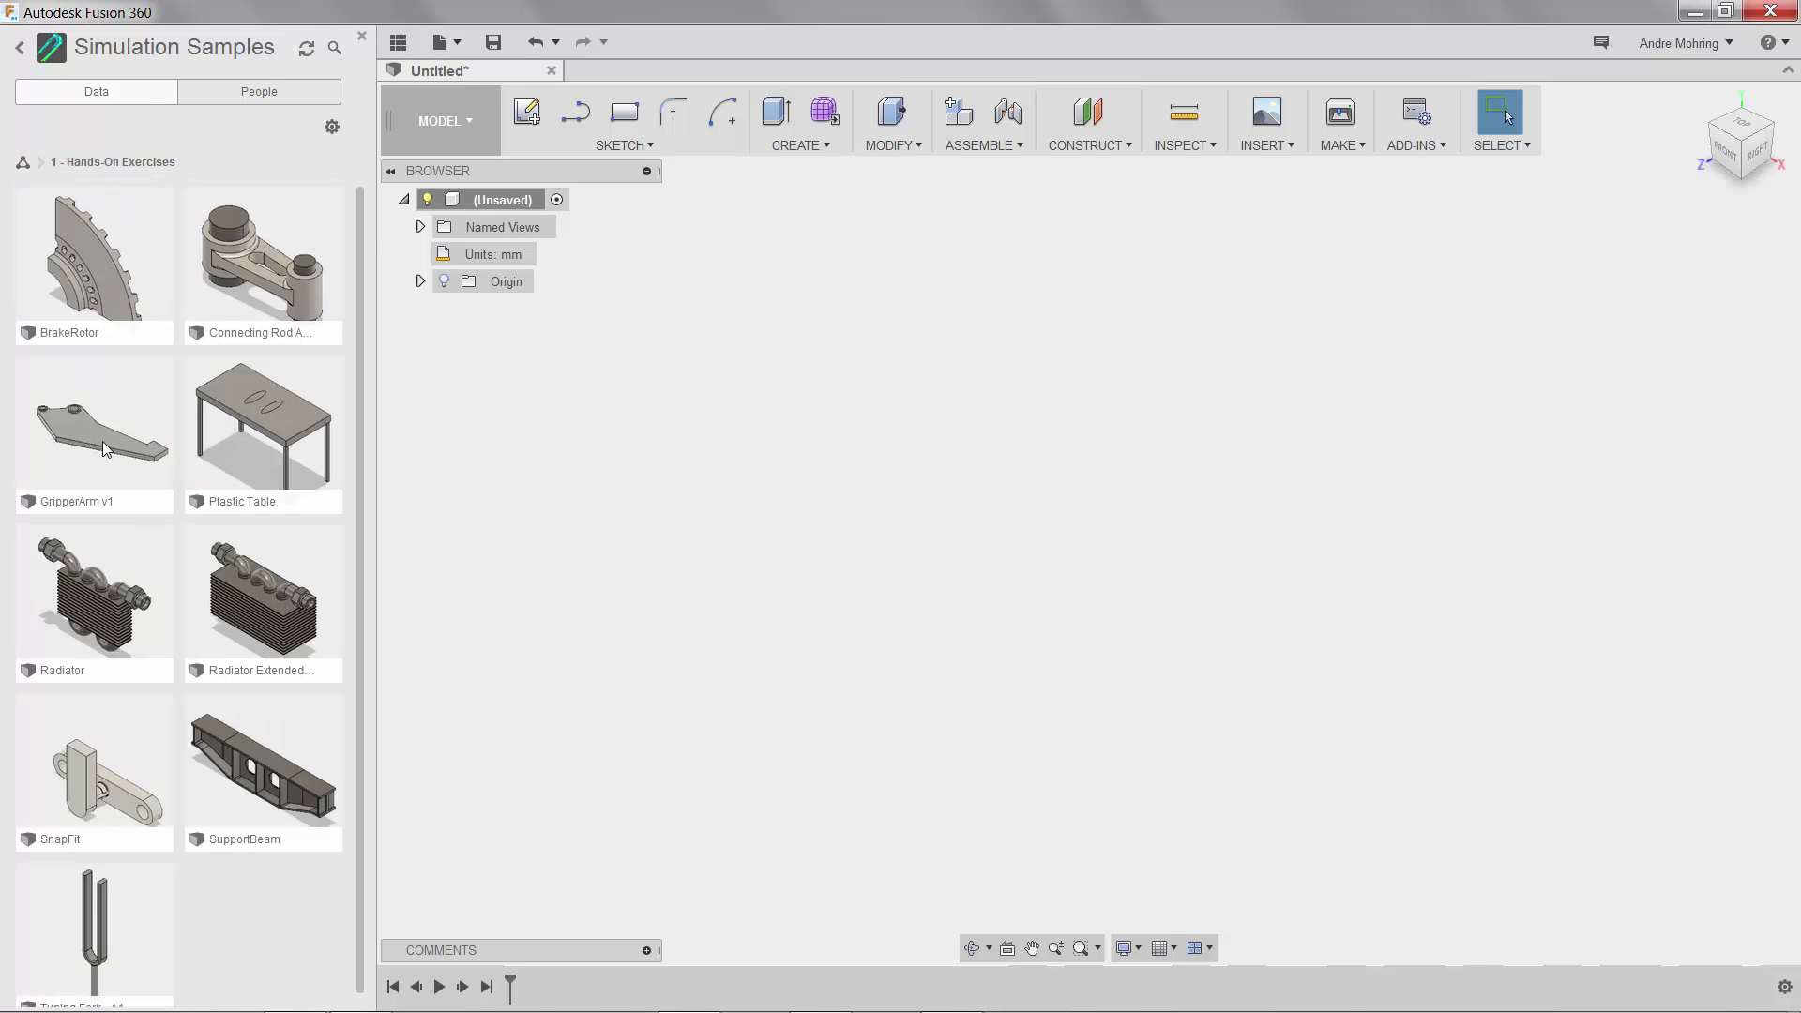
{"action": "double_click", "coordinate": [102, 453]}
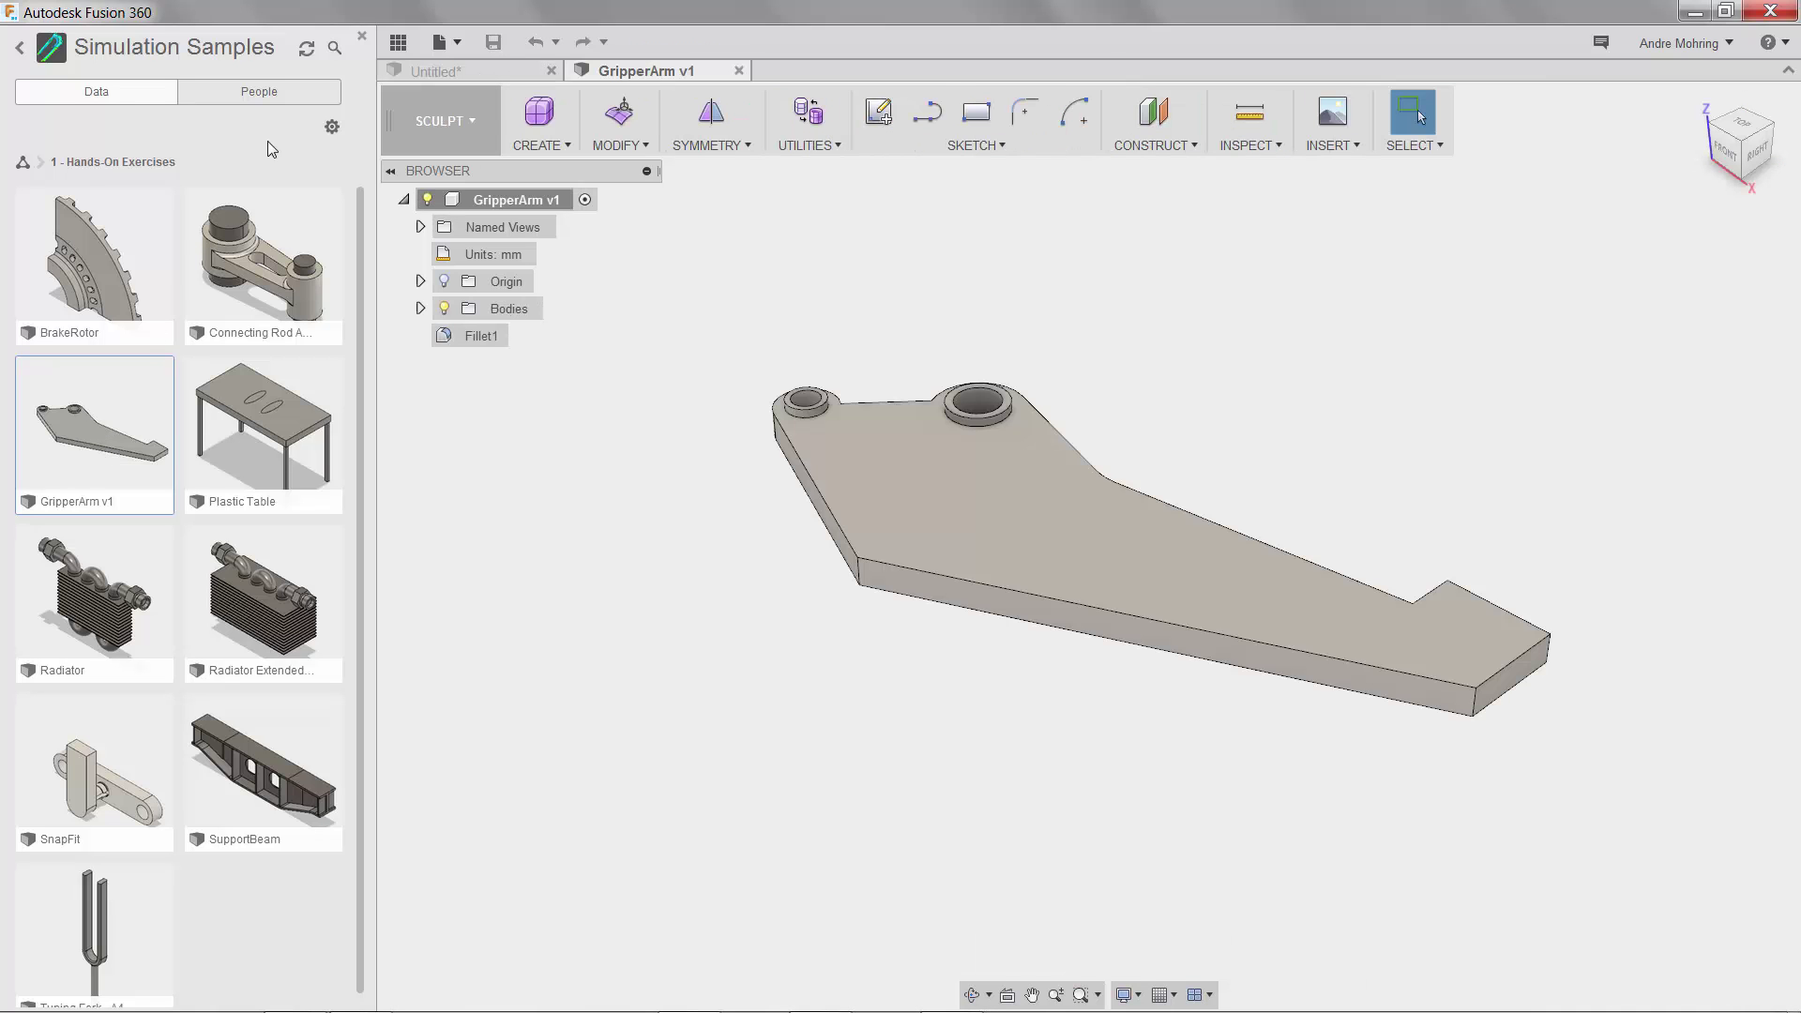
{"action": "left_click", "coordinate": [359, 38]}
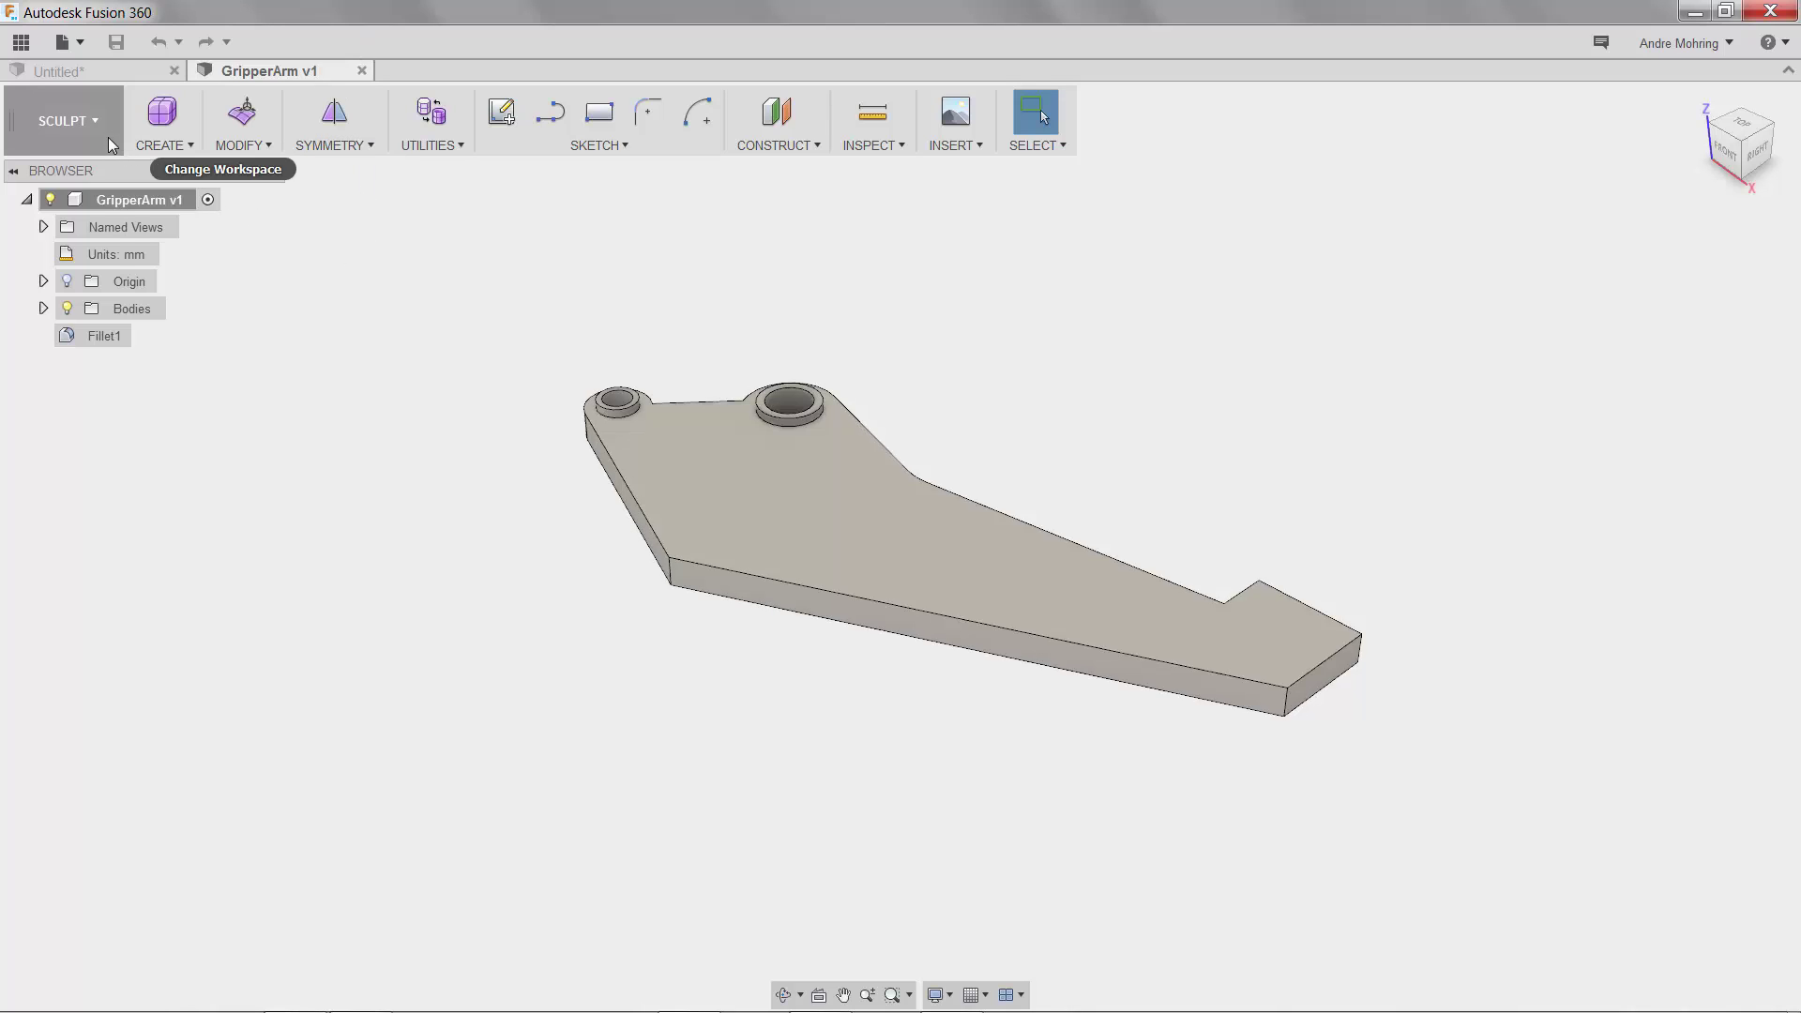
Step: Create a Shape Optimization study in the Simulation workspace
{"action": "left_click", "coordinate": [88, 113]}
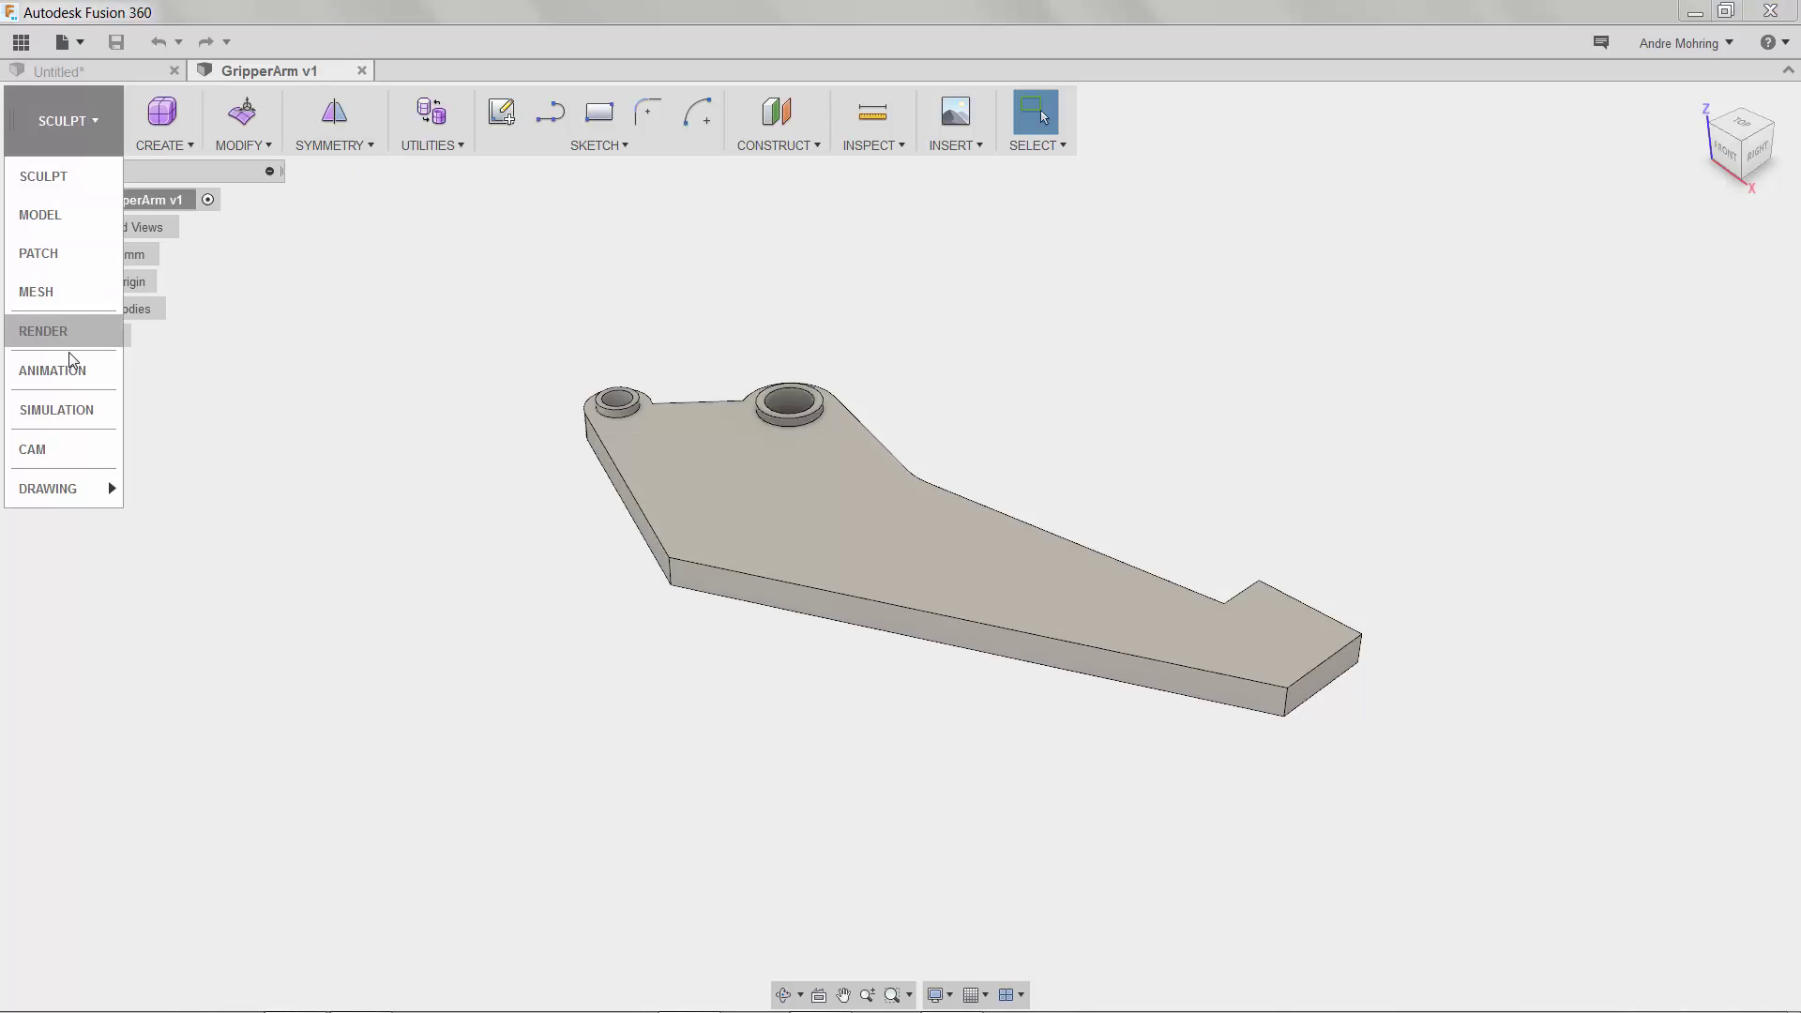
{"action": "left_click", "coordinate": [58, 409]}
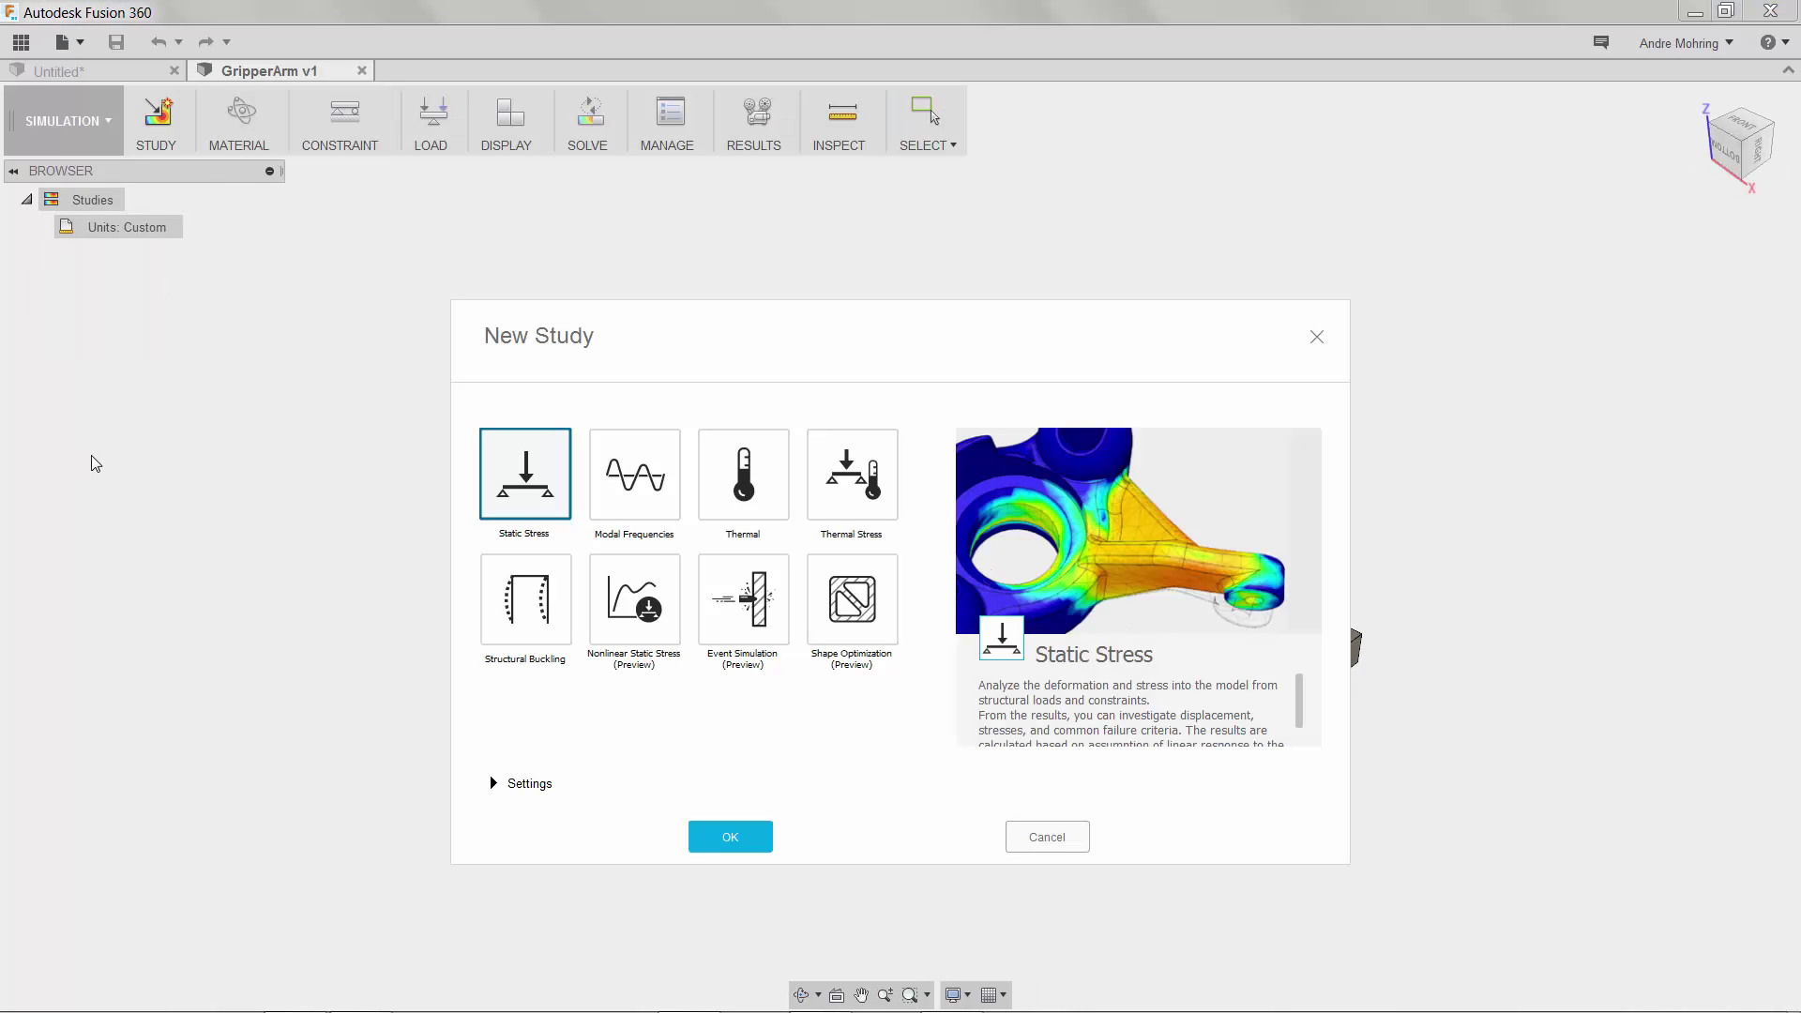
{"action": "left_click", "coordinate": [847, 616]}
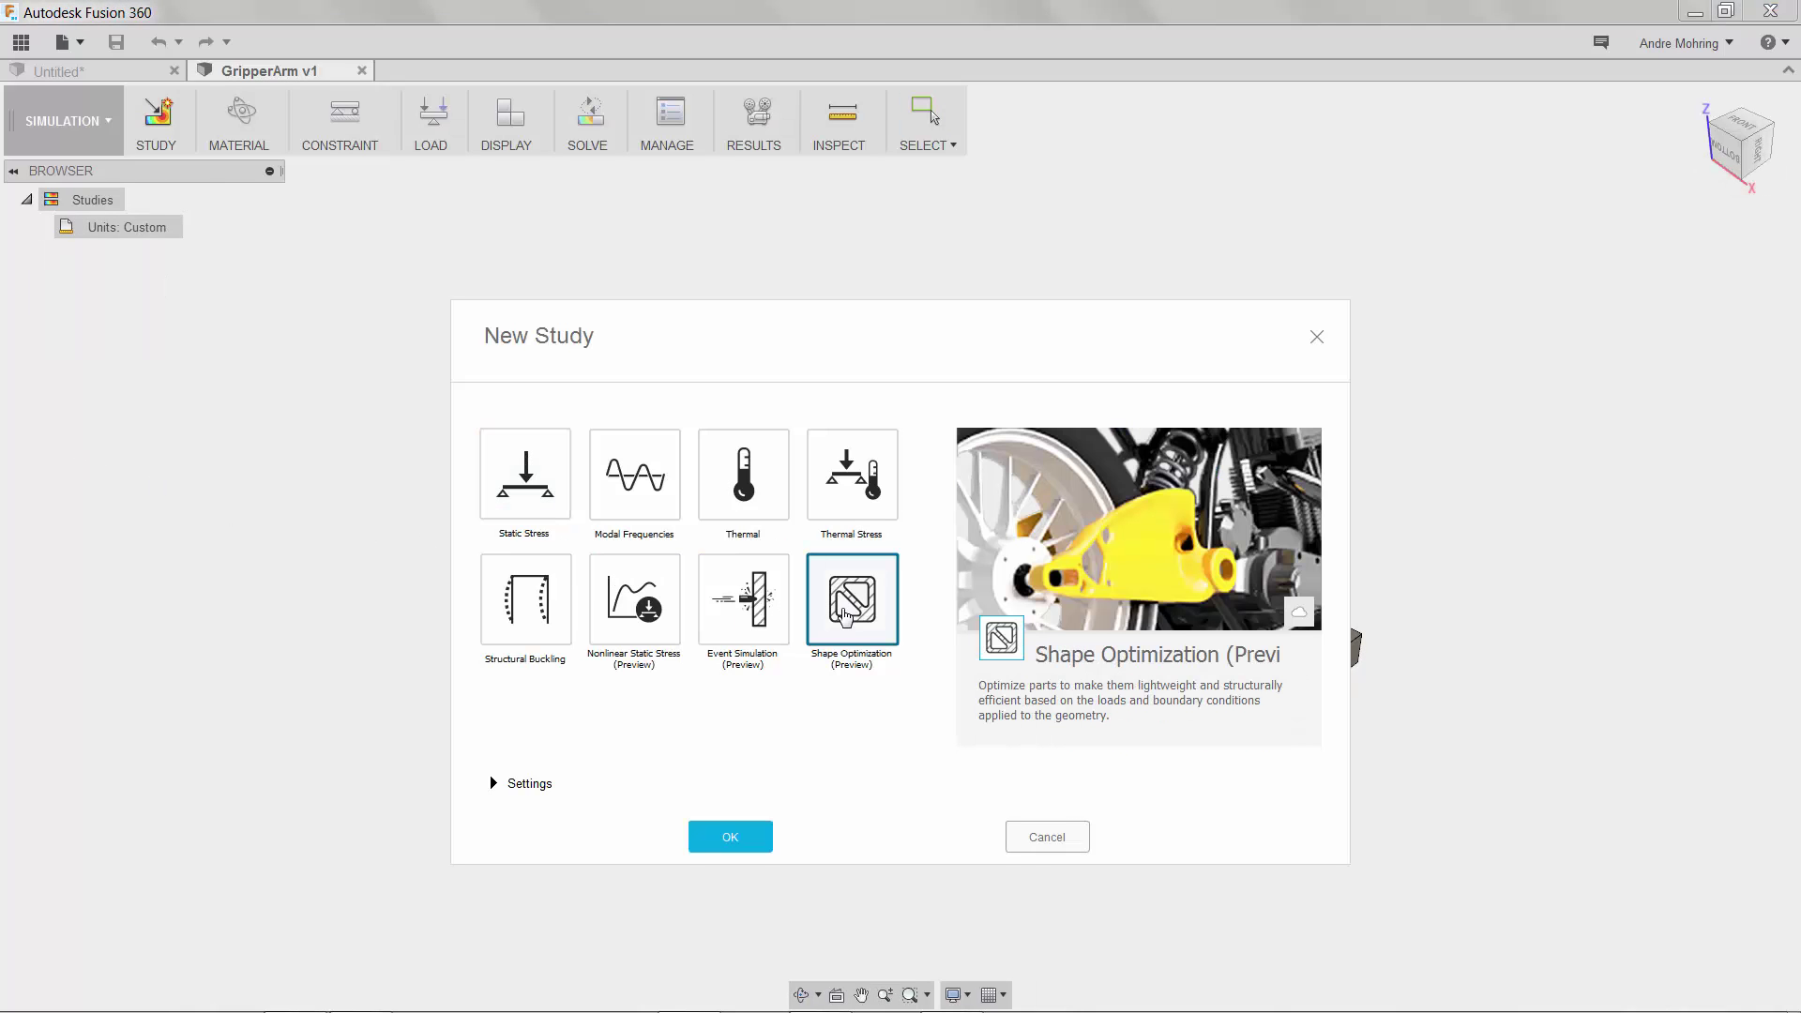
{"action": "left_click", "coordinate": [731, 835]}
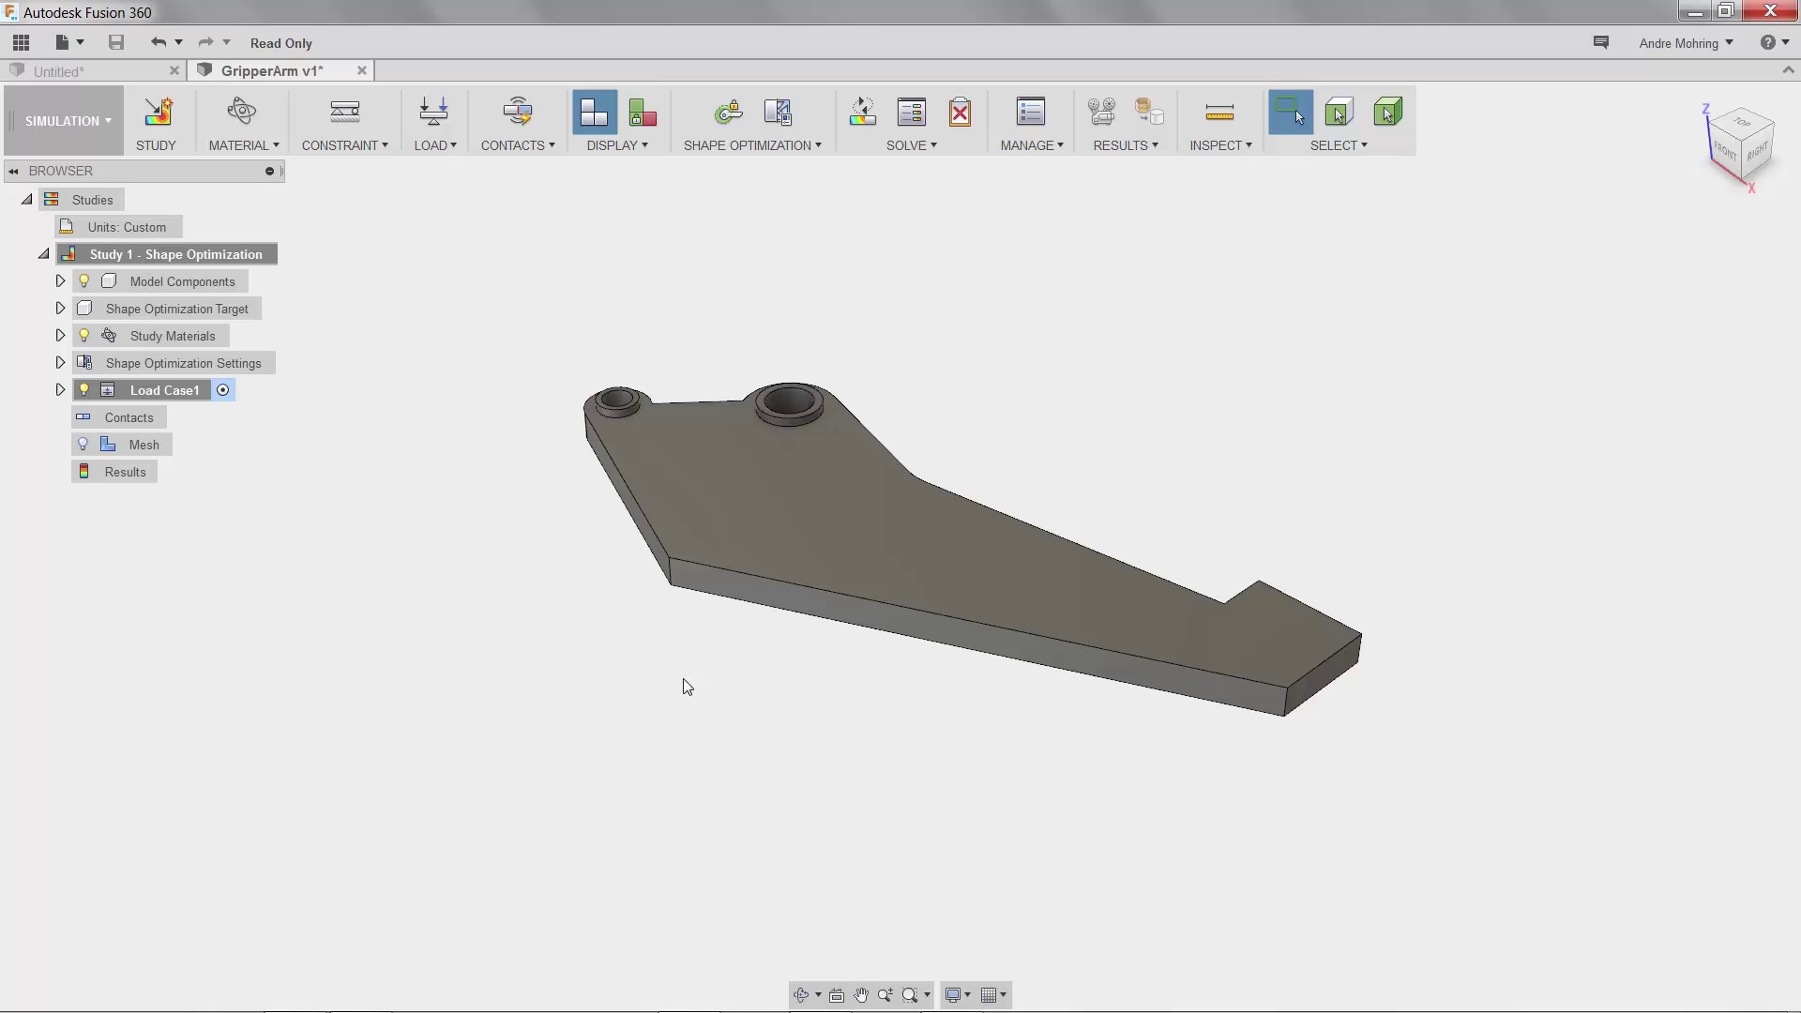
{"action": "left_click", "coordinate": [253, 109]}
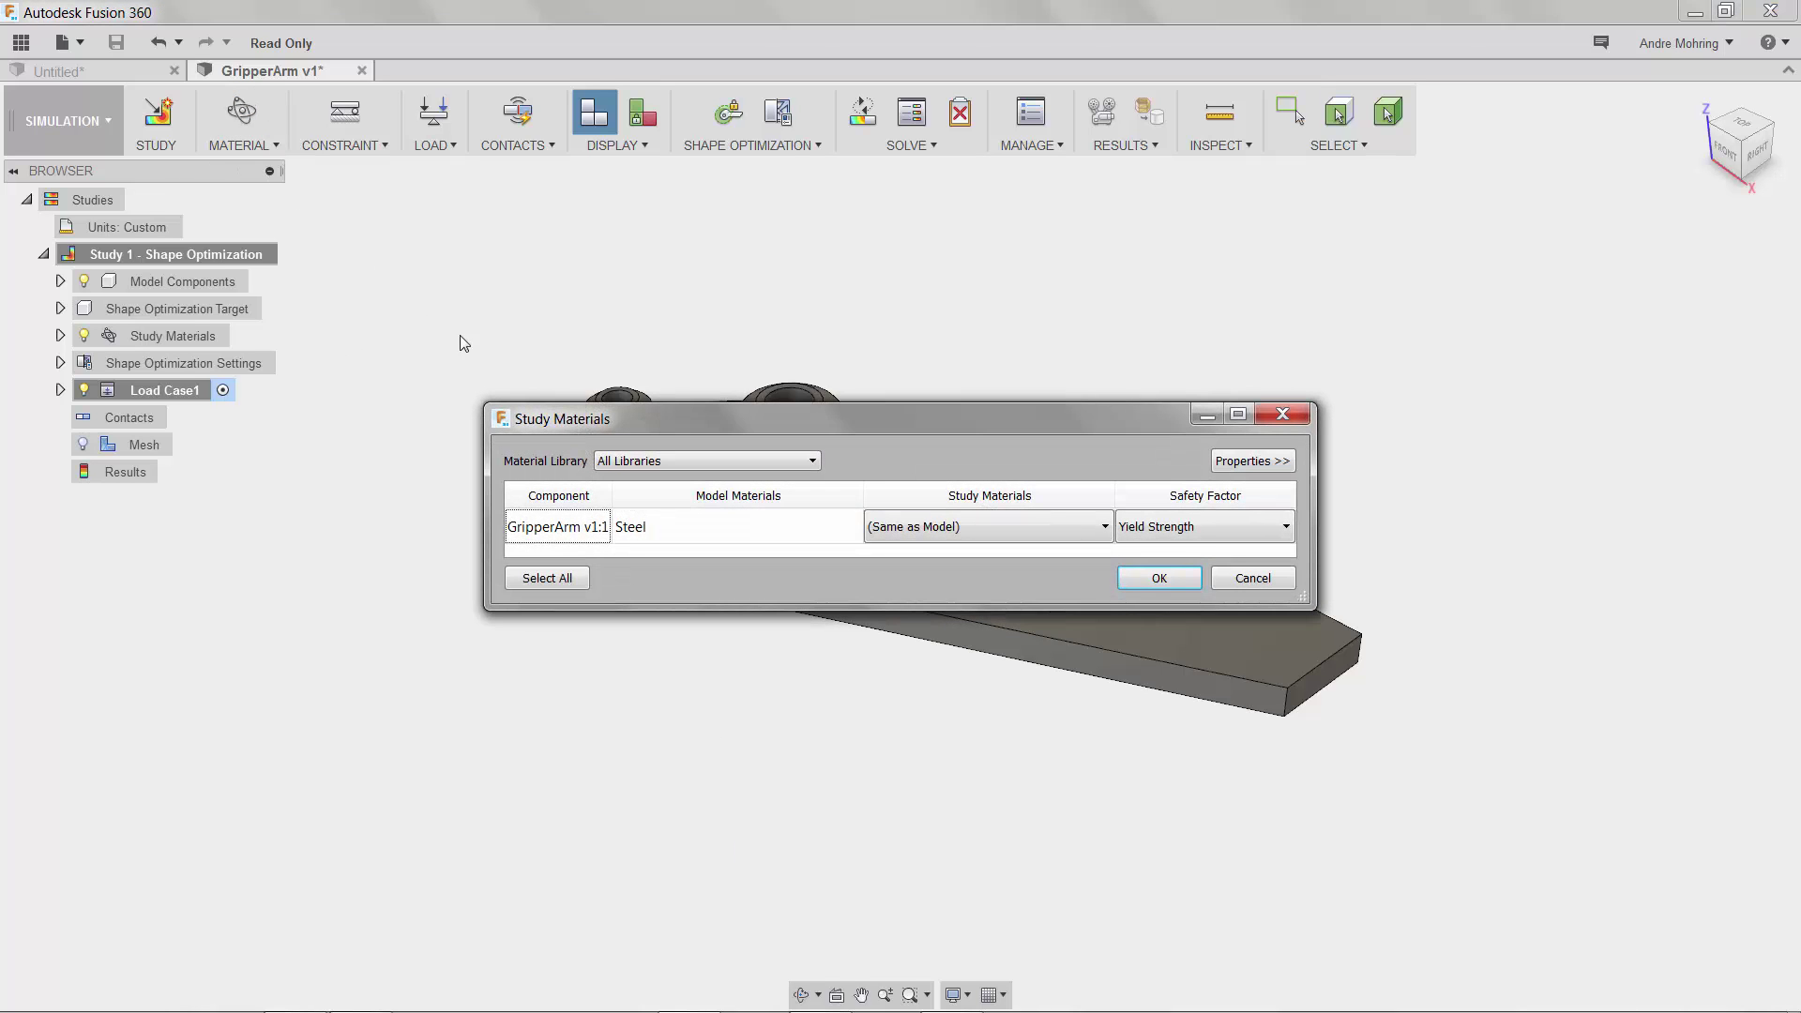
{"action": "left_click", "coordinate": [1180, 574]}
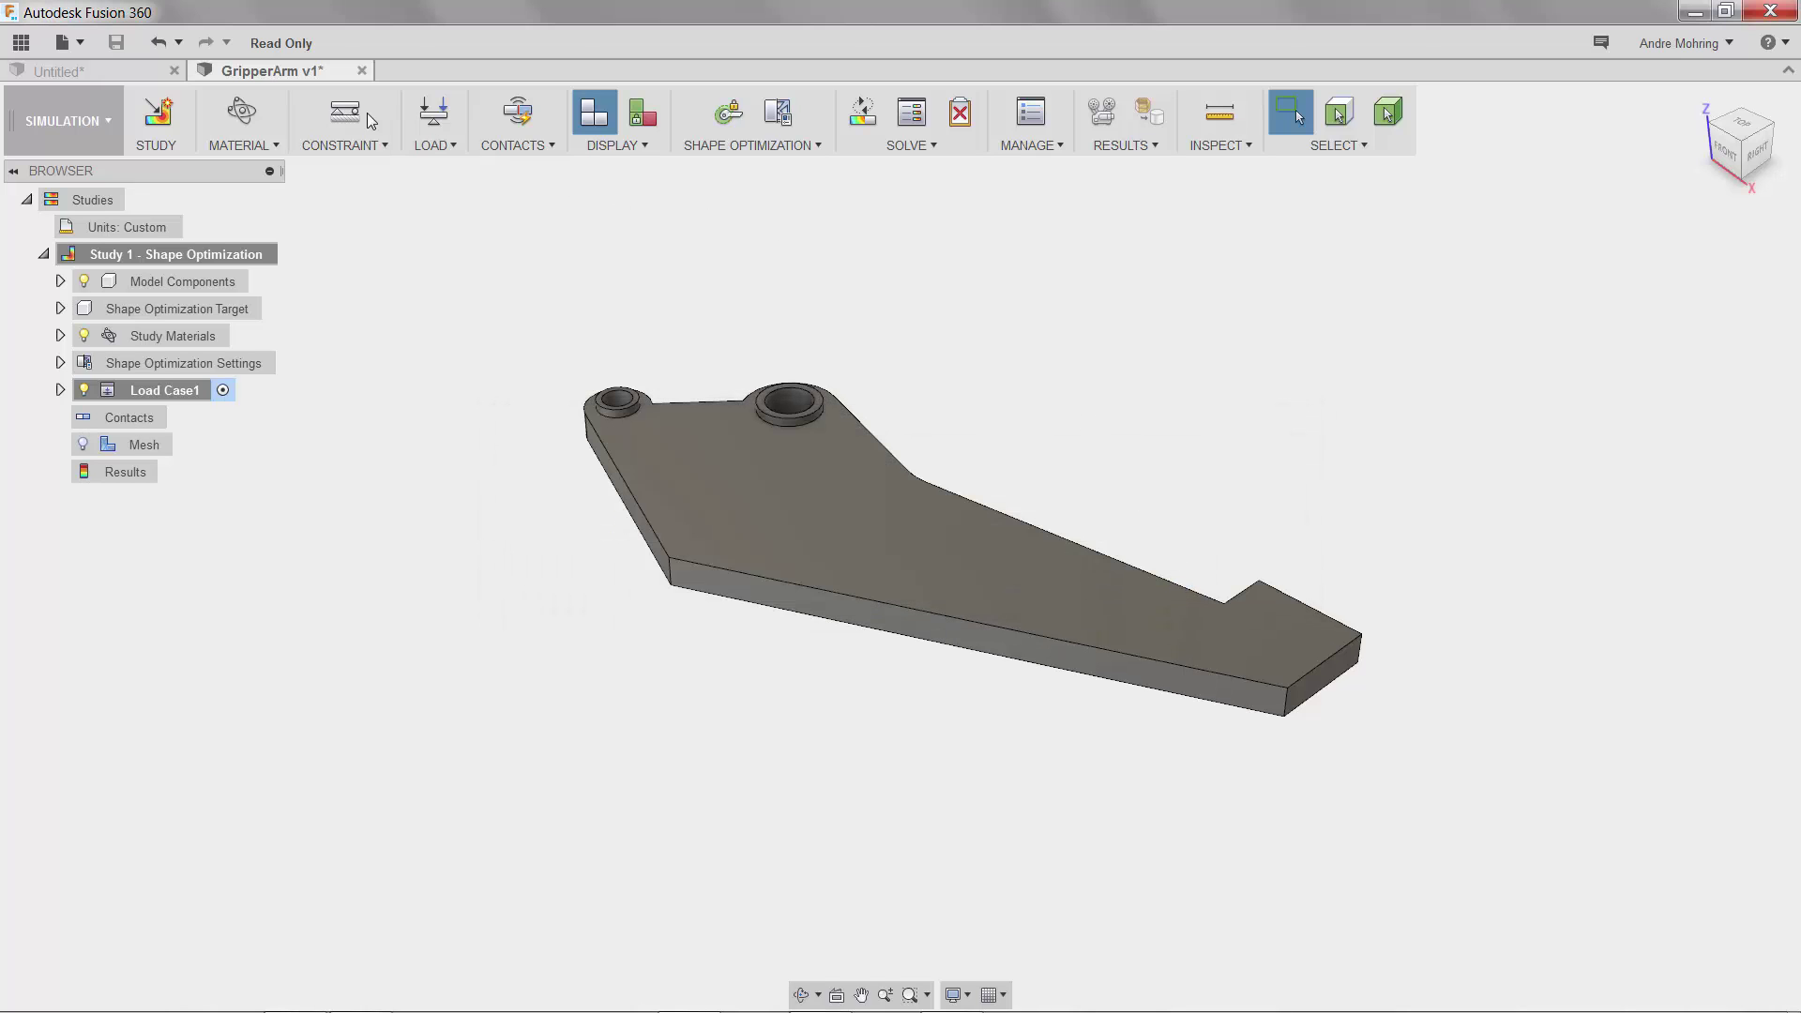
Step: Add a Pin constraint on the inner faces of the larger and smaller holes
{"action": "left_click", "coordinate": [334, 116]}
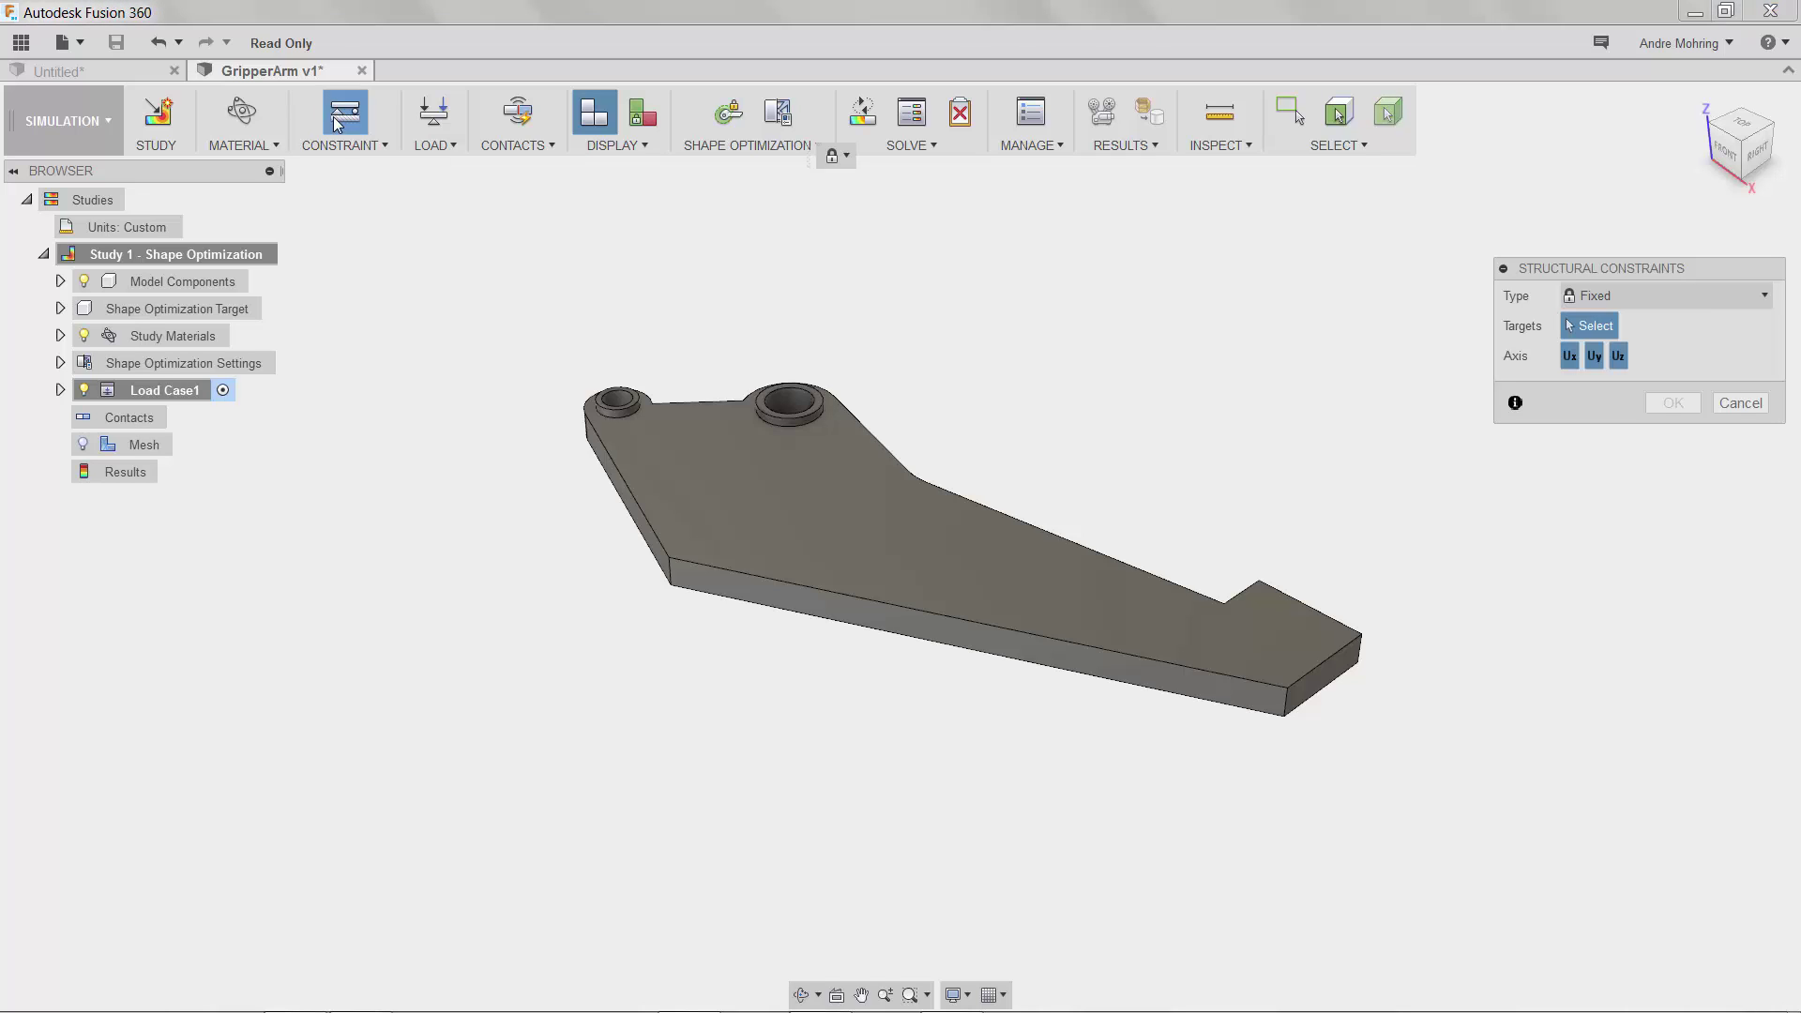
{"action": "scroll", "coordinate": [588, 357], "scroll_direction": "up", "scroll_amount": 2}
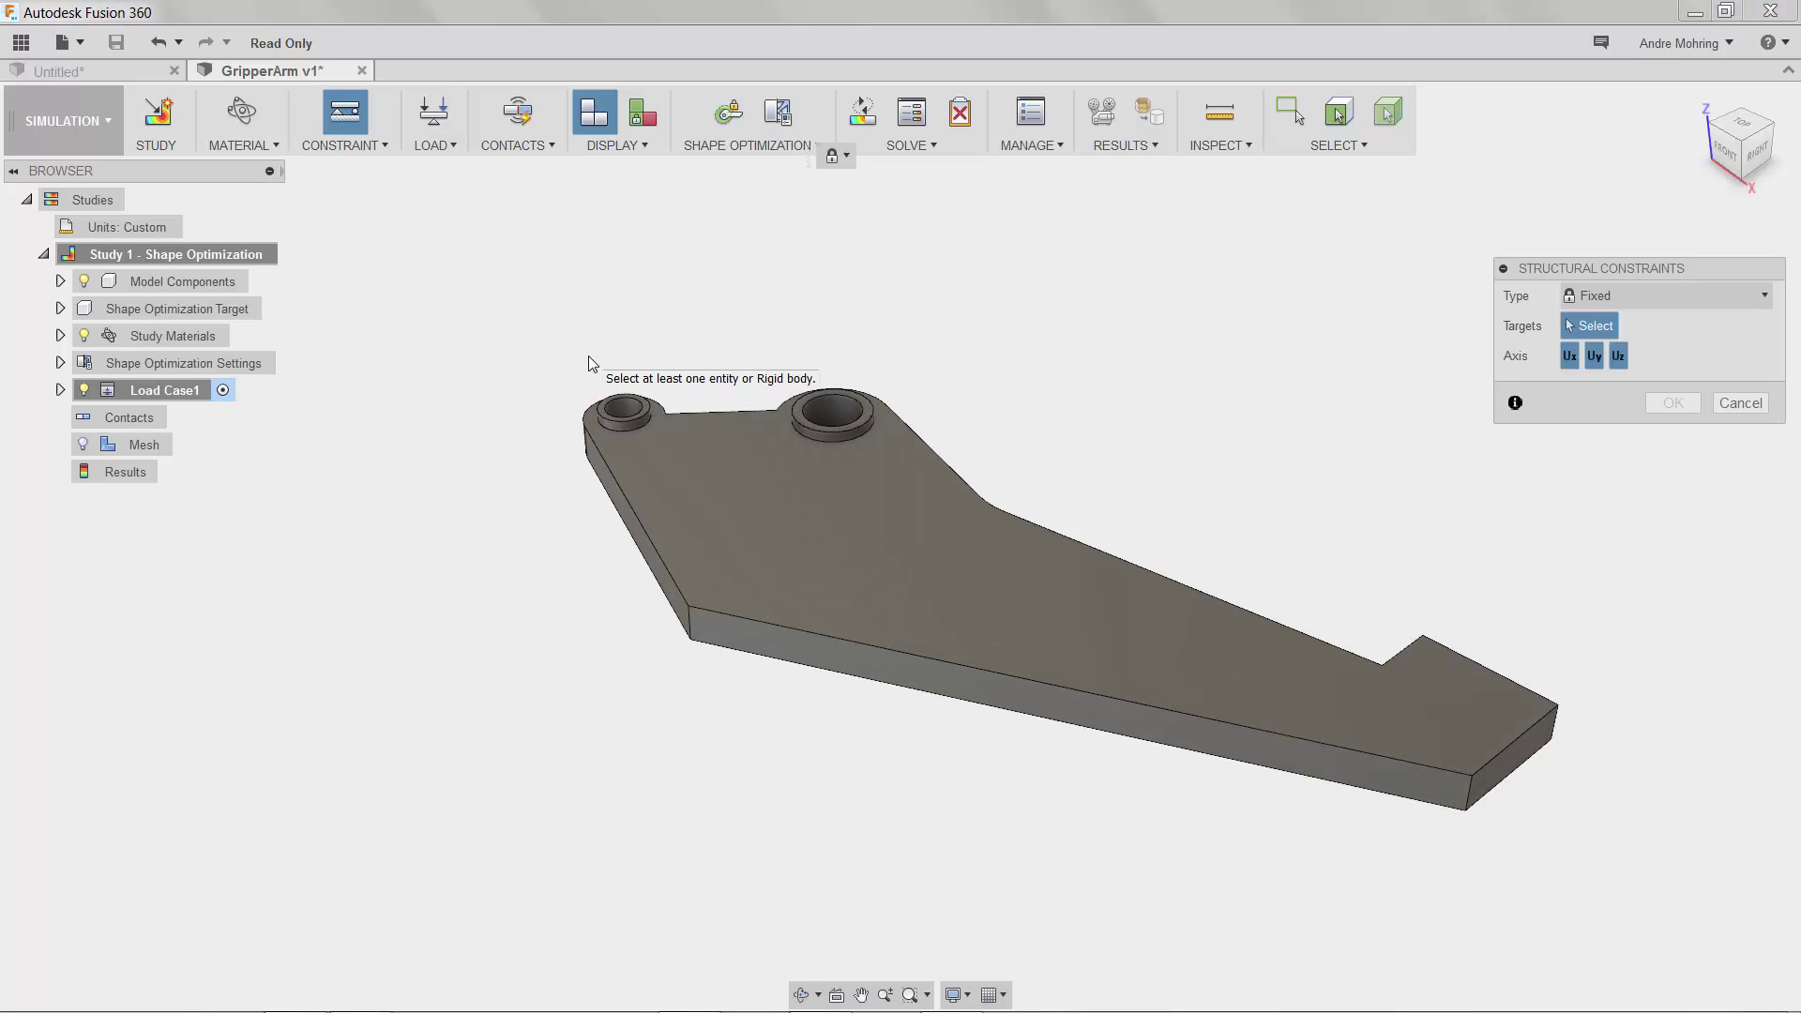
{"action": "scroll", "coordinate": [588, 356], "scroll_direction": "up", "scroll_amount": 1}
{"action": "scroll", "coordinate": [784, 372], "scroll_direction": "up", "scroll_amount": 3}
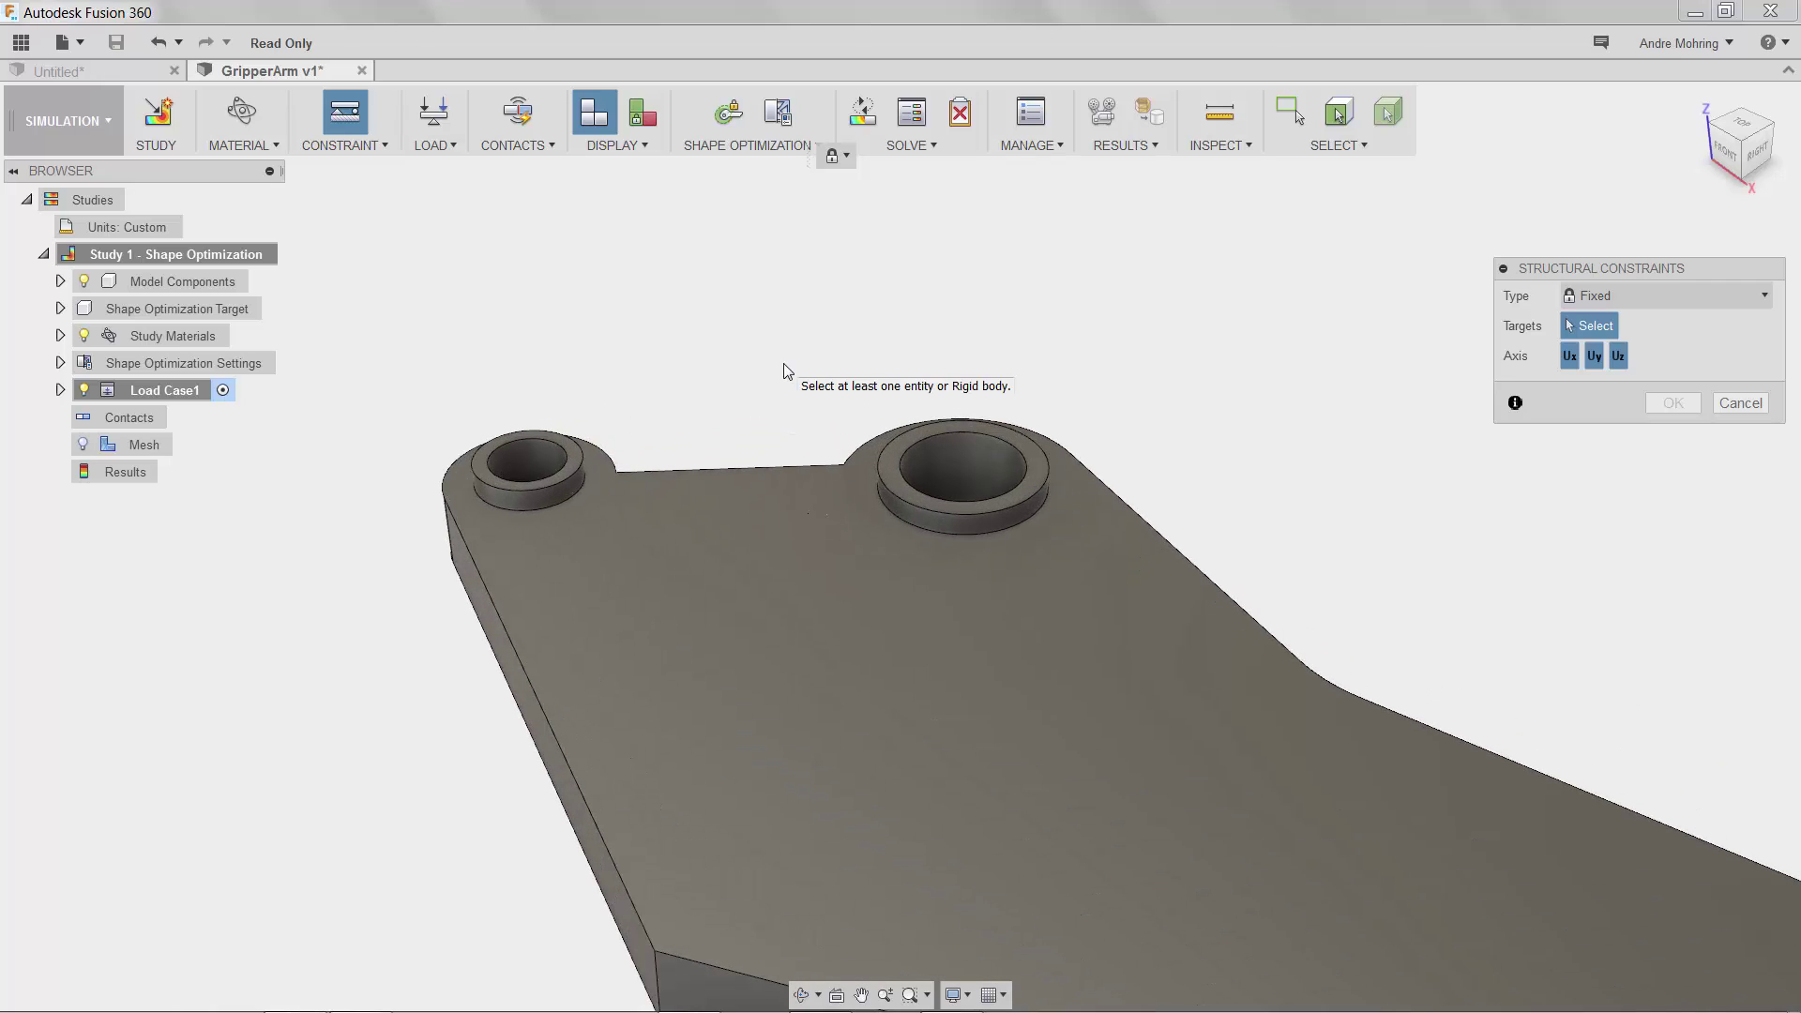
{"action": "left_click", "coordinate": [936, 457]}
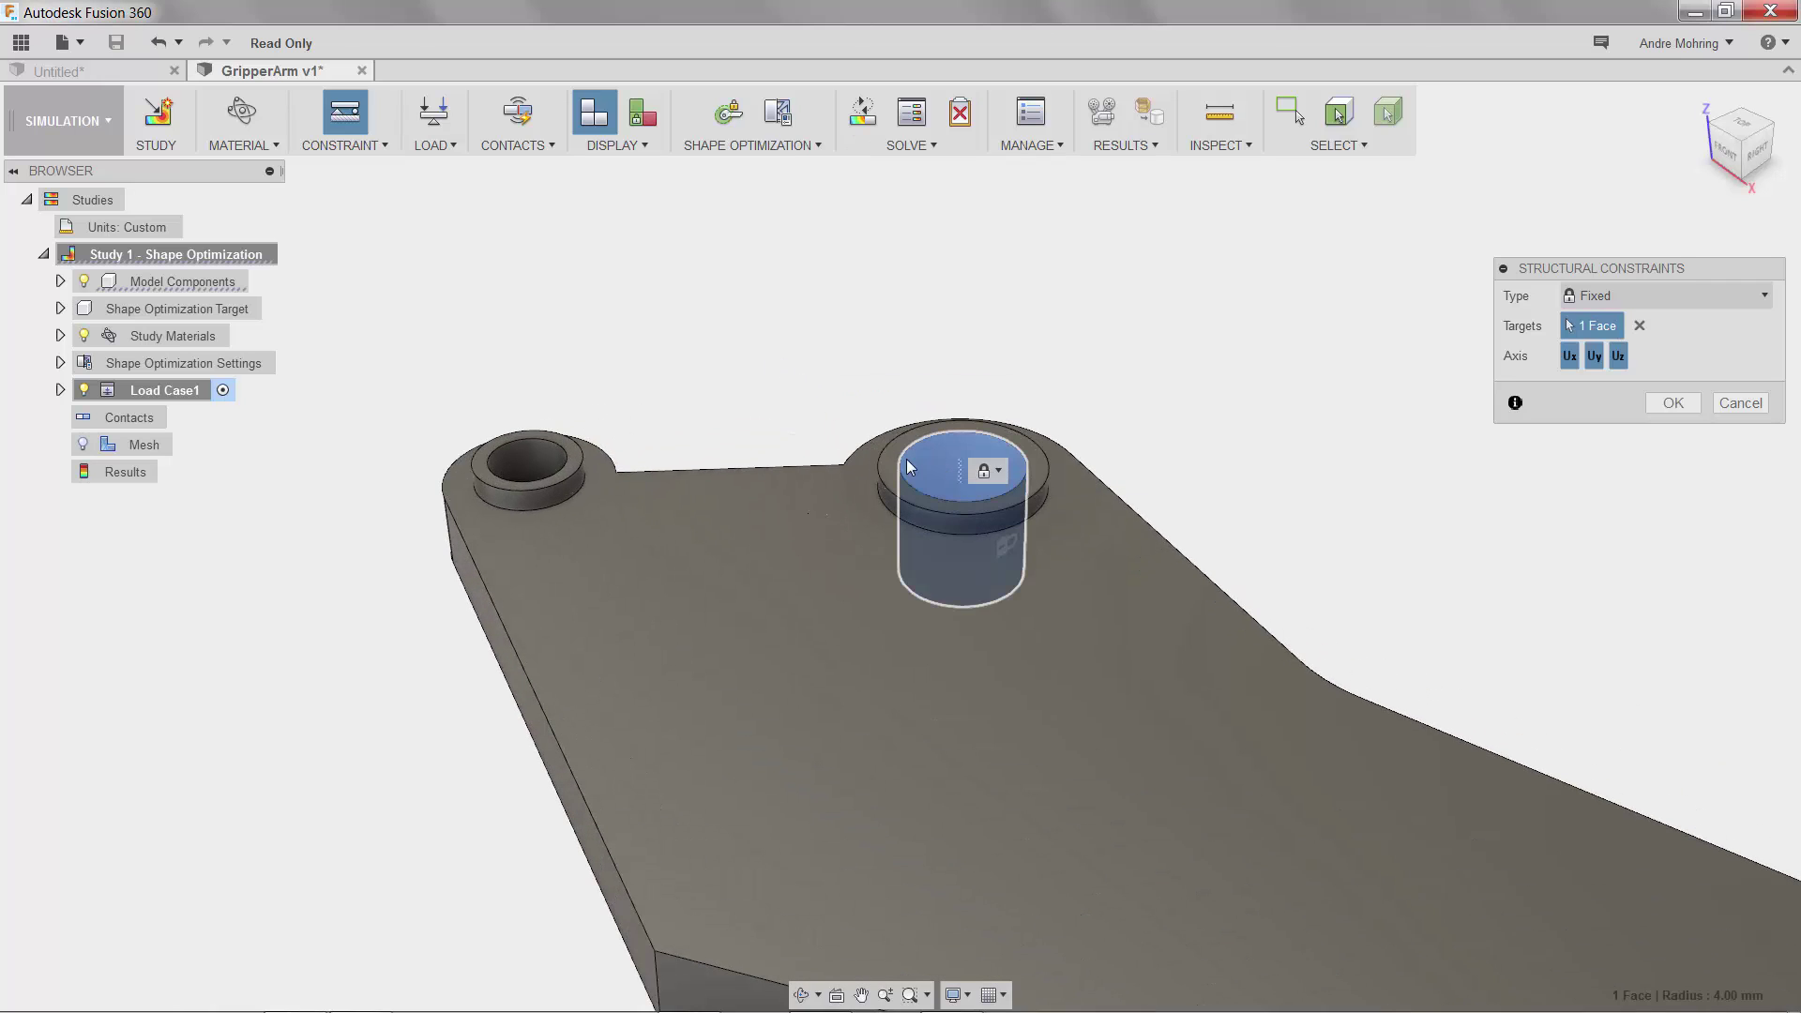
{"action": "left_click", "coordinate": [529, 459]}
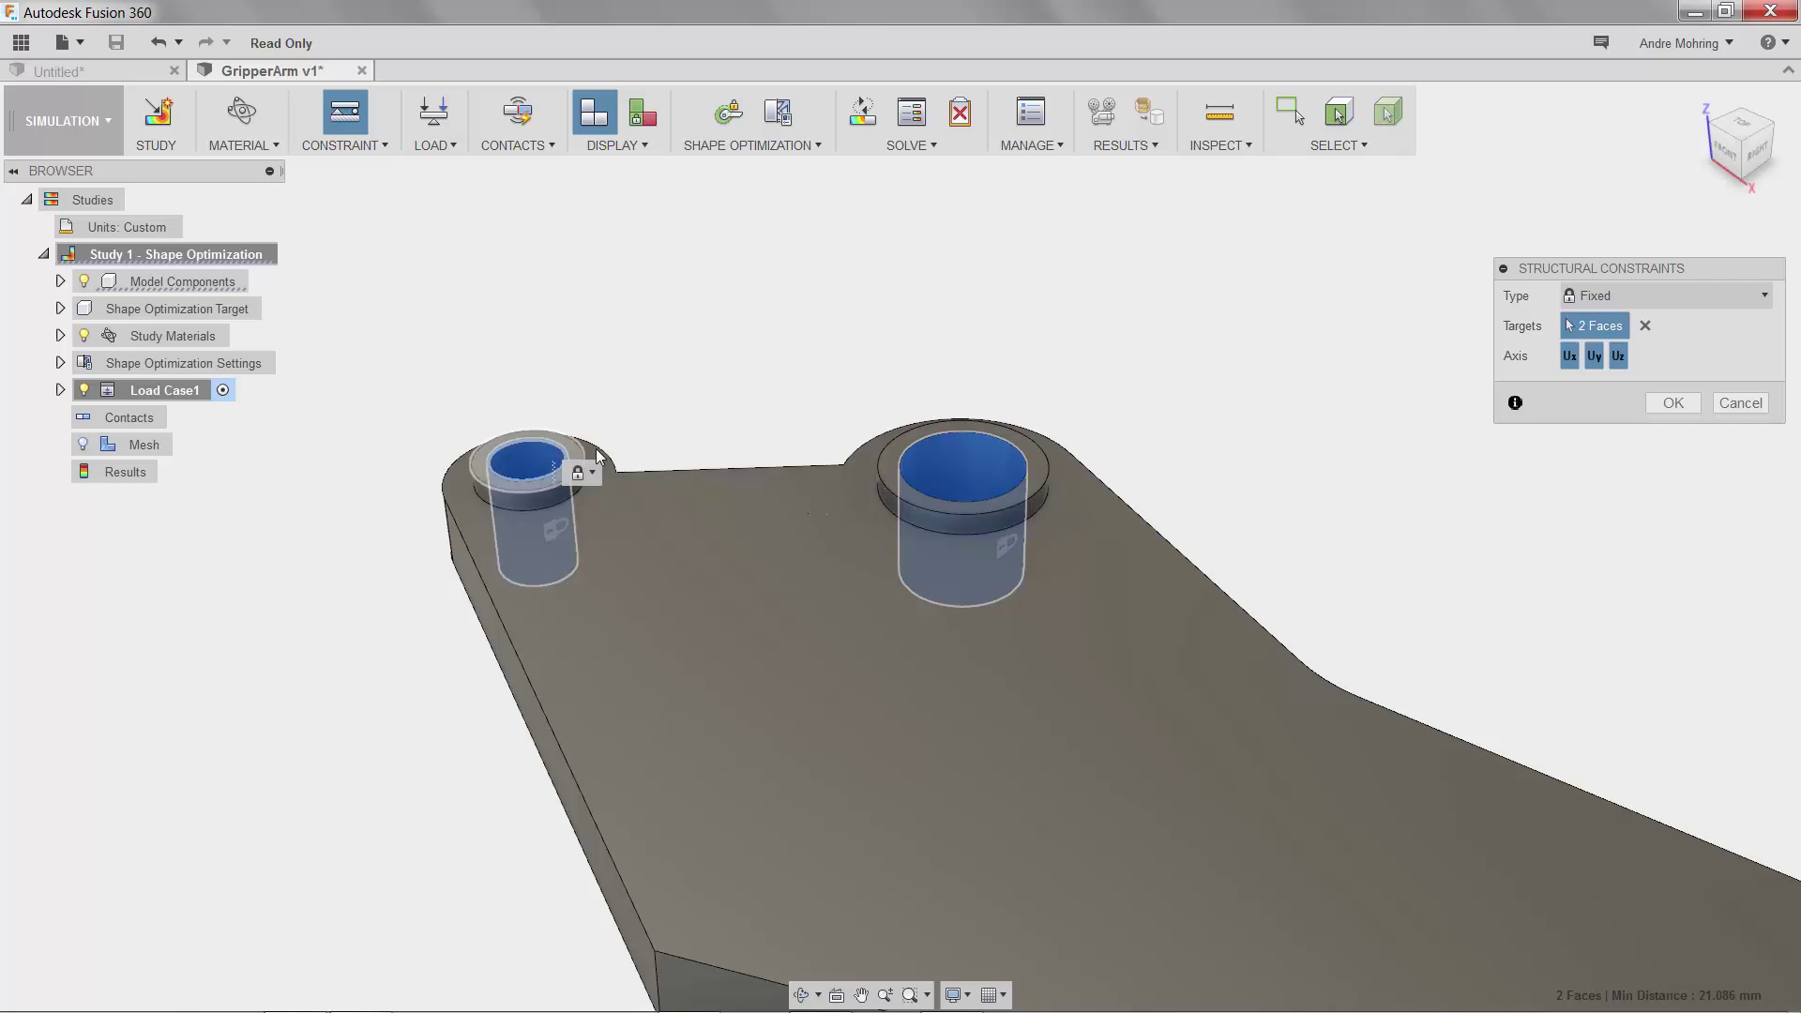
{"action": "left_click", "coordinate": [1615, 297]}
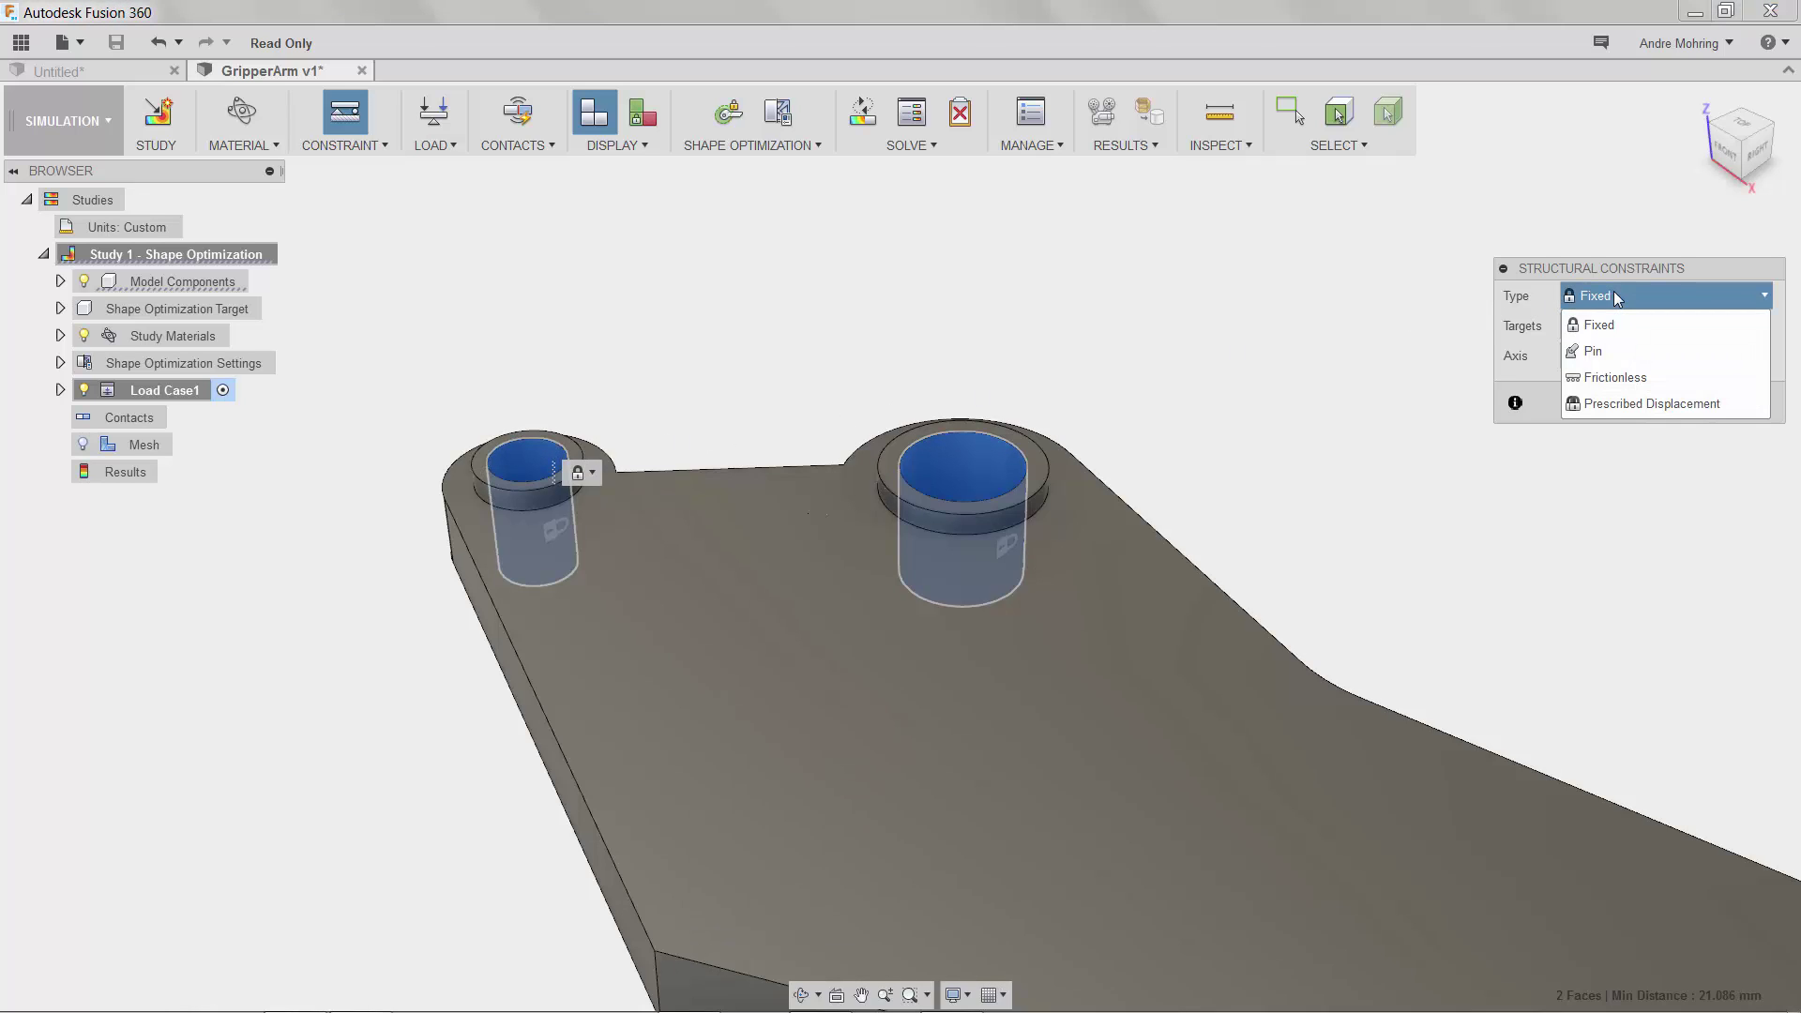
{"action": "left_click", "coordinate": [1617, 350]}
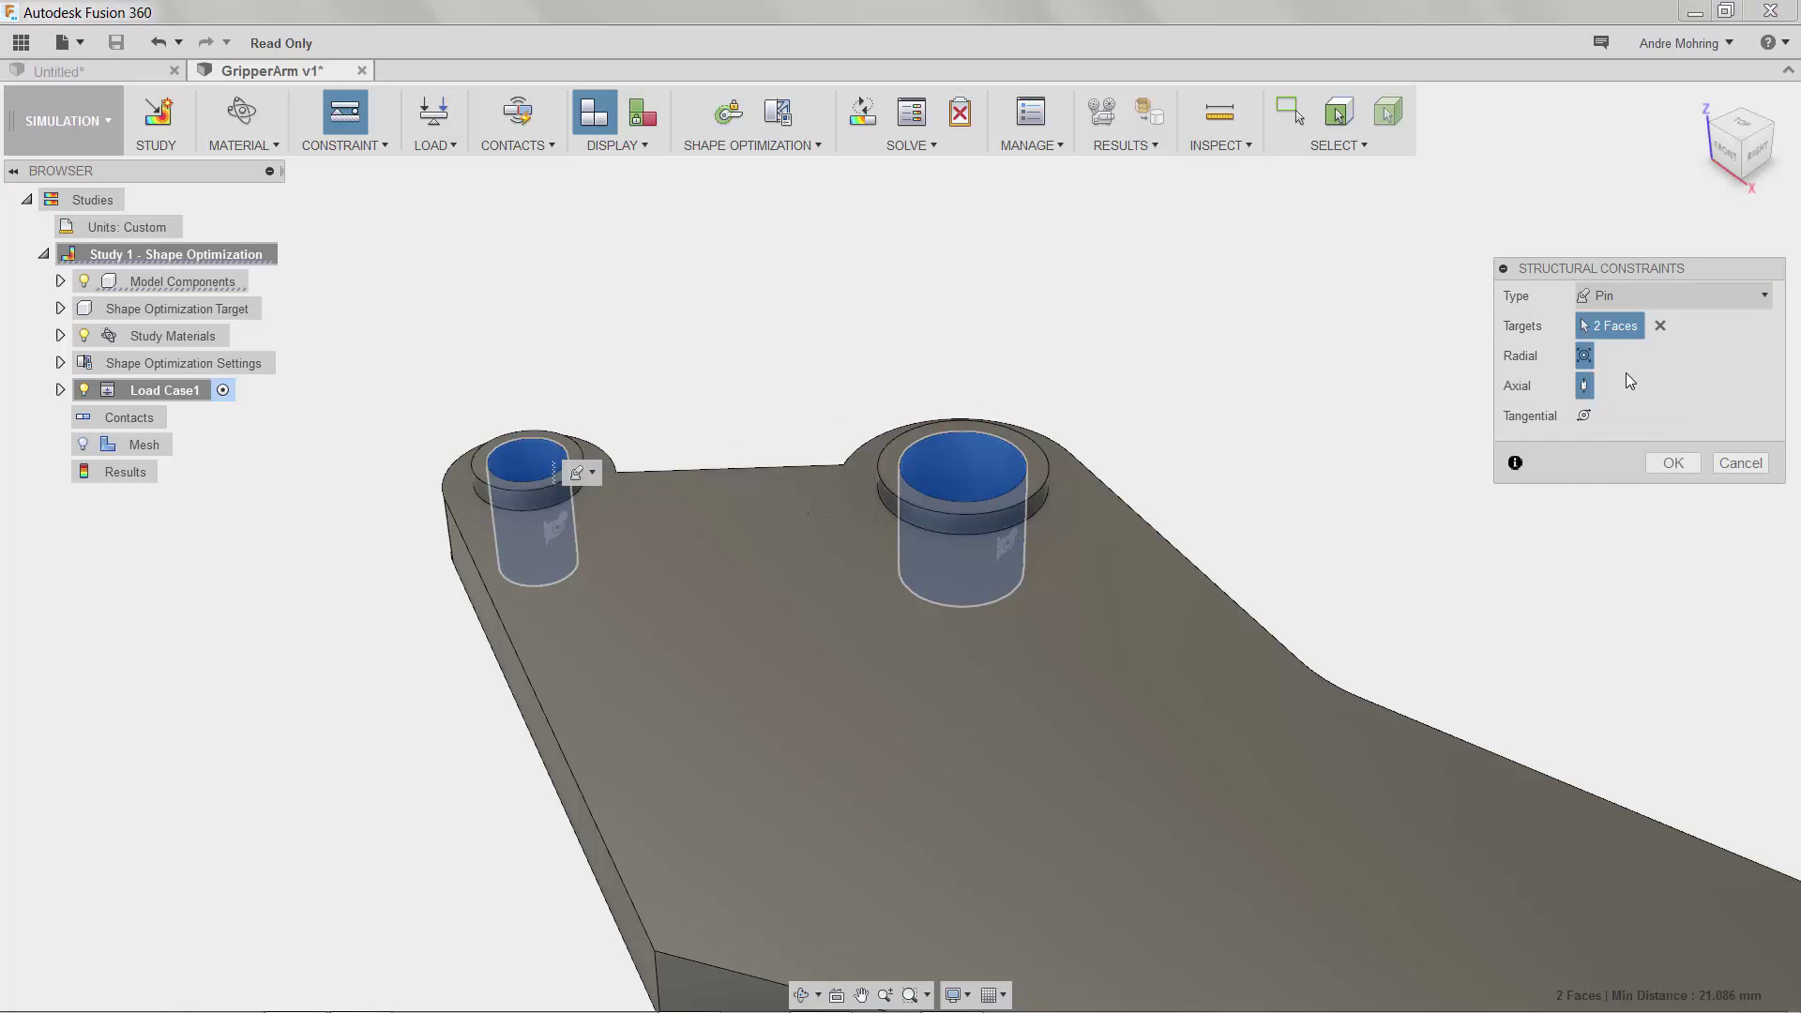
{"action": "left_click", "coordinate": [1669, 464]}
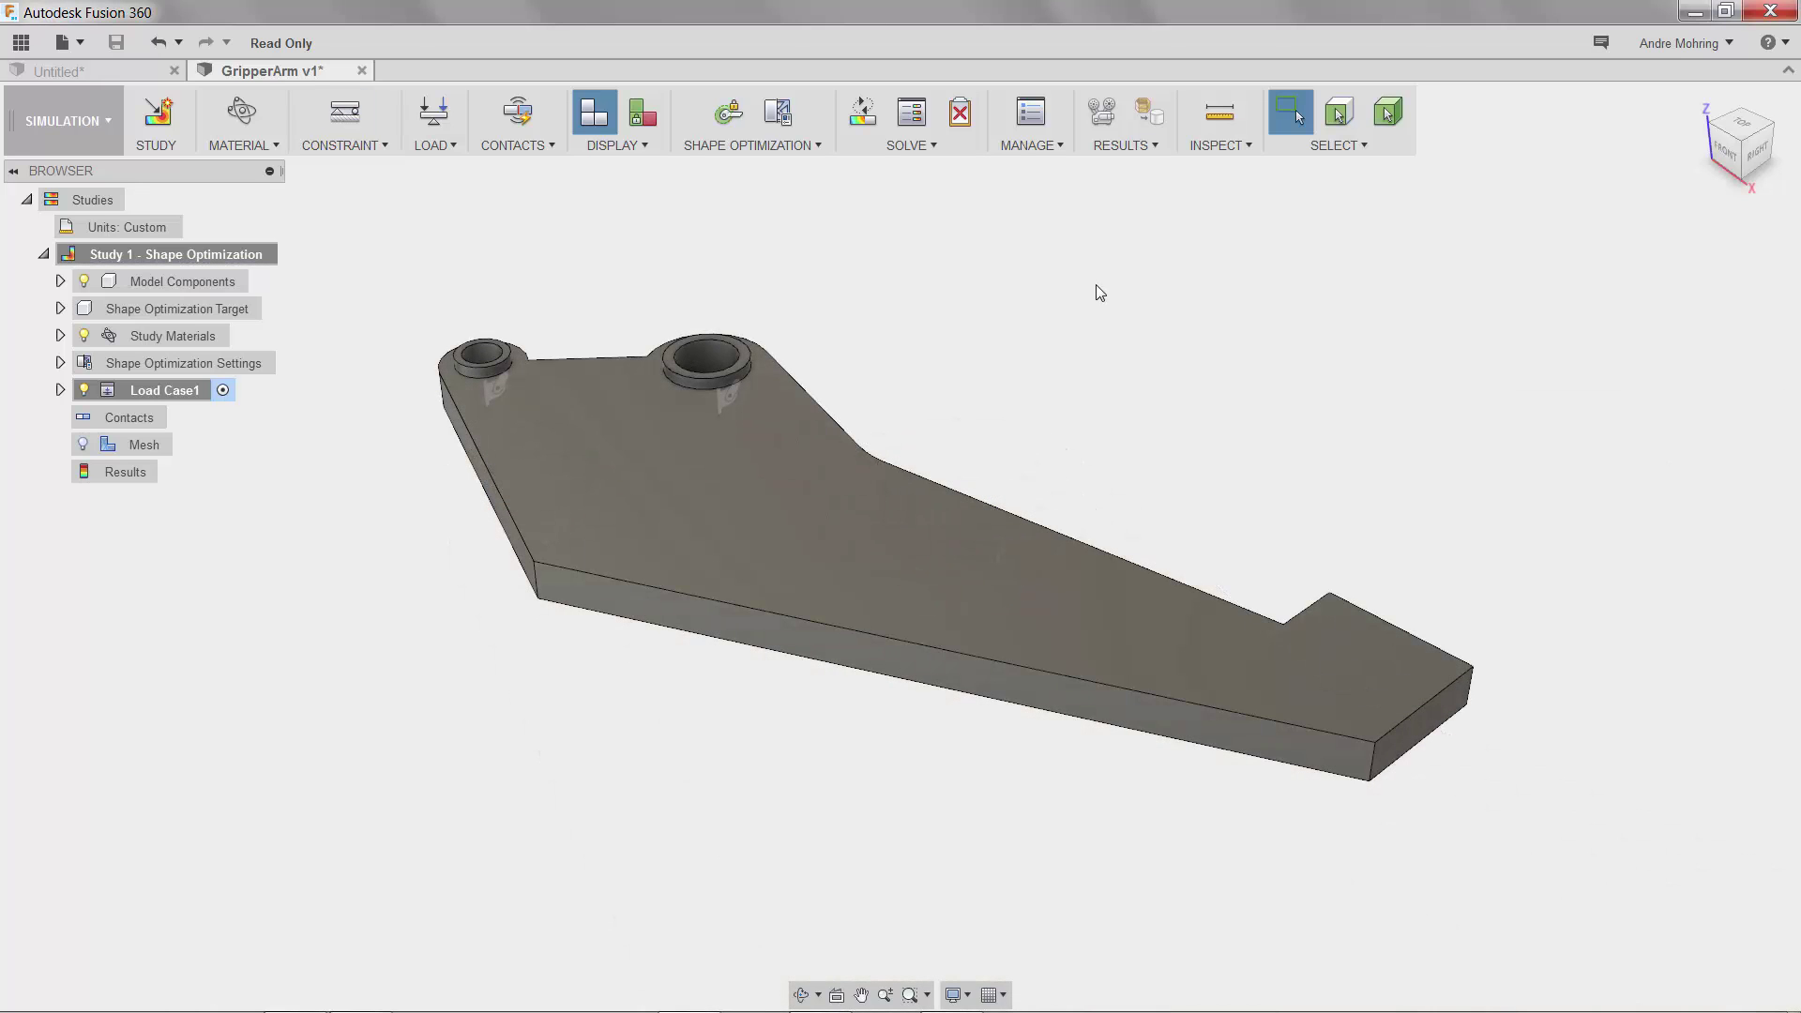
Step: Put a 500 N force on the tip's end face as Load Case1
{"action": "left_click", "coordinate": [433, 114]}
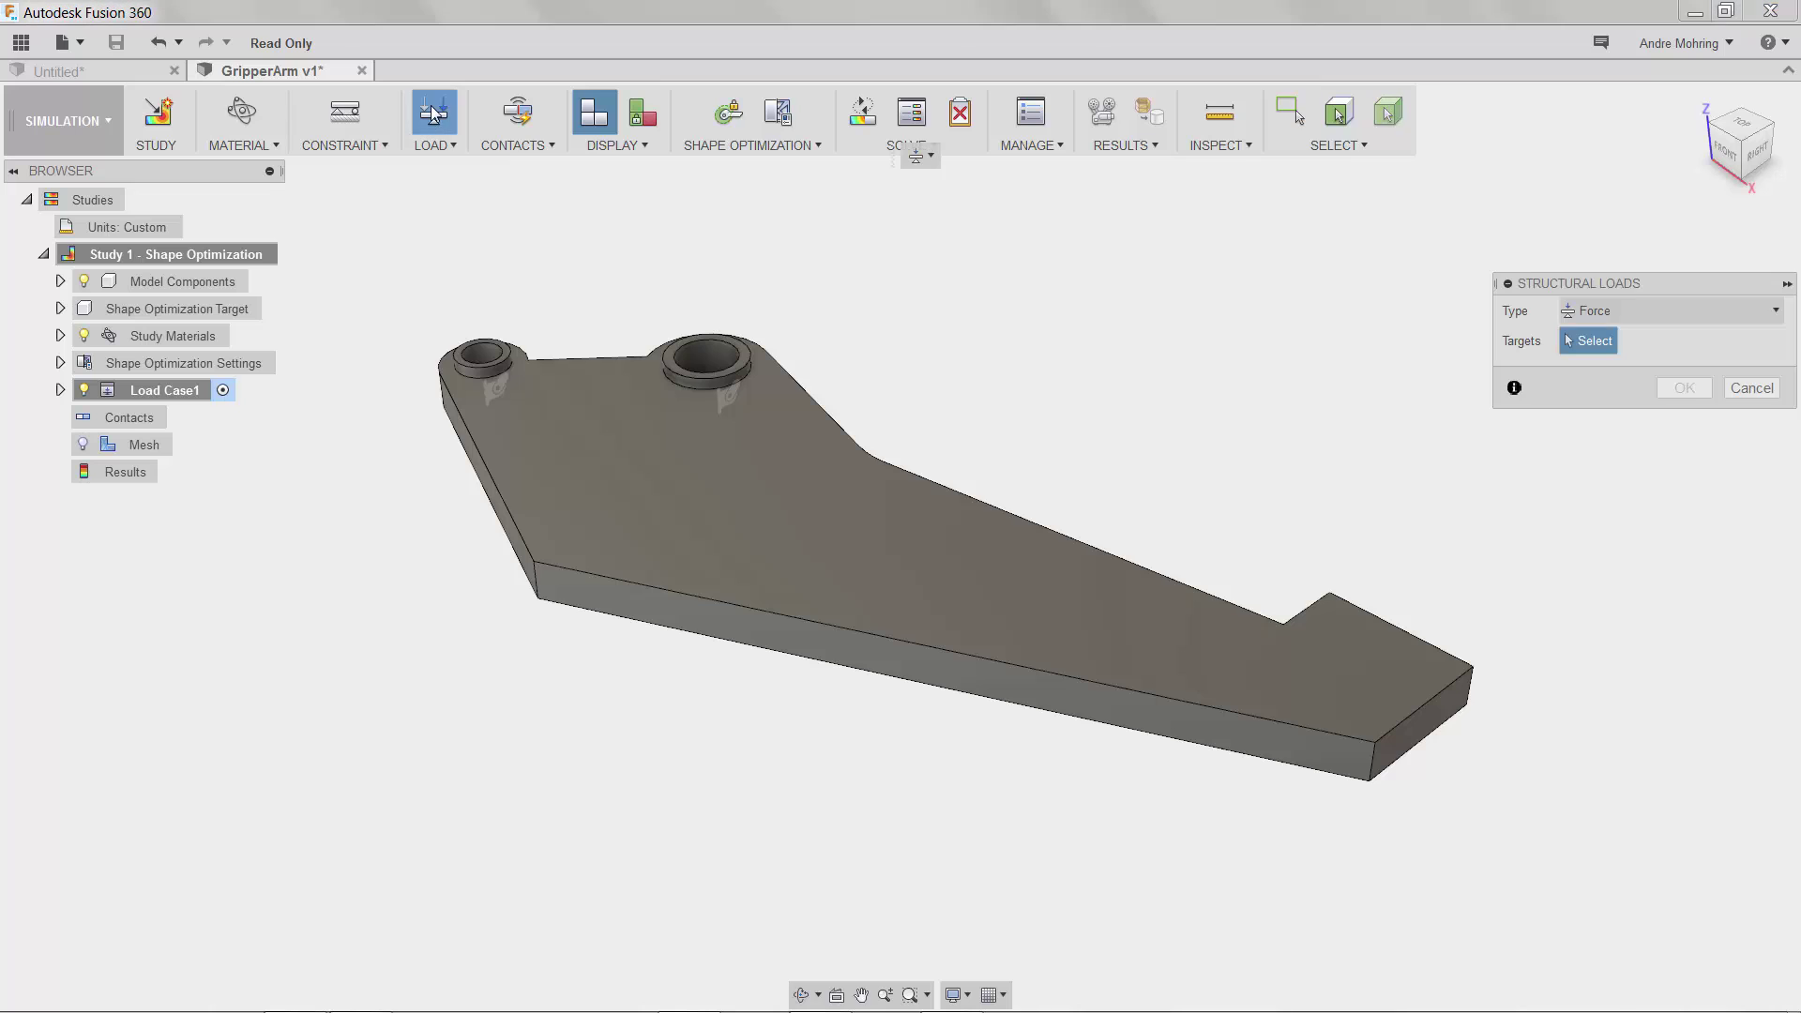
{"action": "left_click", "coordinate": [1775, 132]}
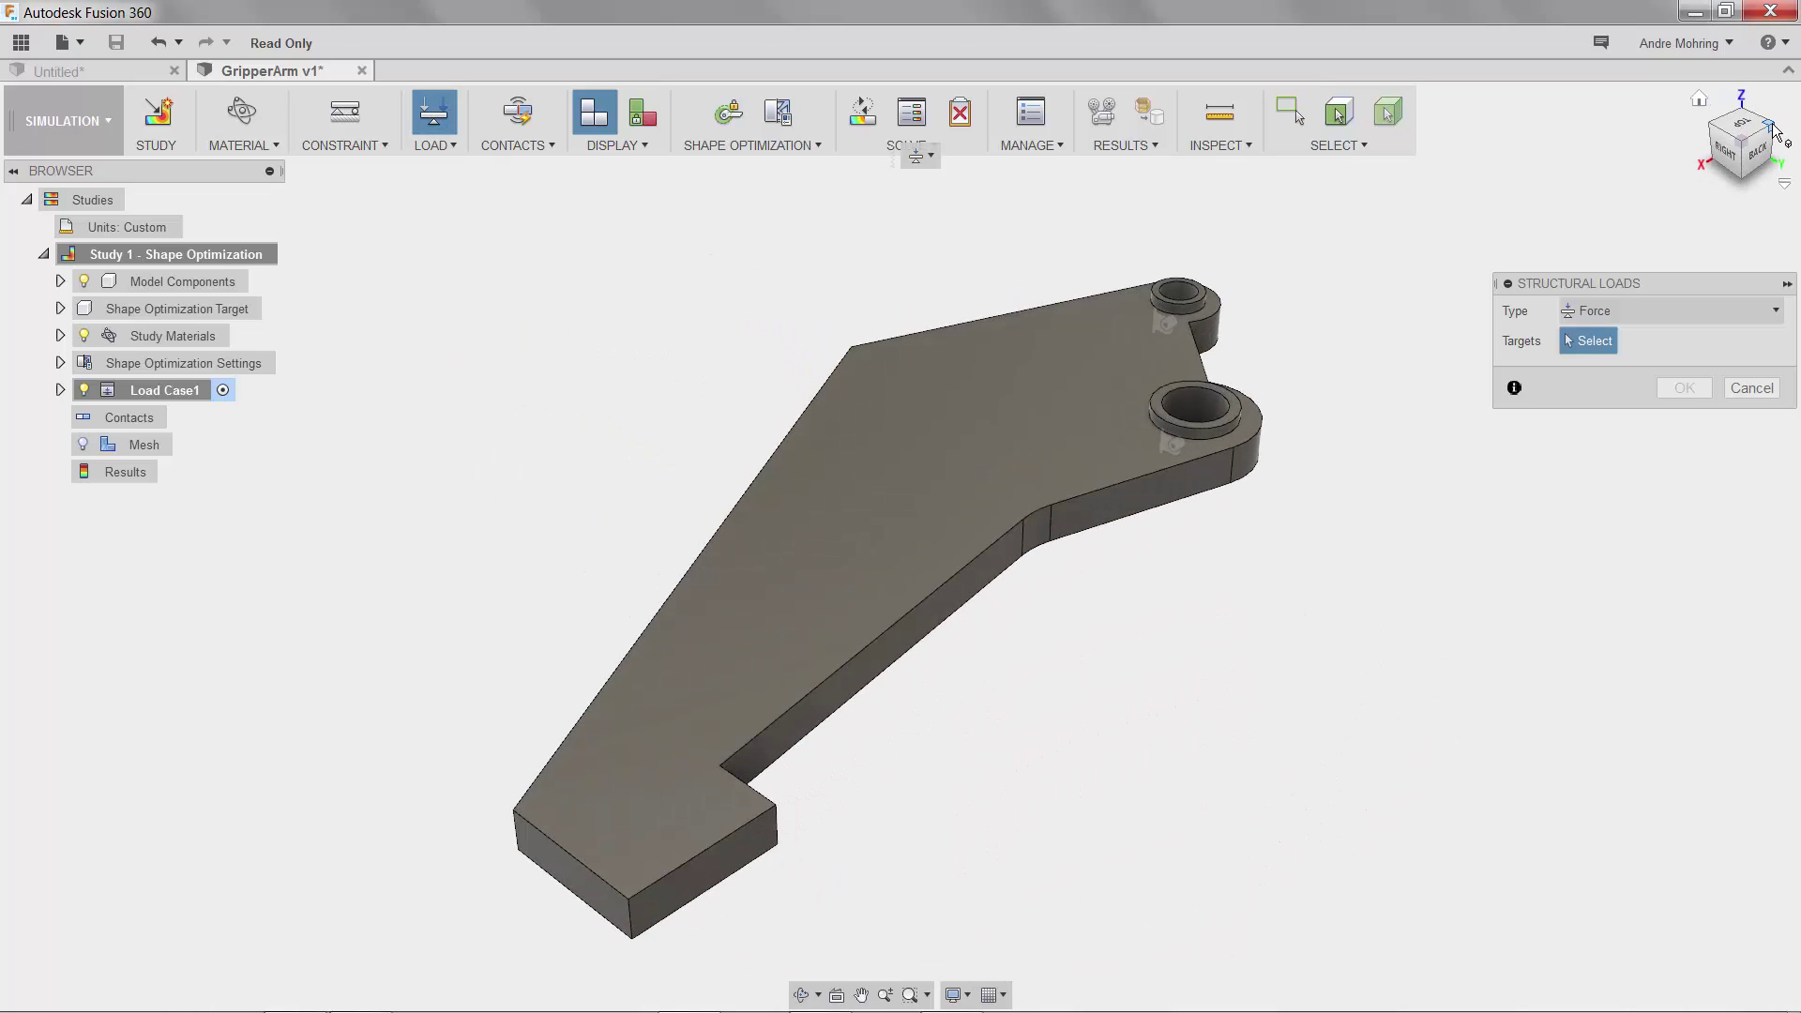
{"action": "left_click", "coordinate": [726, 859]}
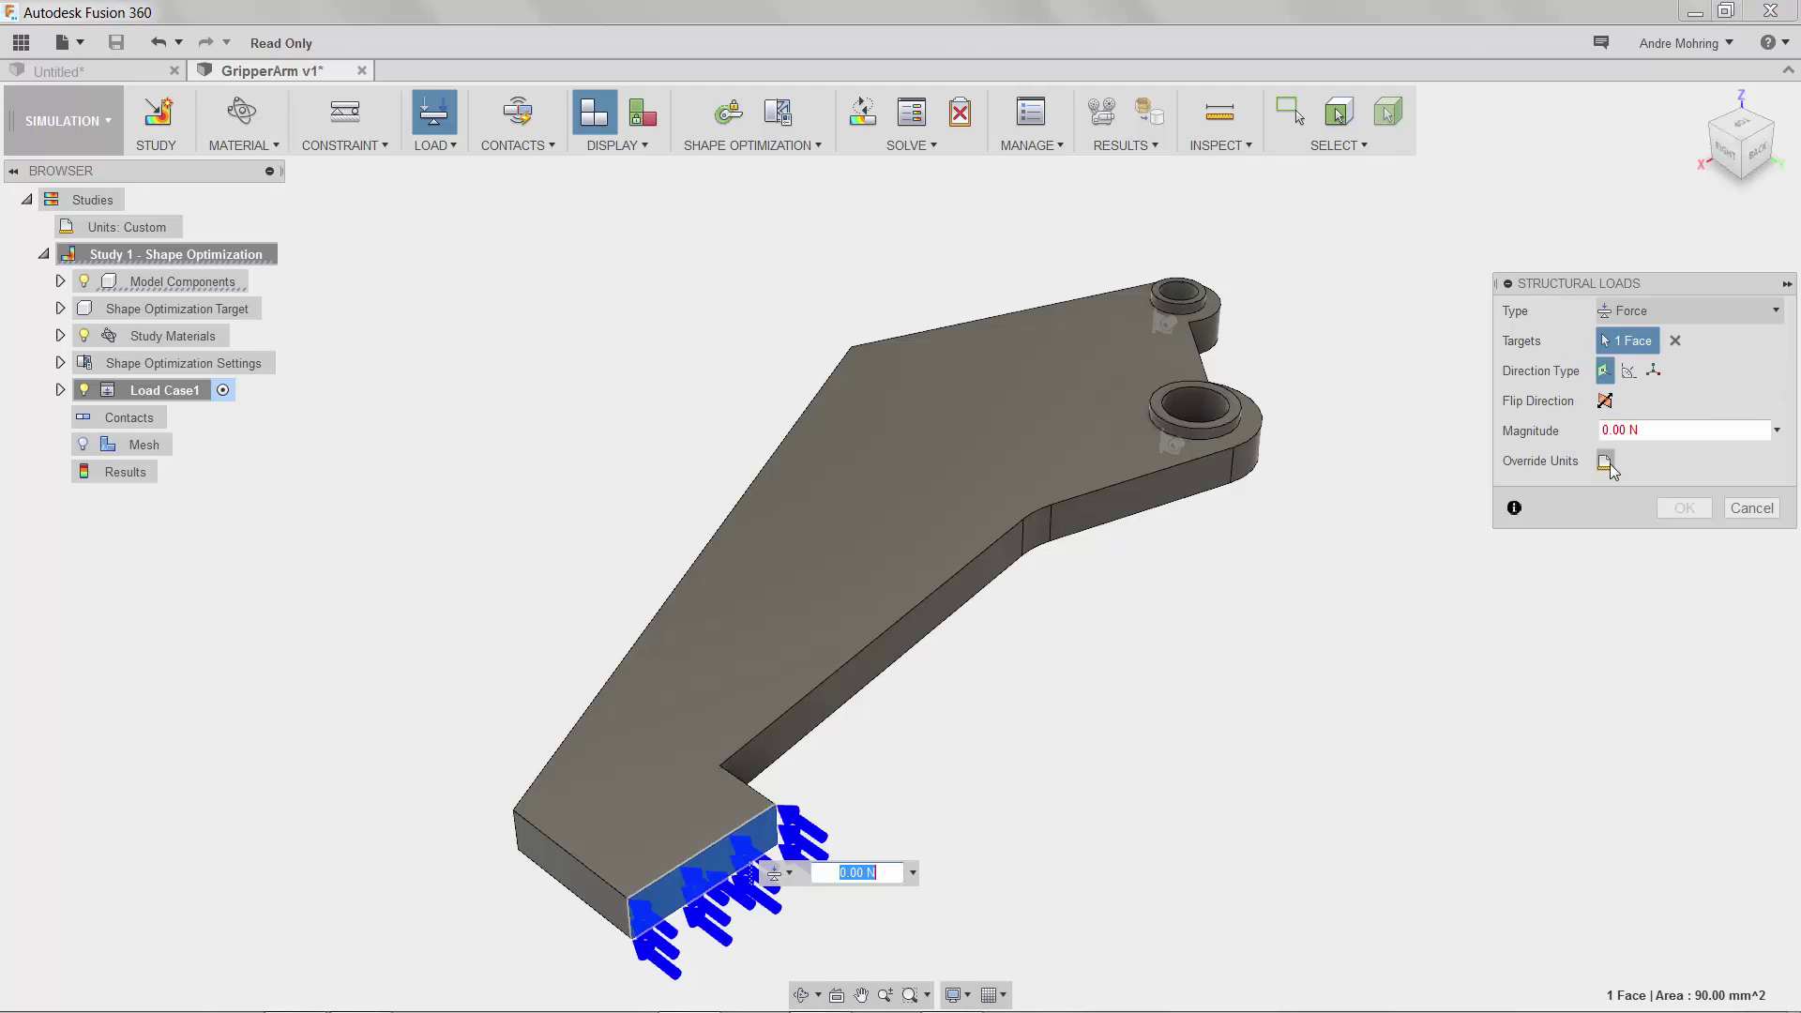
{"action": "left_click", "coordinate": [1676, 433]}
{"action": "type", "text": "50"}
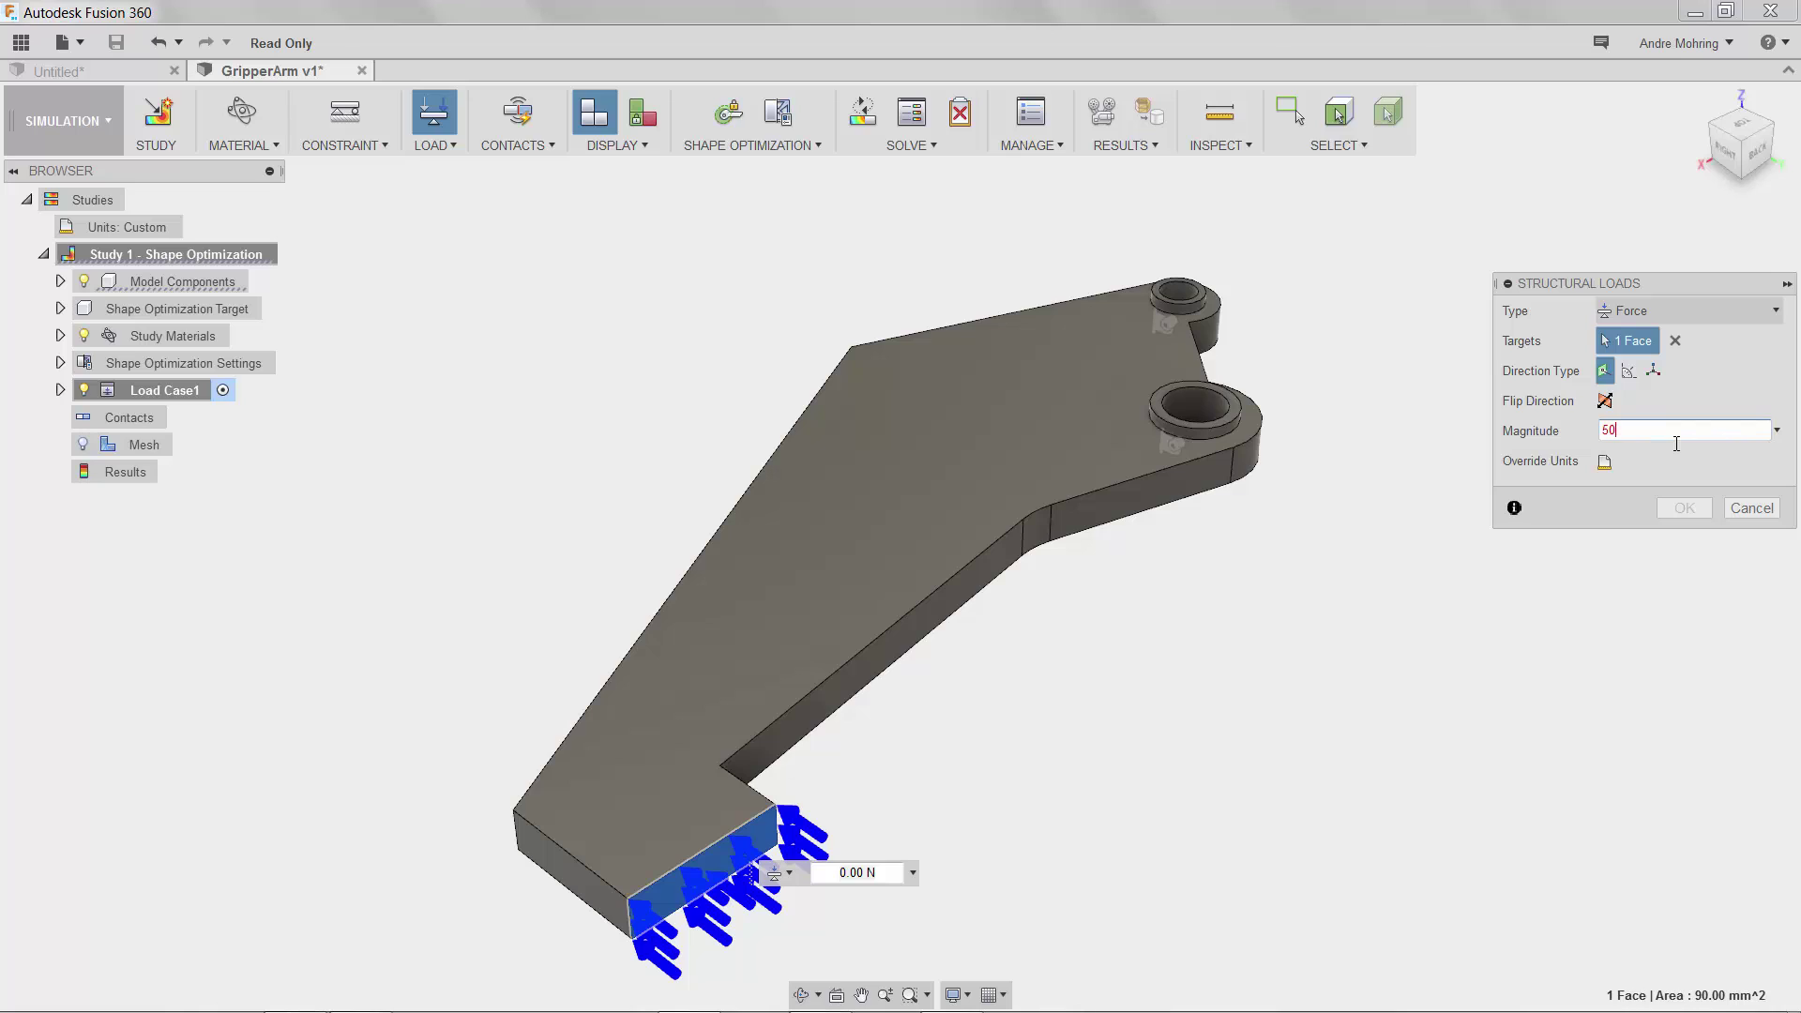
{"action": "type", "text": "0"}
{"action": "left_click", "coordinate": [1676, 509]}
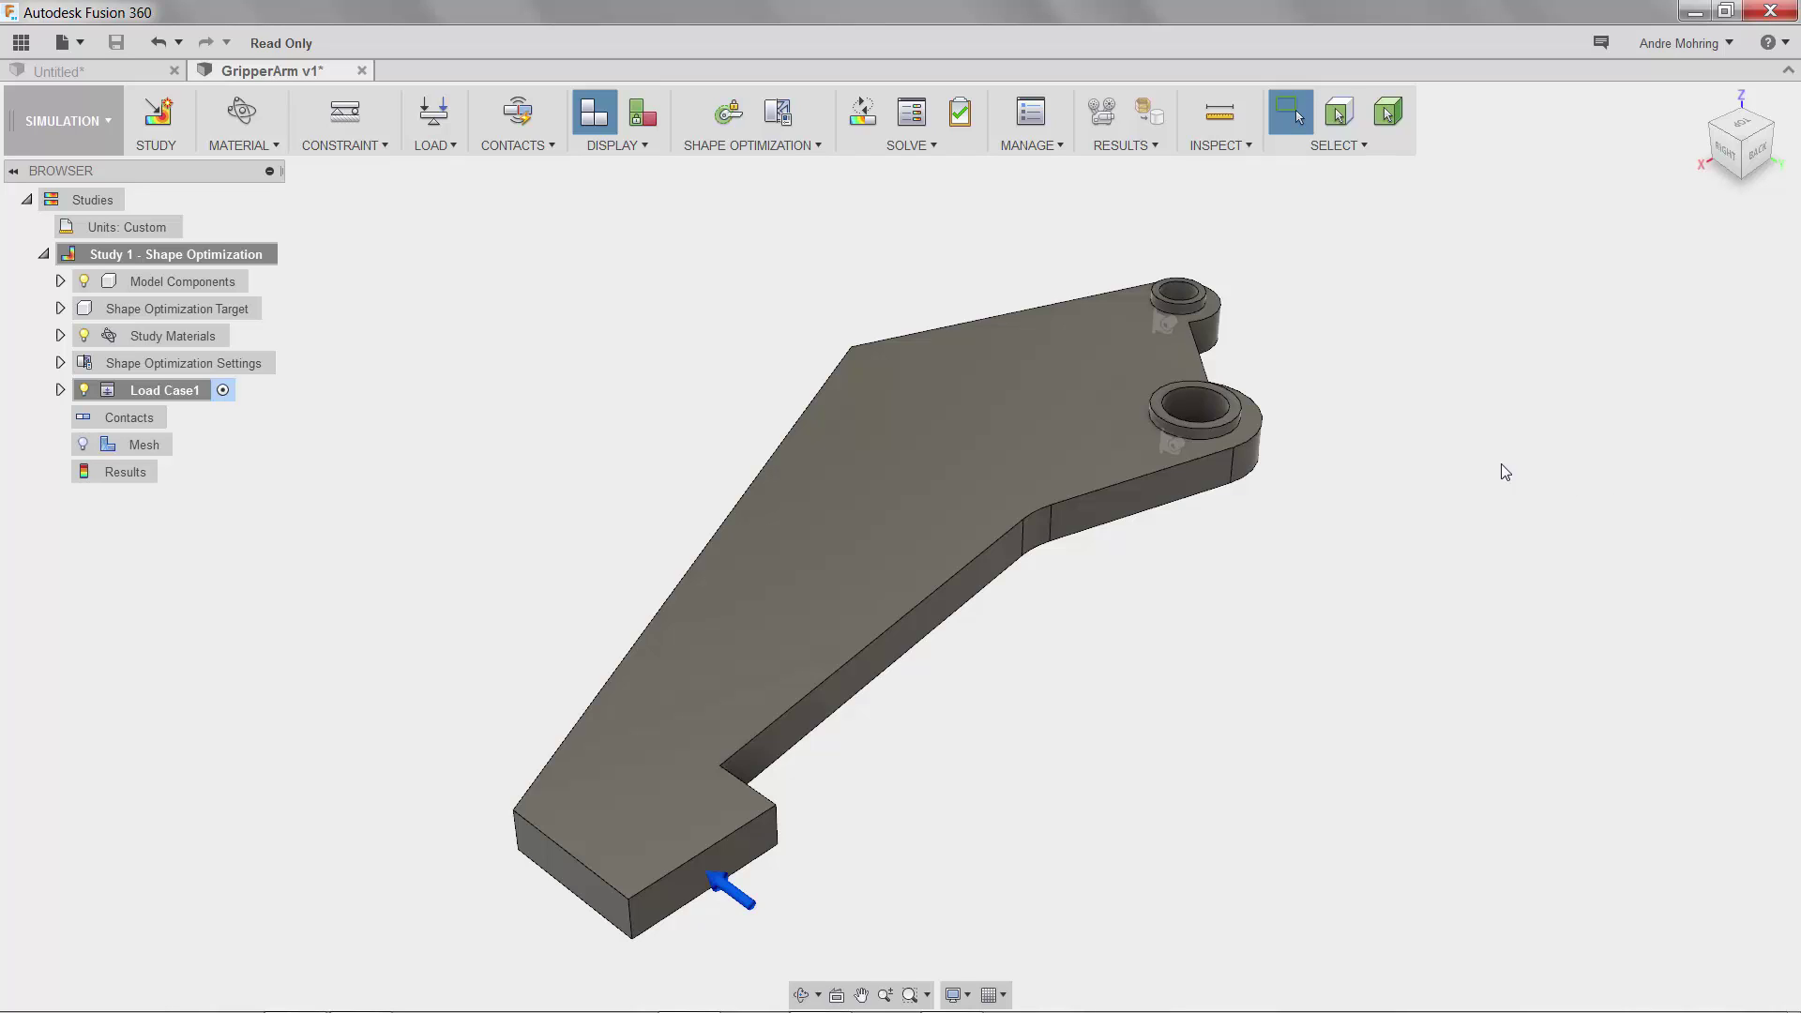
Step: Add an 8 mm radius preserve cylinder around the larger hole
{"action": "scroll", "coordinate": [1320, 351], "scroll_direction": "up", "scroll_amount": 2}
{"action": "scroll", "coordinate": [1099, 254], "scroll_direction": "up", "scroll_amount": 2}
{"action": "scroll", "coordinate": [1099, 253], "scroll_direction": "up", "scroll_amount": 2}
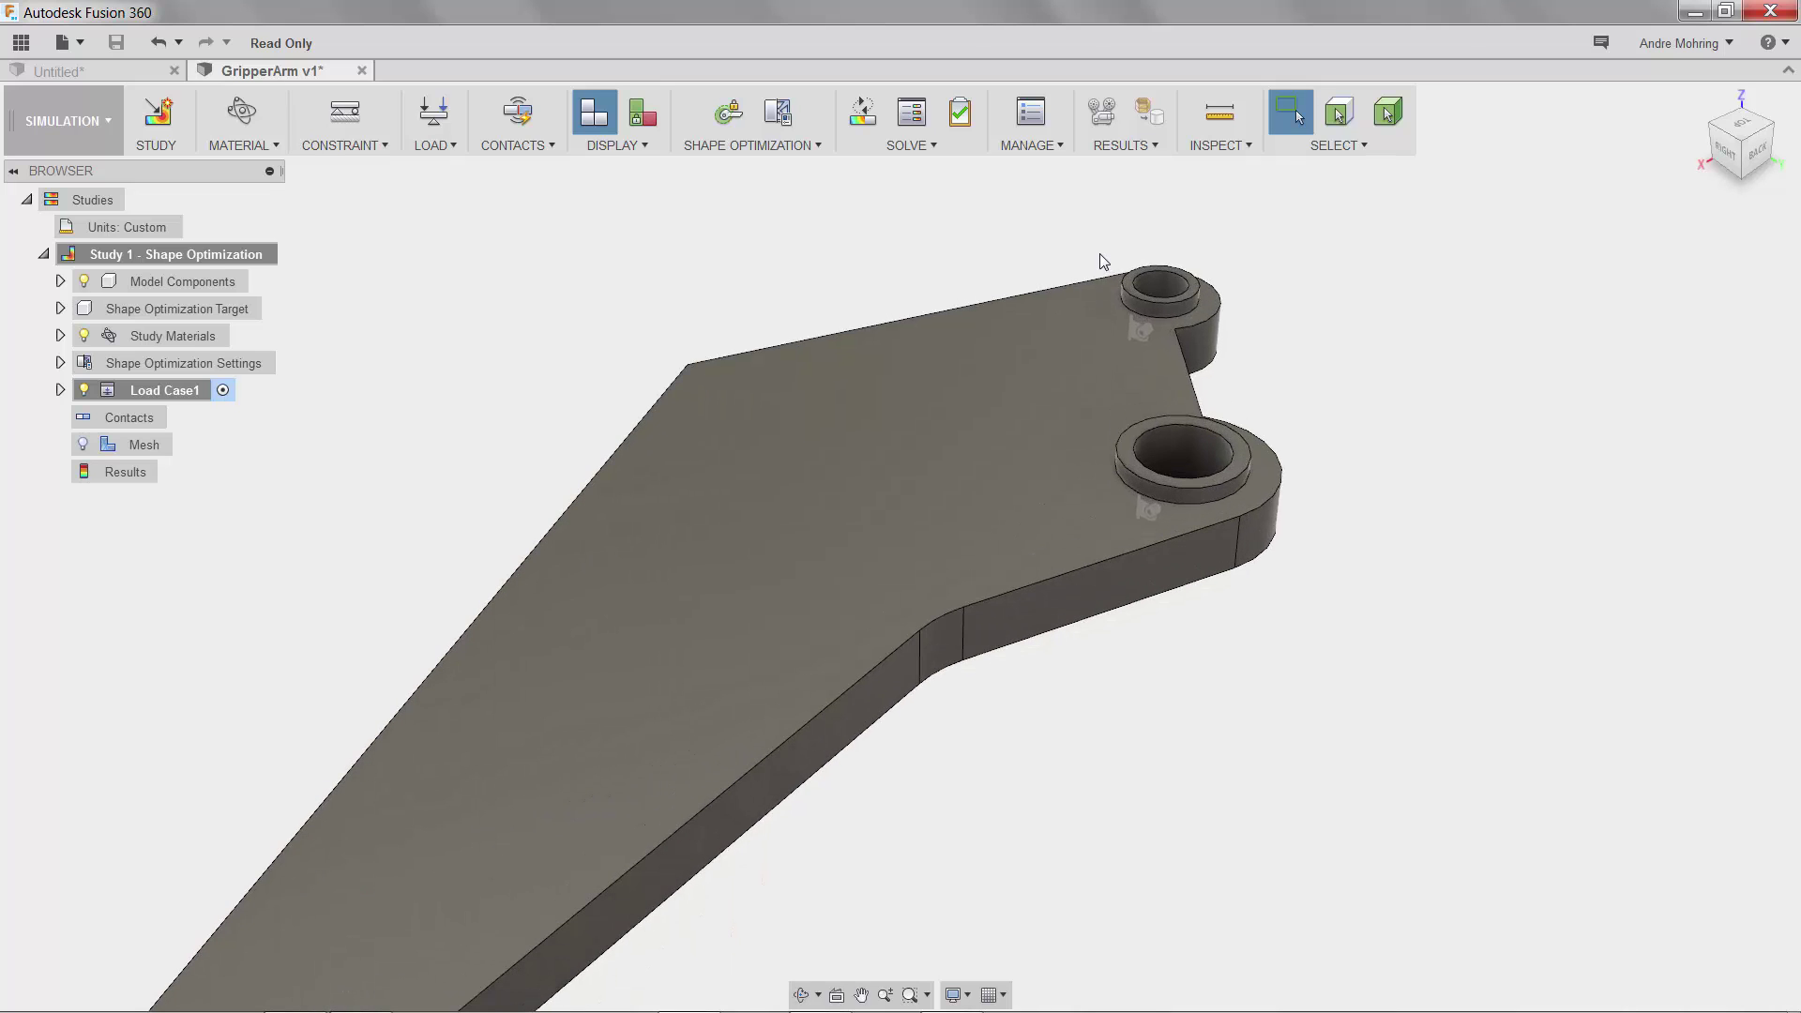
{"action": "scroll", "coordinate": [1098, 247], "scroll_direction": "up", "scroll_amount": 2}
{"action": "scroll", "coordinate": [1097, 244], "scroll_direction": "up", "scroll_amount": 2}
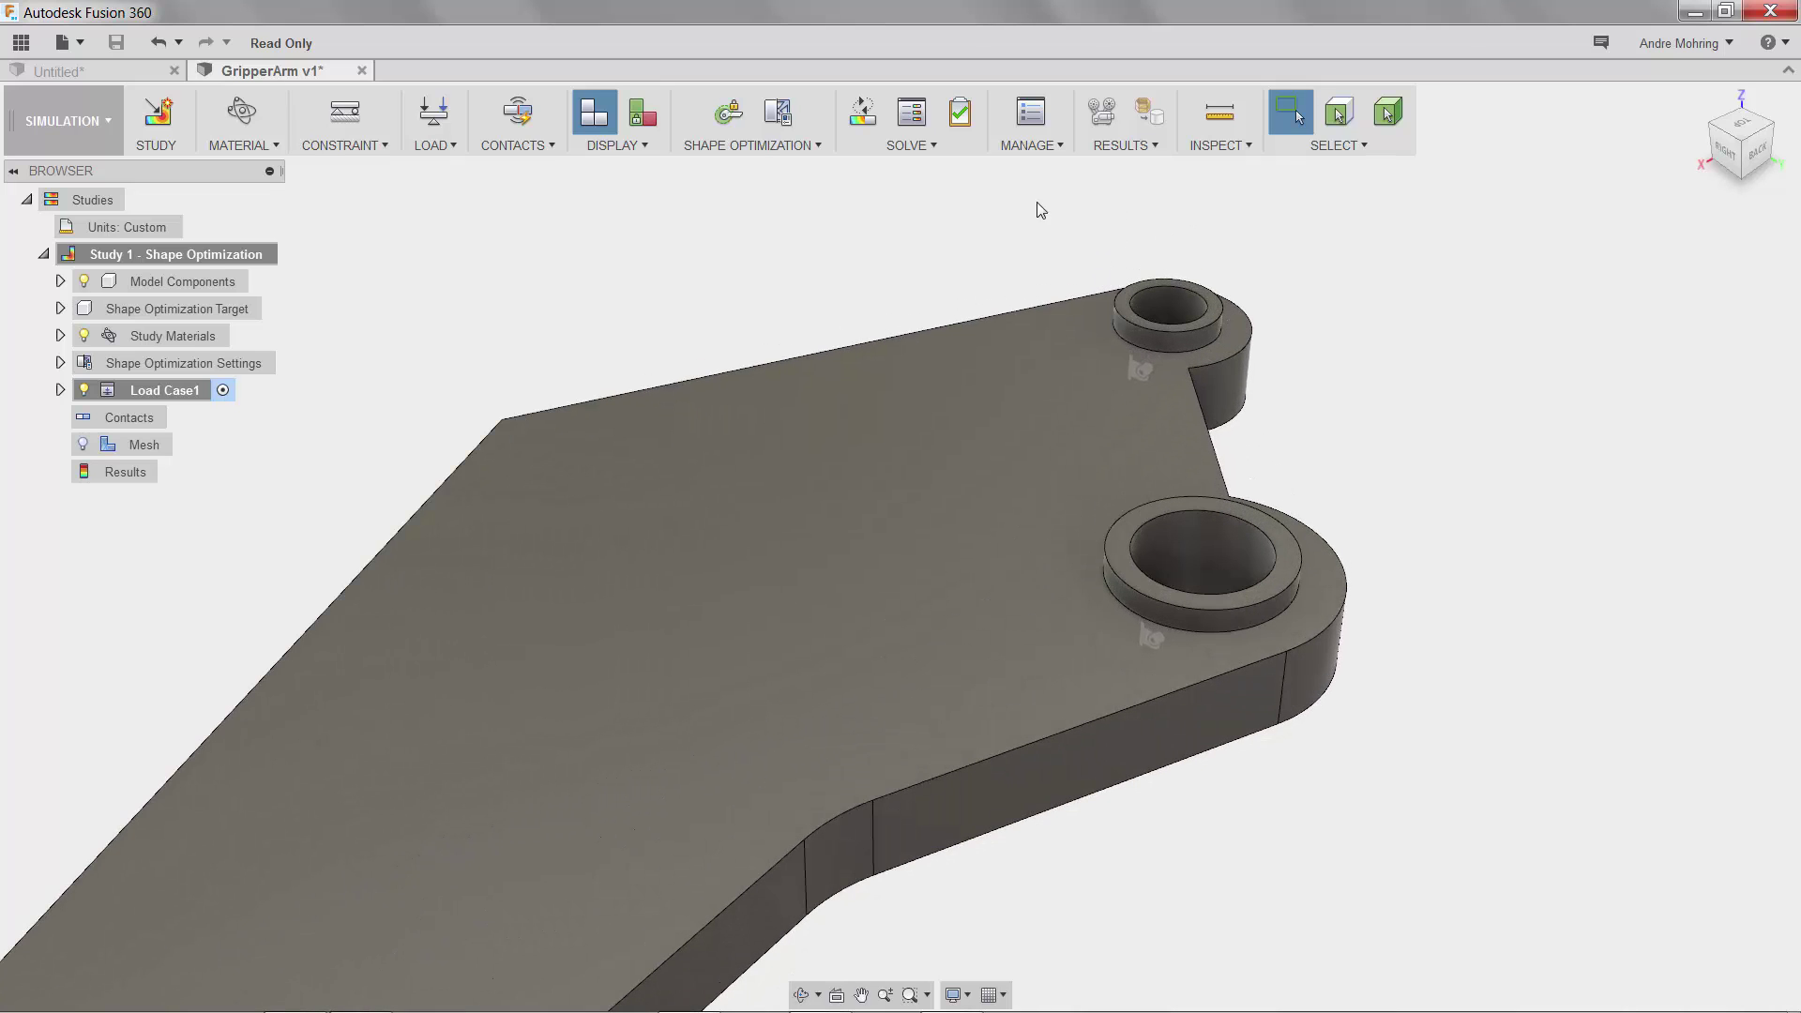
{"action": "left_click", "coordinate": [729, 112]}
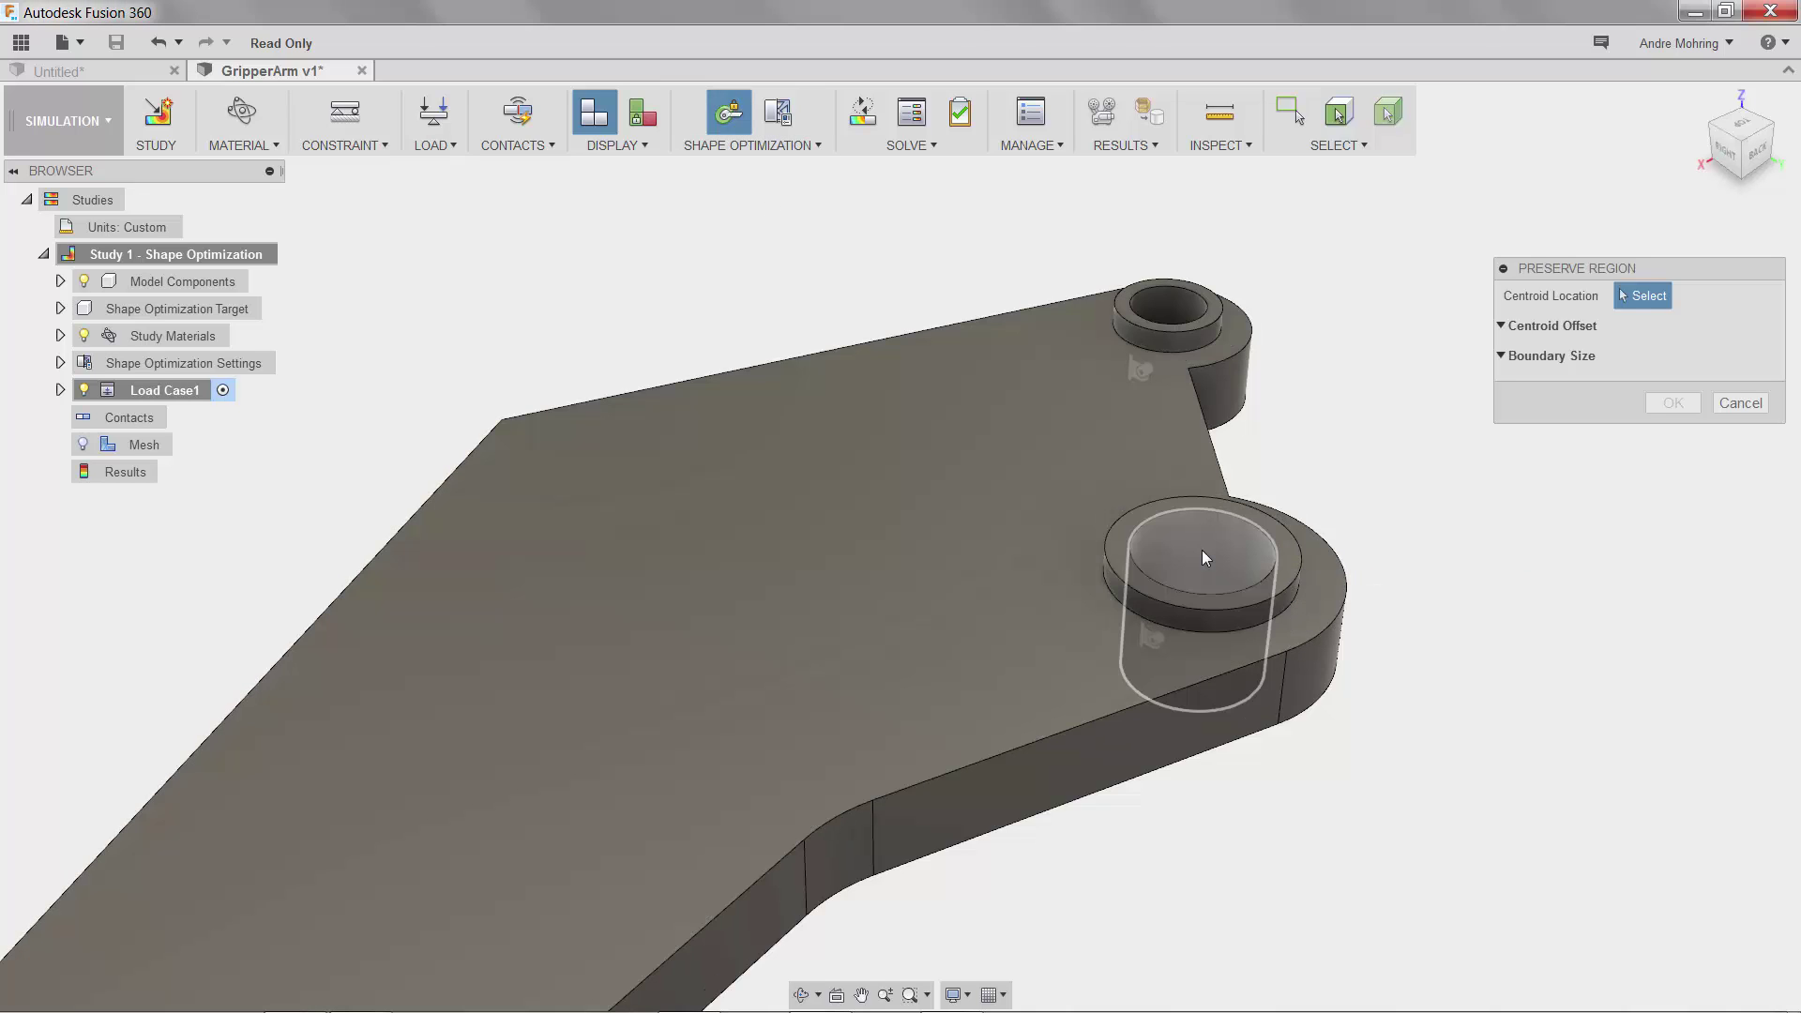
{"action": "left_click", "coordinate": [1203, 554]}
{"action": "left_click", "coordinate": [1713, 564]}
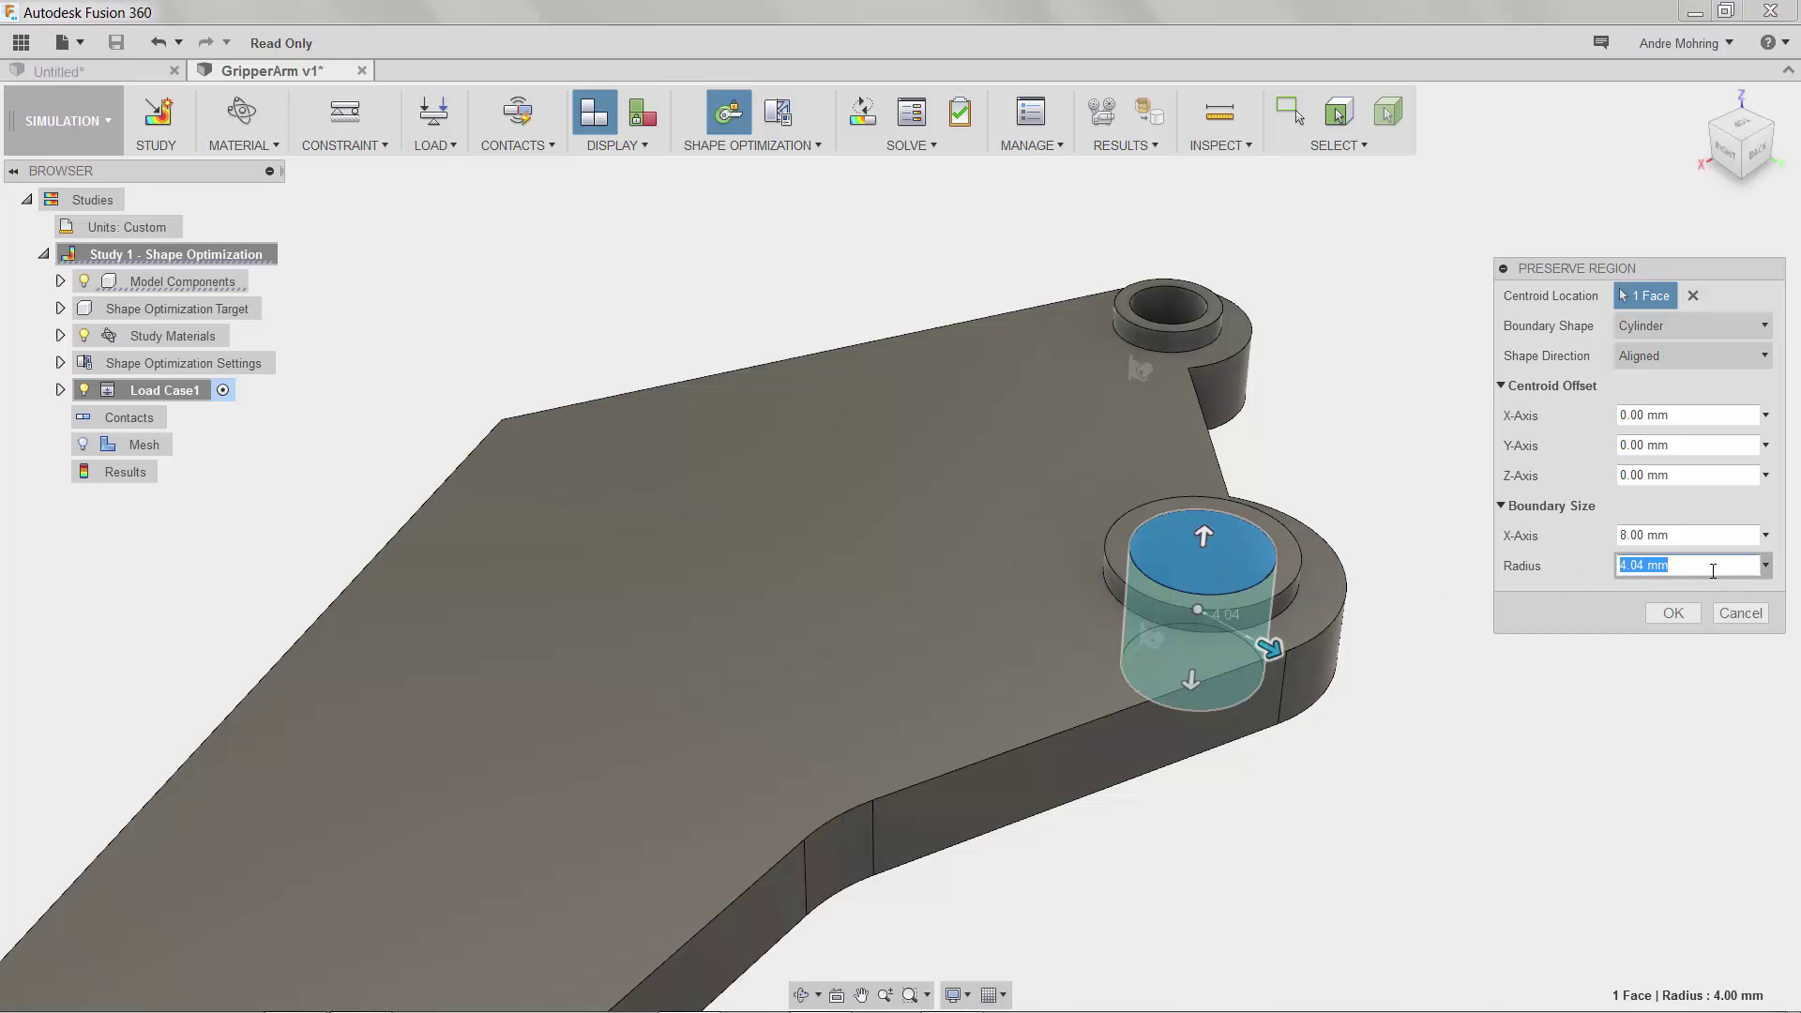
{"action": "type", "text": "8"}
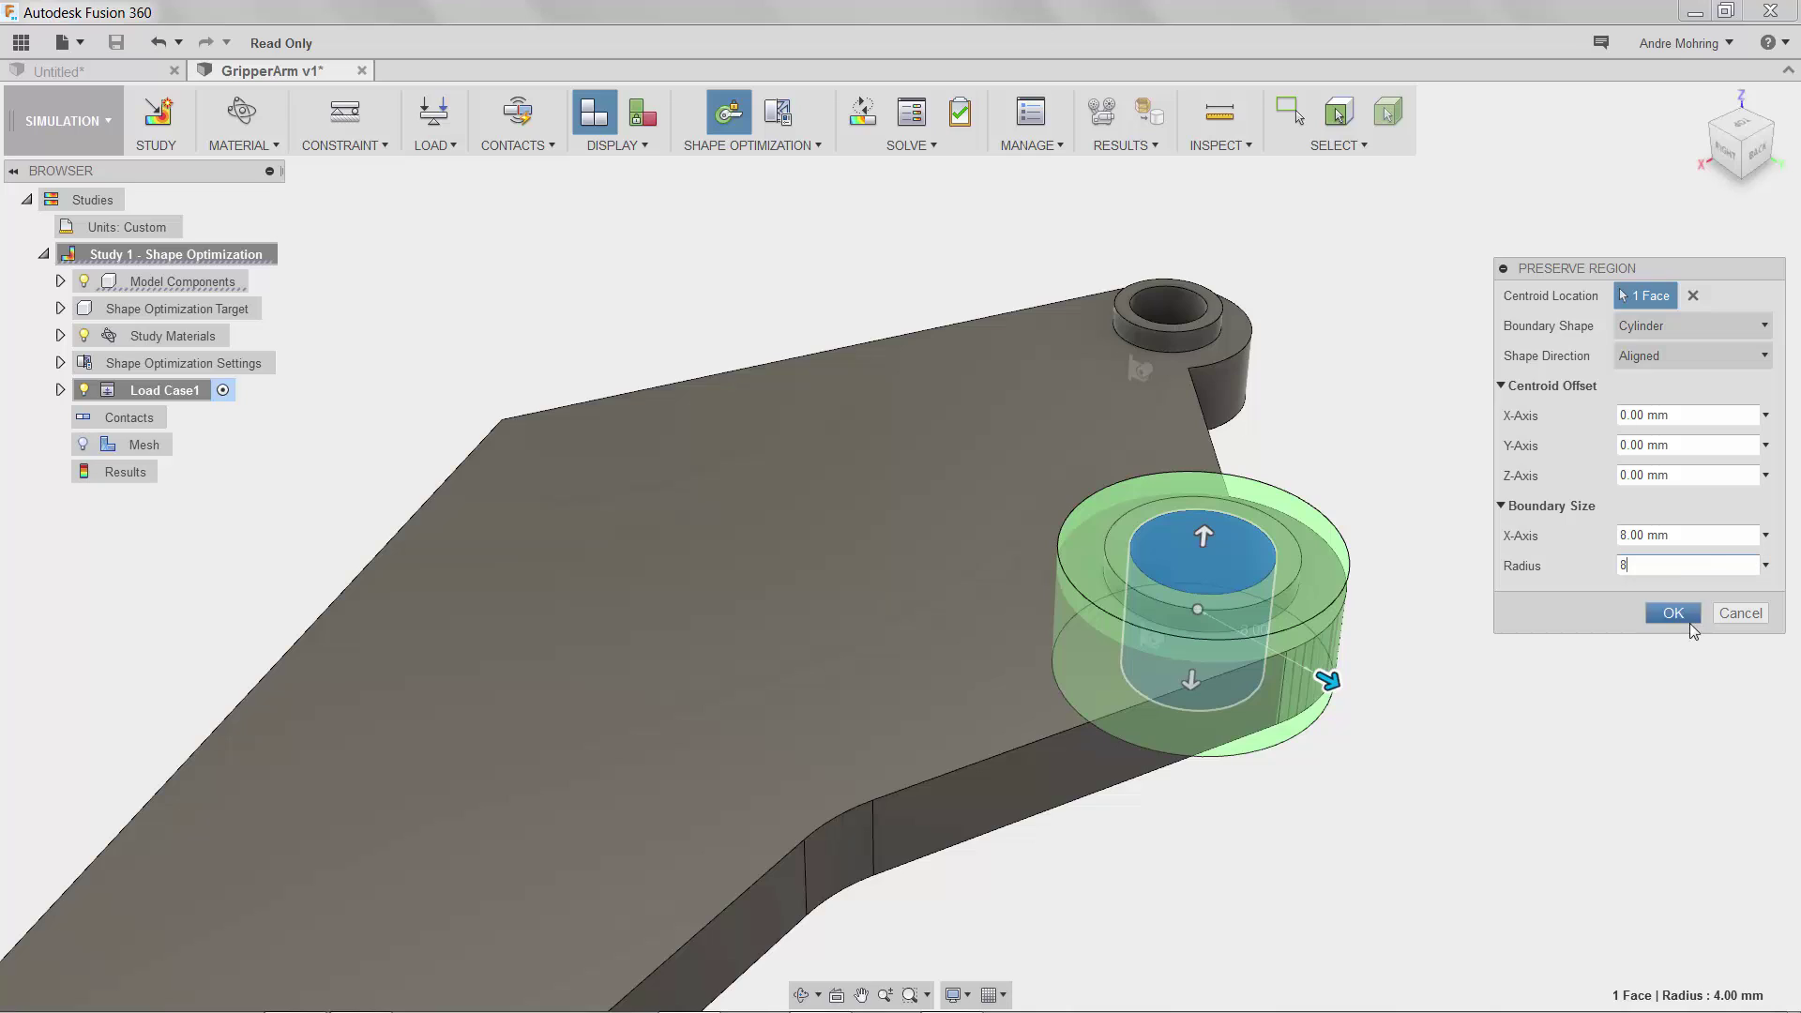
{"action": "left_click", "coordinate": [1673, 615]}
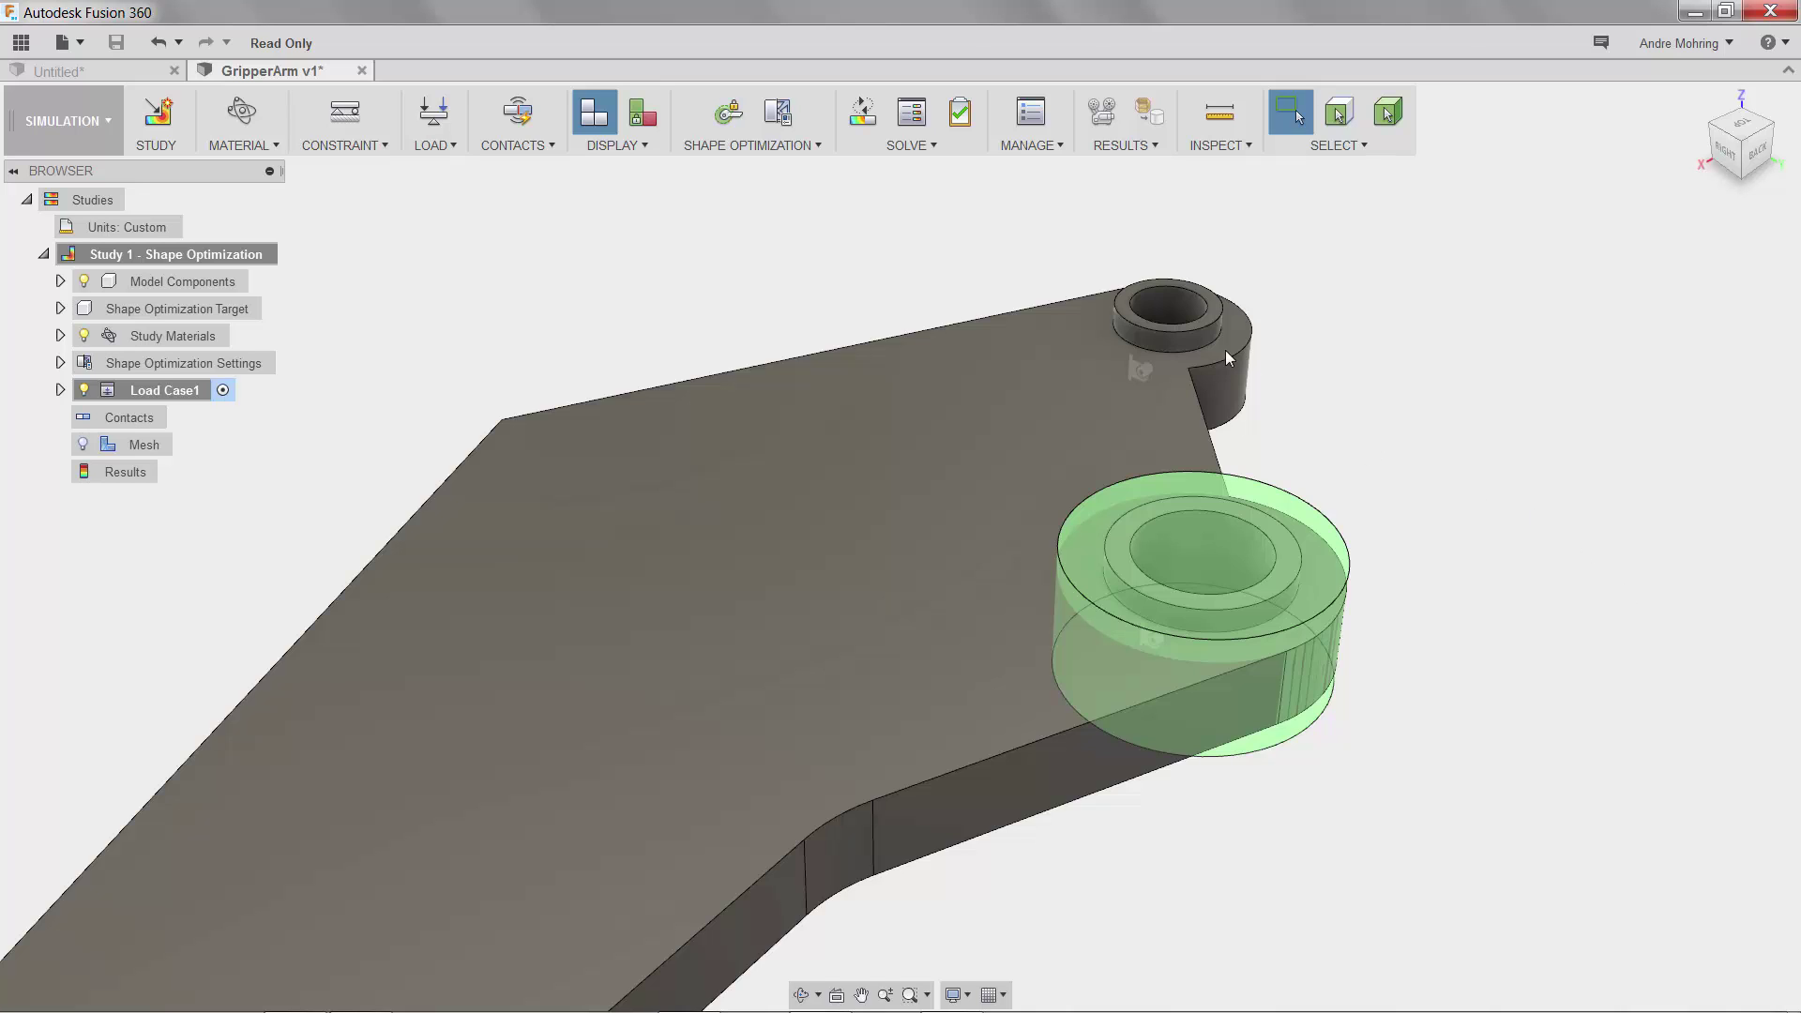
Step: Add a 6 mm radius preserve cylinder around the smaller hole
{"action": "left_click", "coordinate": [1173, 307]}
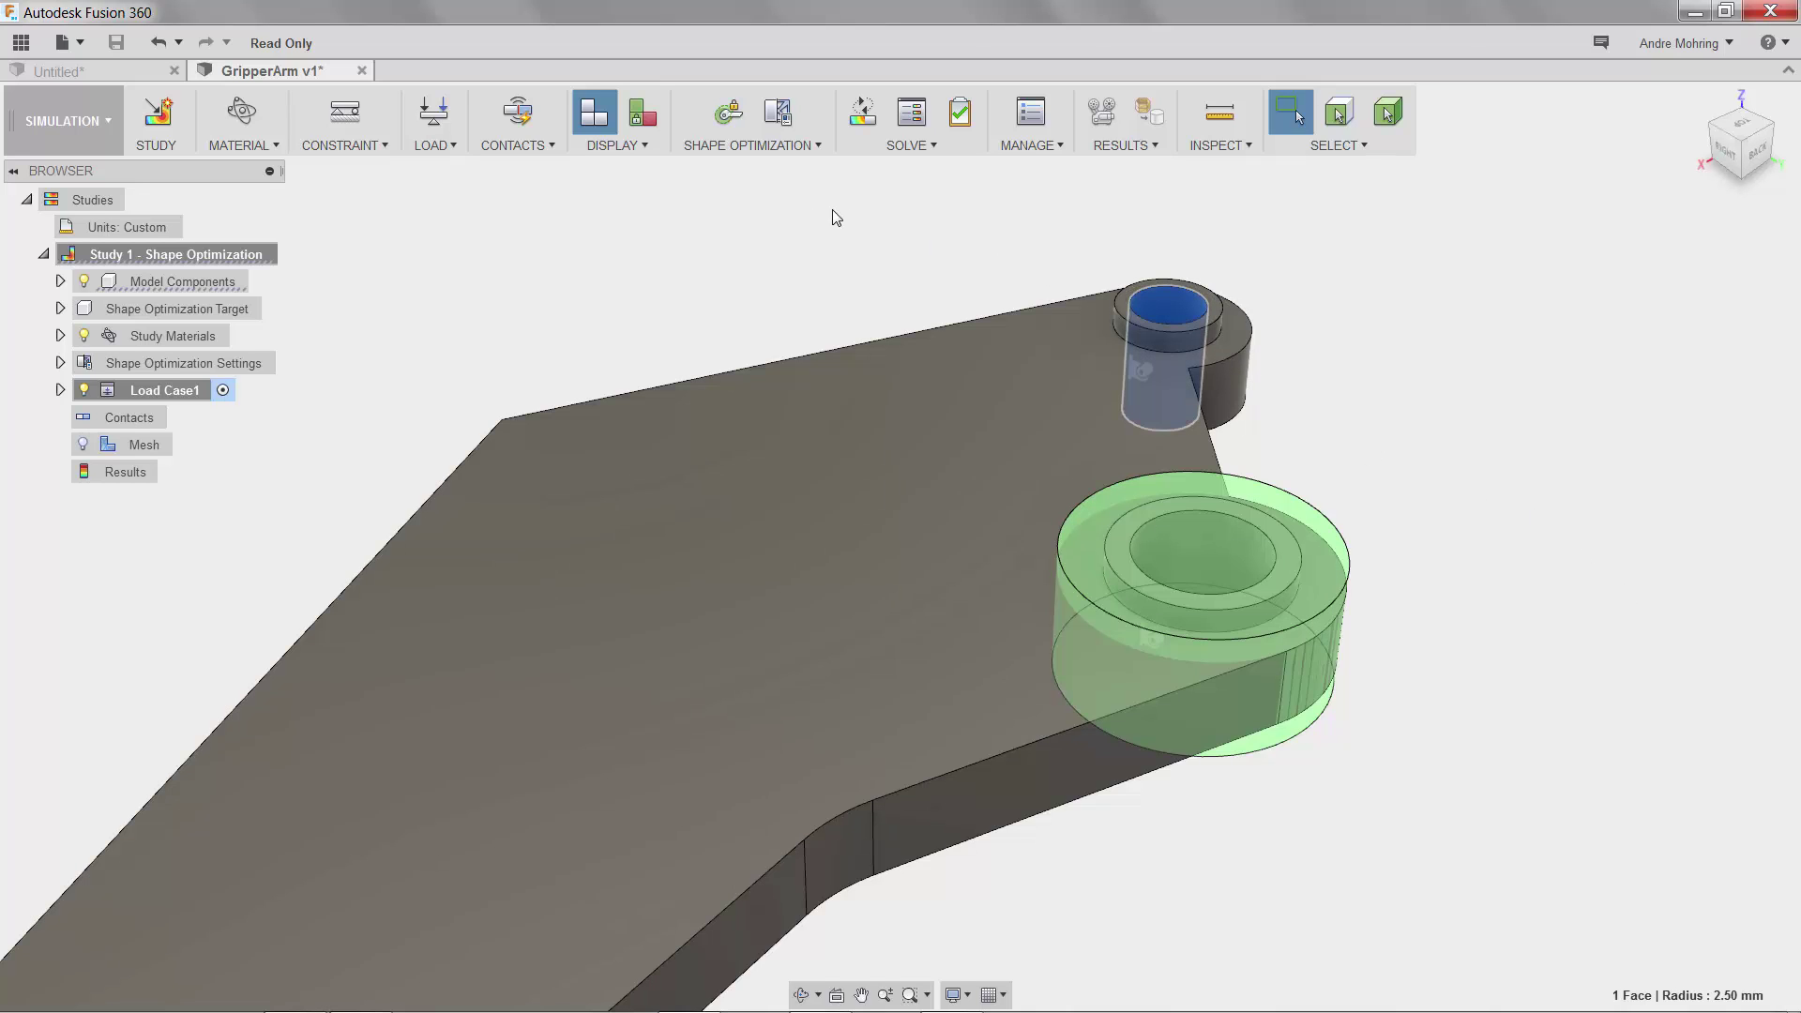
{"action": "left_click", "coordinate": [729, 112]}
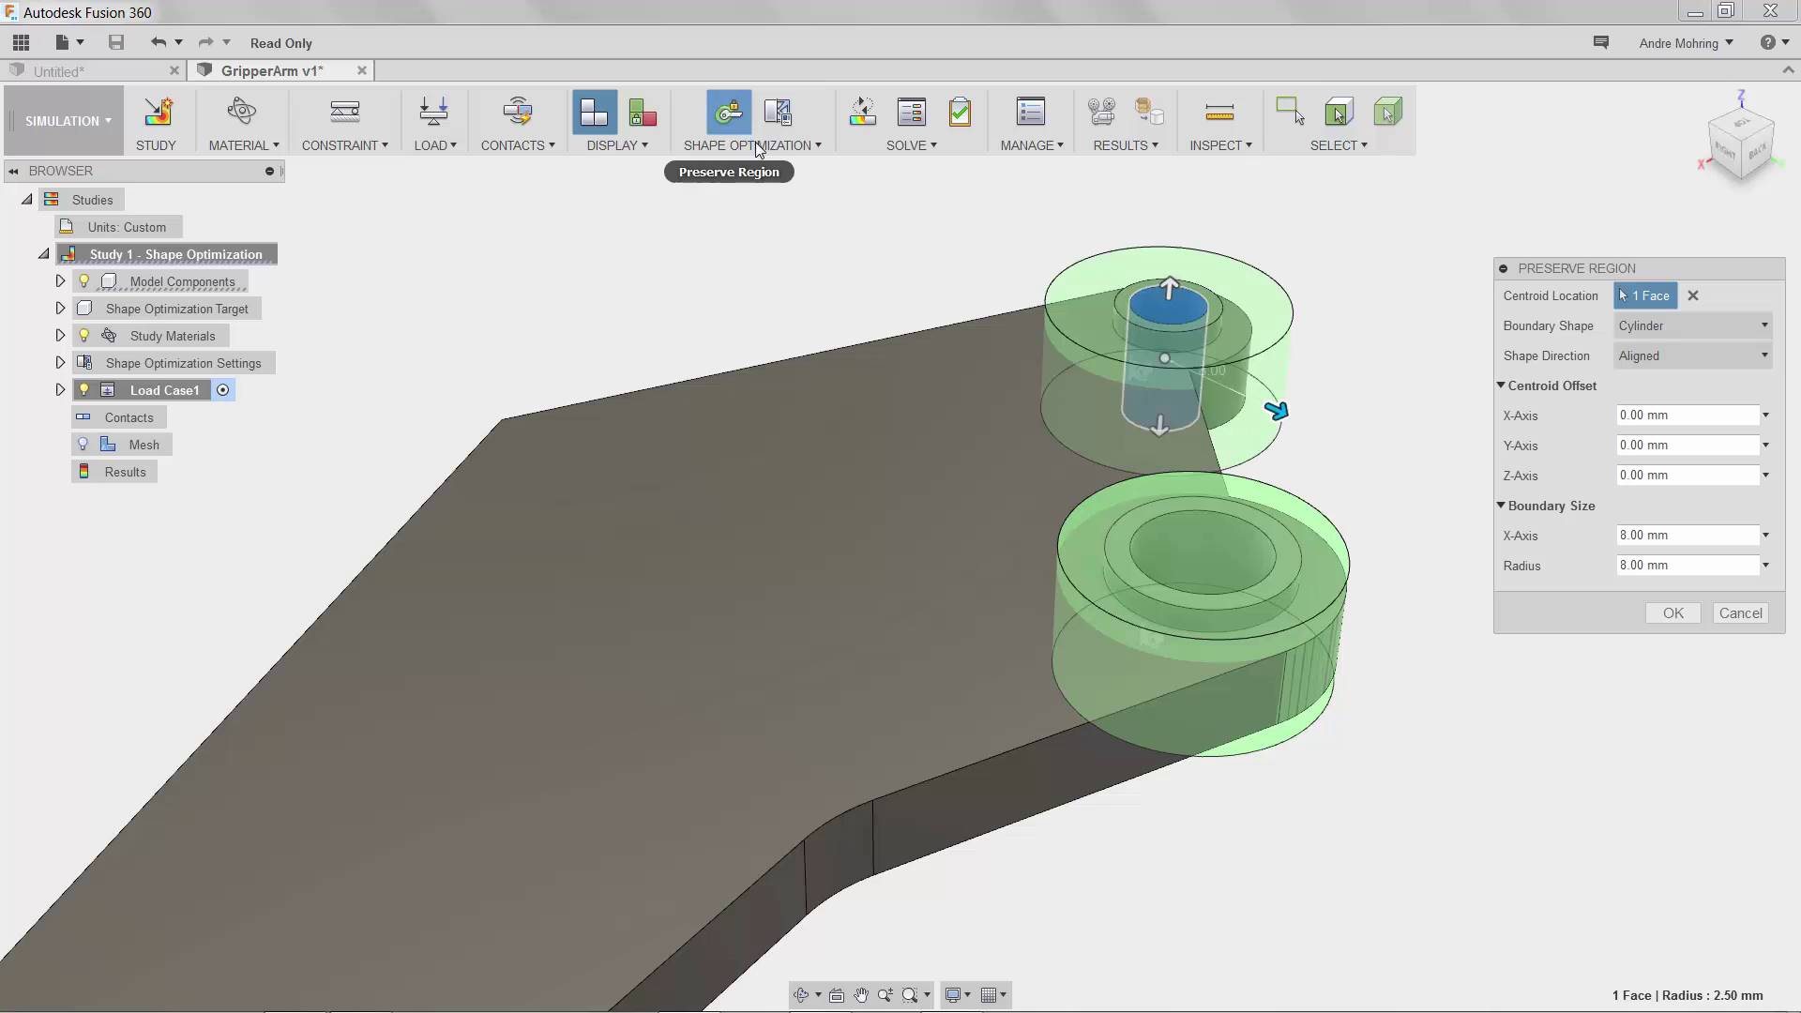
{"action": "left_click", "coordinate": [1685, 565]}
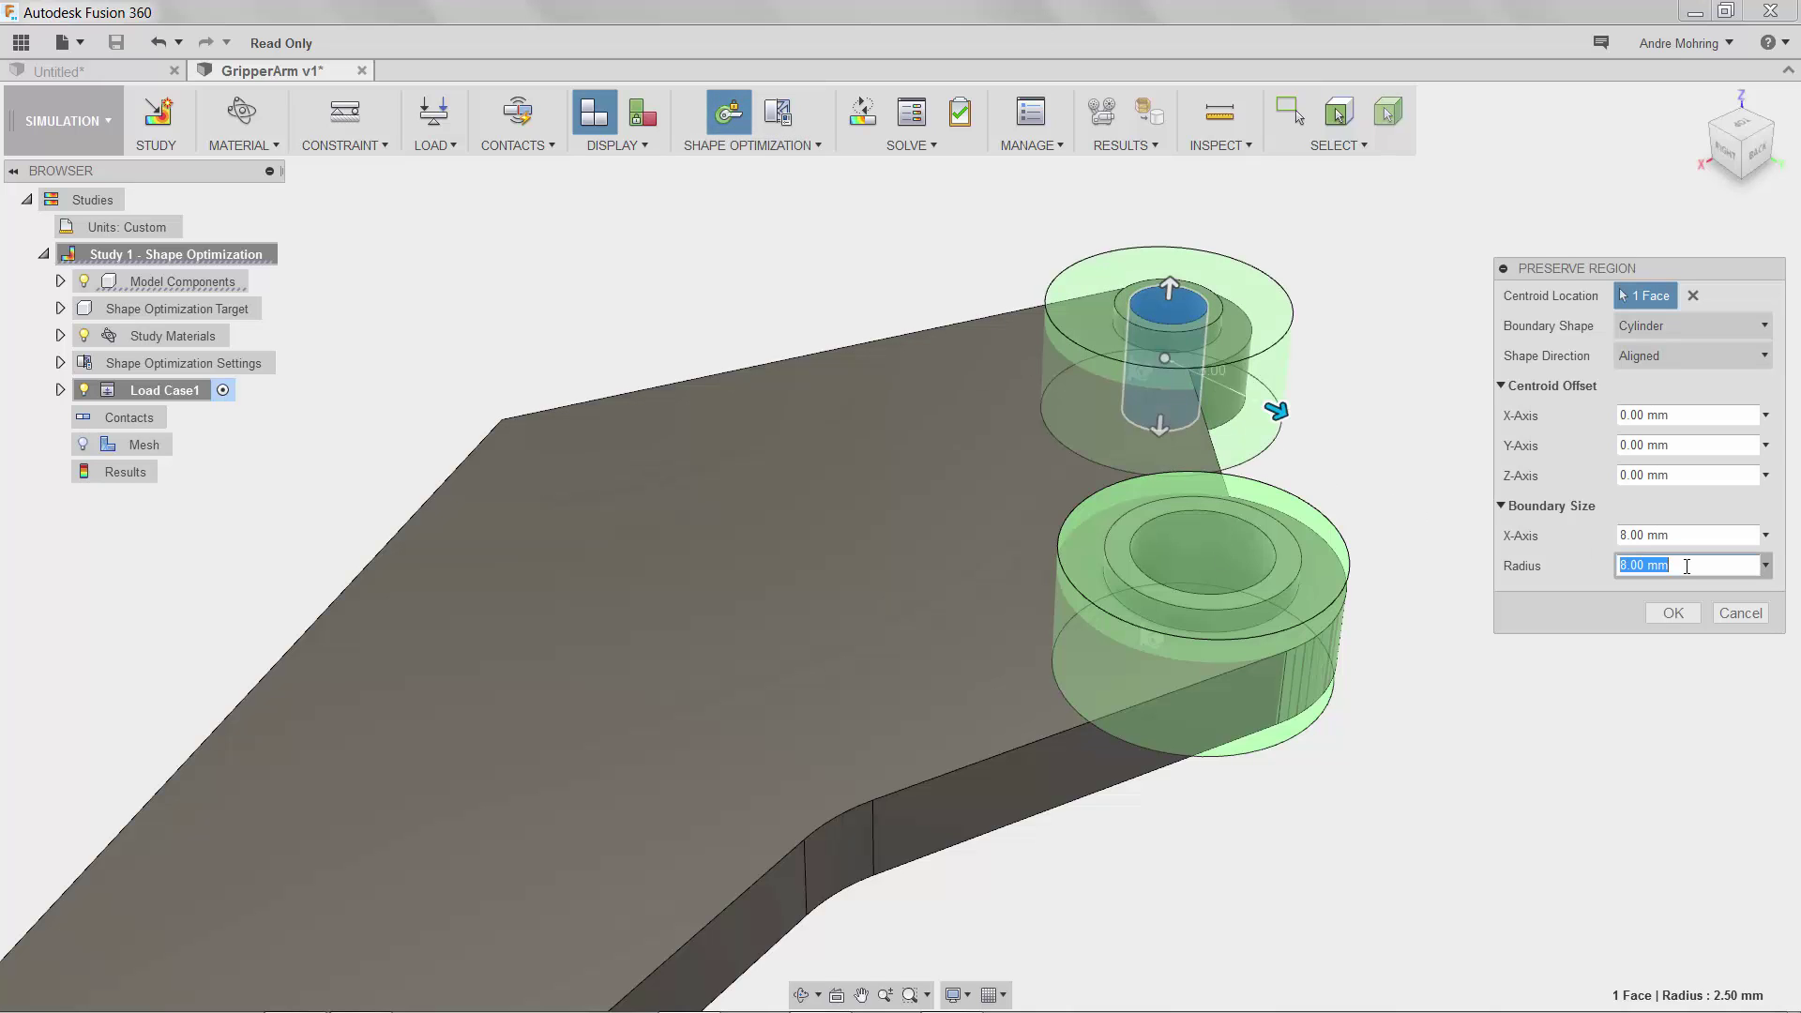
{"action": "type", "text": "6"}
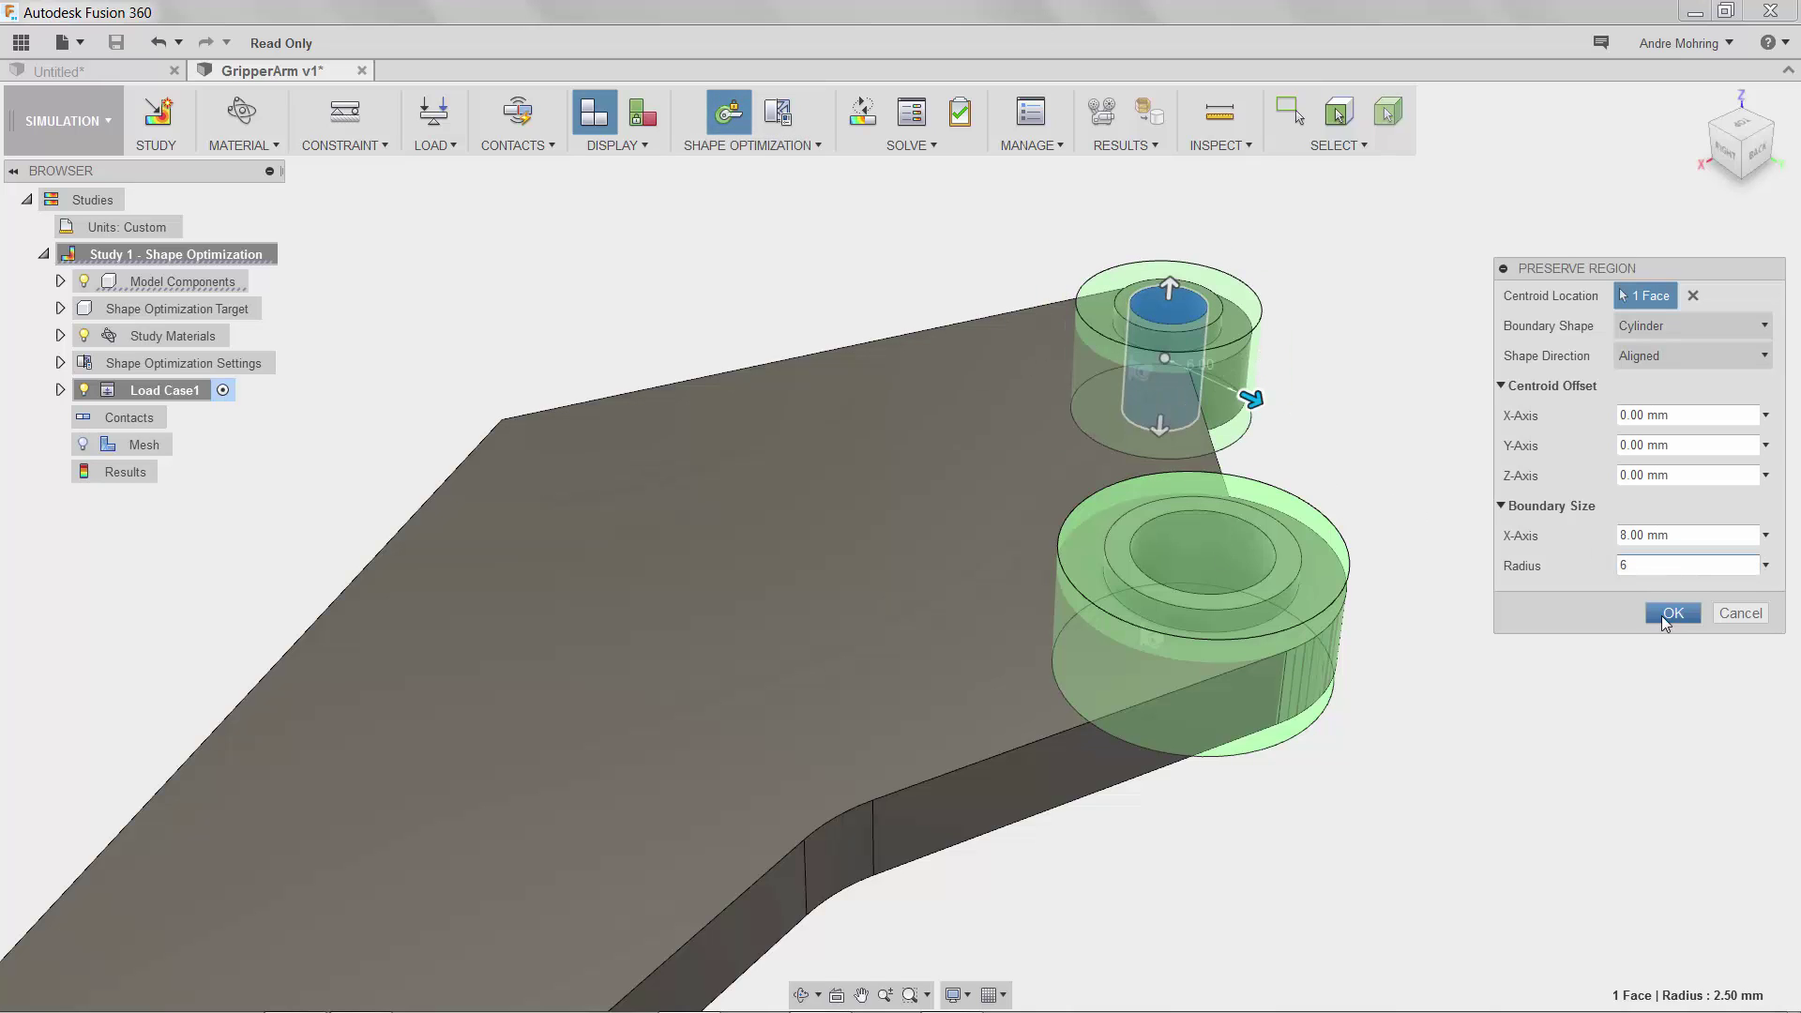
{"action": "left_click", "coordinate": [1662, 615]}
{"action": "scroll", "coordinate": [1356, 454], "scroll_direction": "down", "scroll_amount": 3}
{"action": "scroll", "coordinate": [1356, 454], "scroll_direction": "down", "scroll_amount": 3}
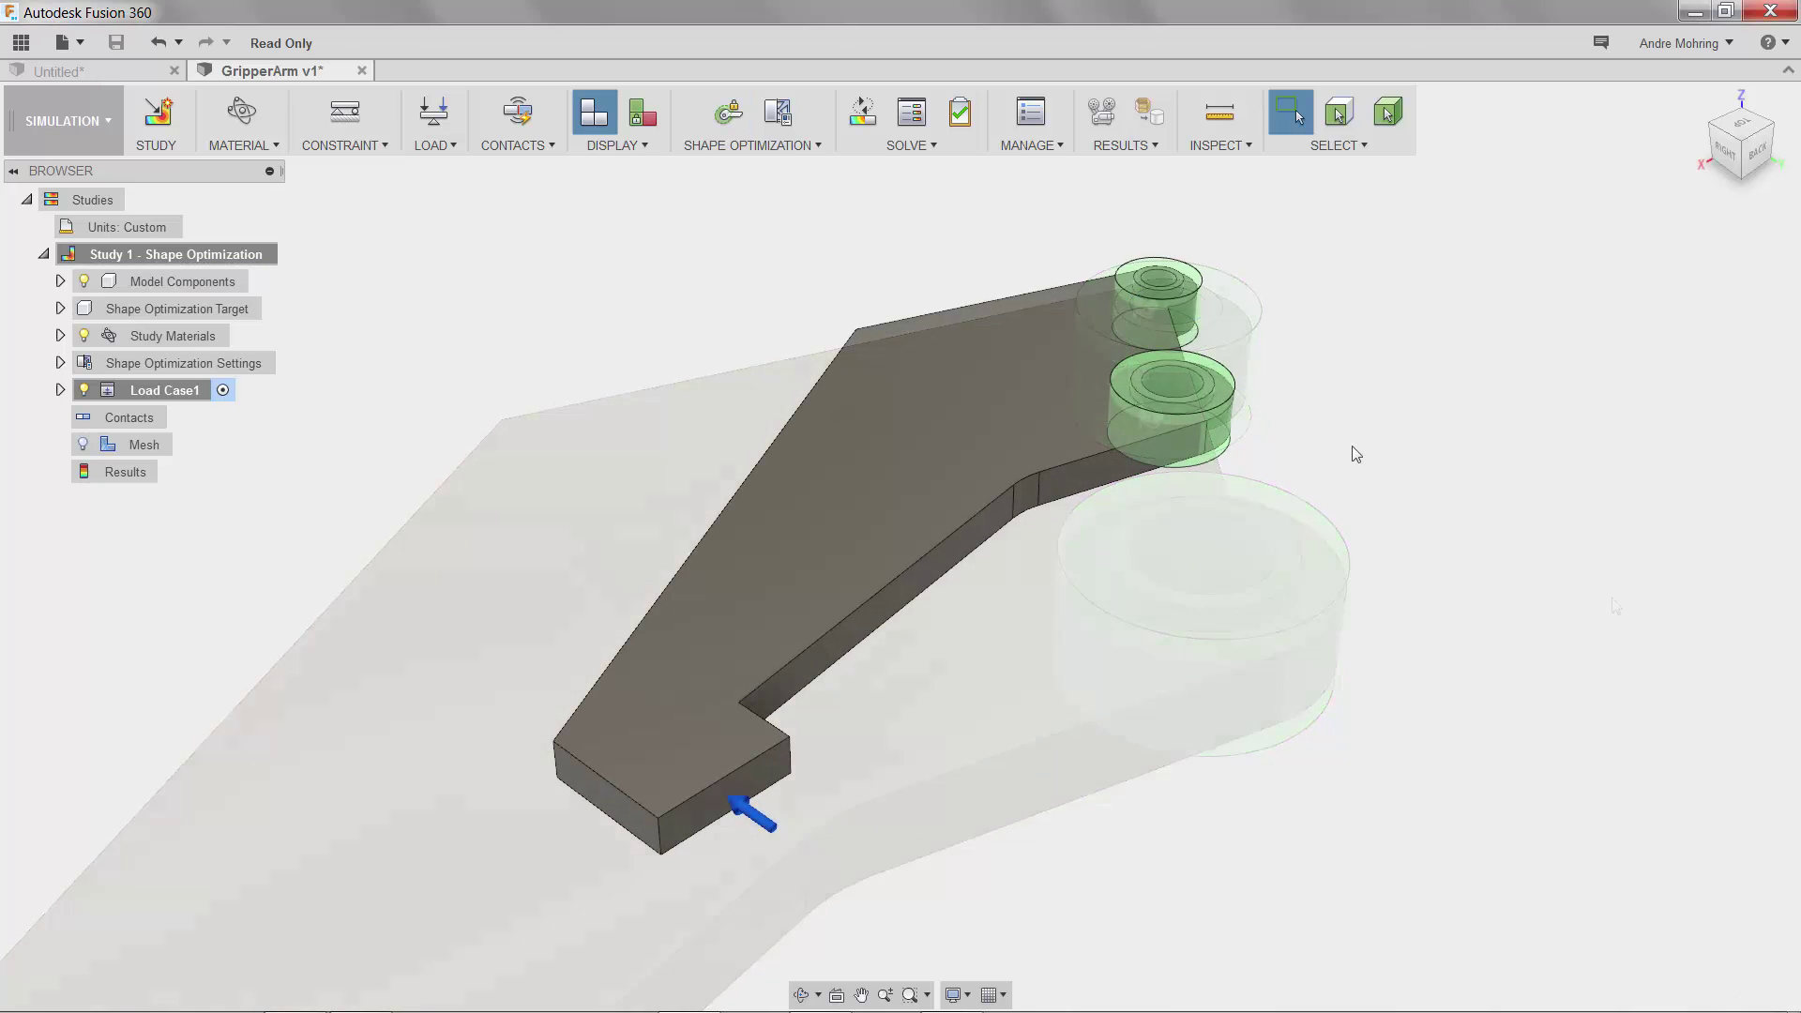
{"action": "scroll", "coordinate": [1356, 453], "scroll_direction": "down", "scroll_amount": 2}
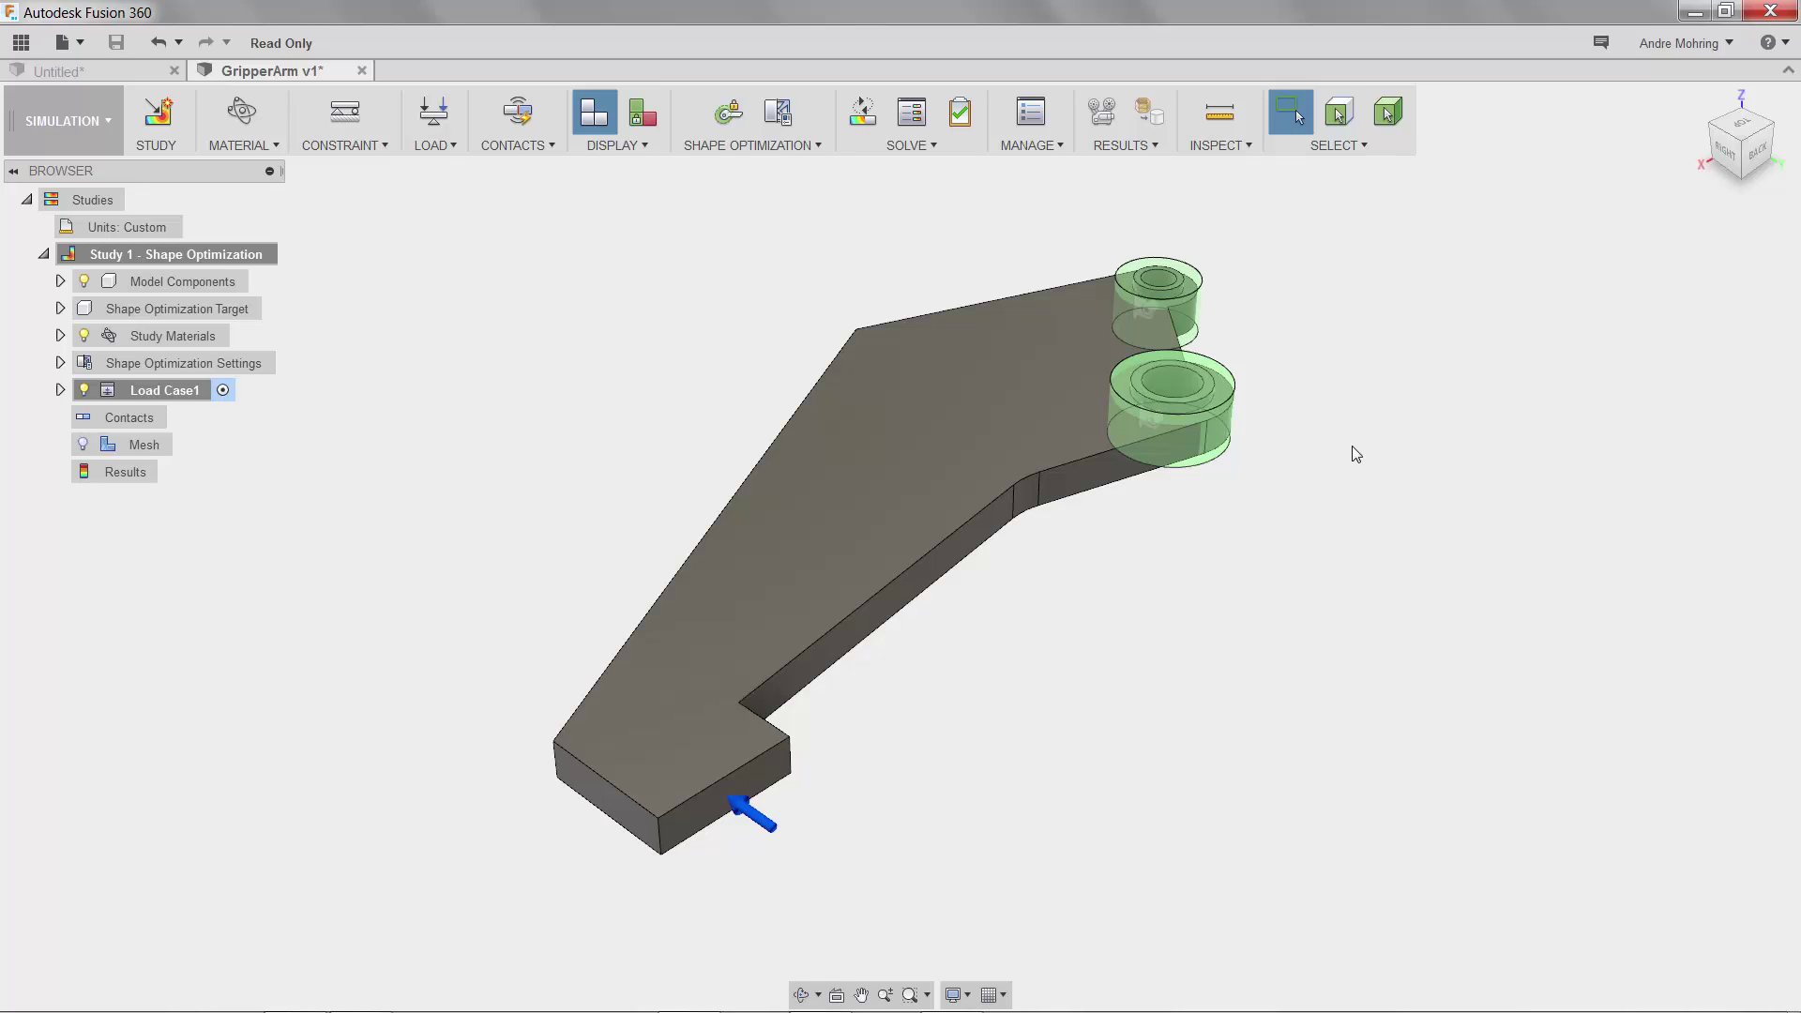
{"action": "left_click", "coordinate": [791, 147]}
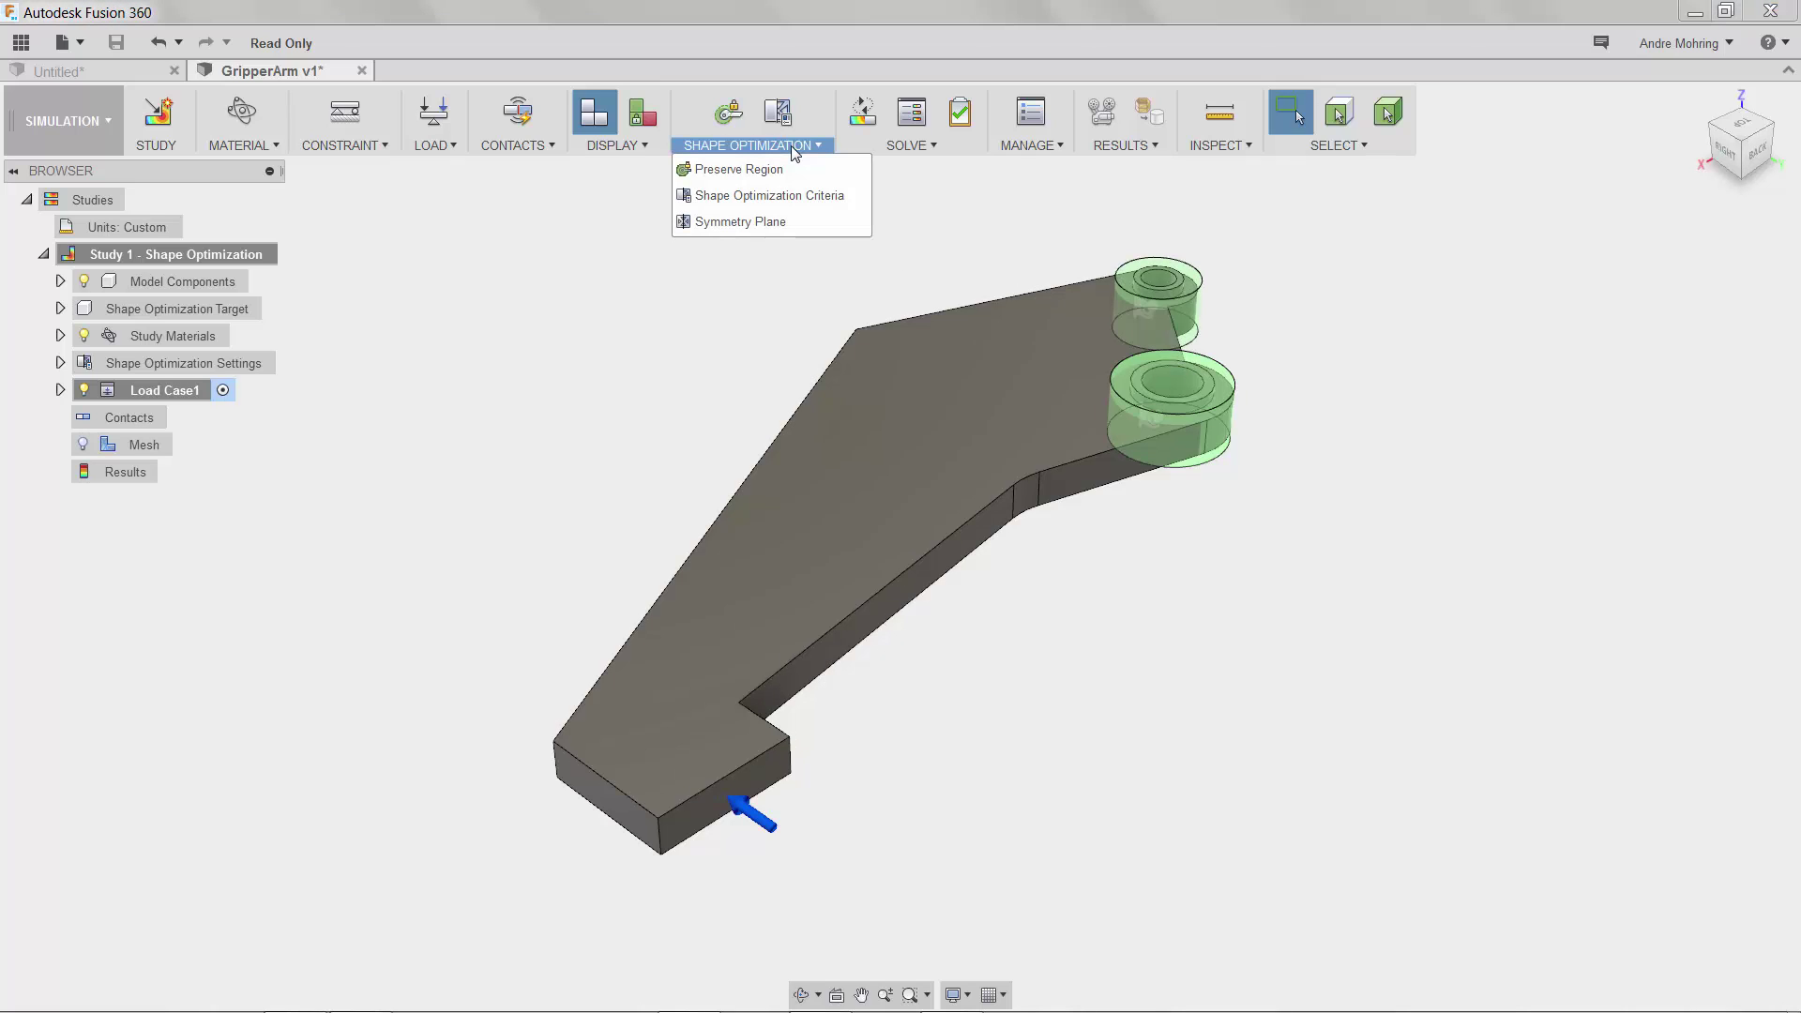
Step: Create a symmetry plane from the arm's top face, running through its mid-thickness
{"action": "left_click", "coordinate": [778, 221]}
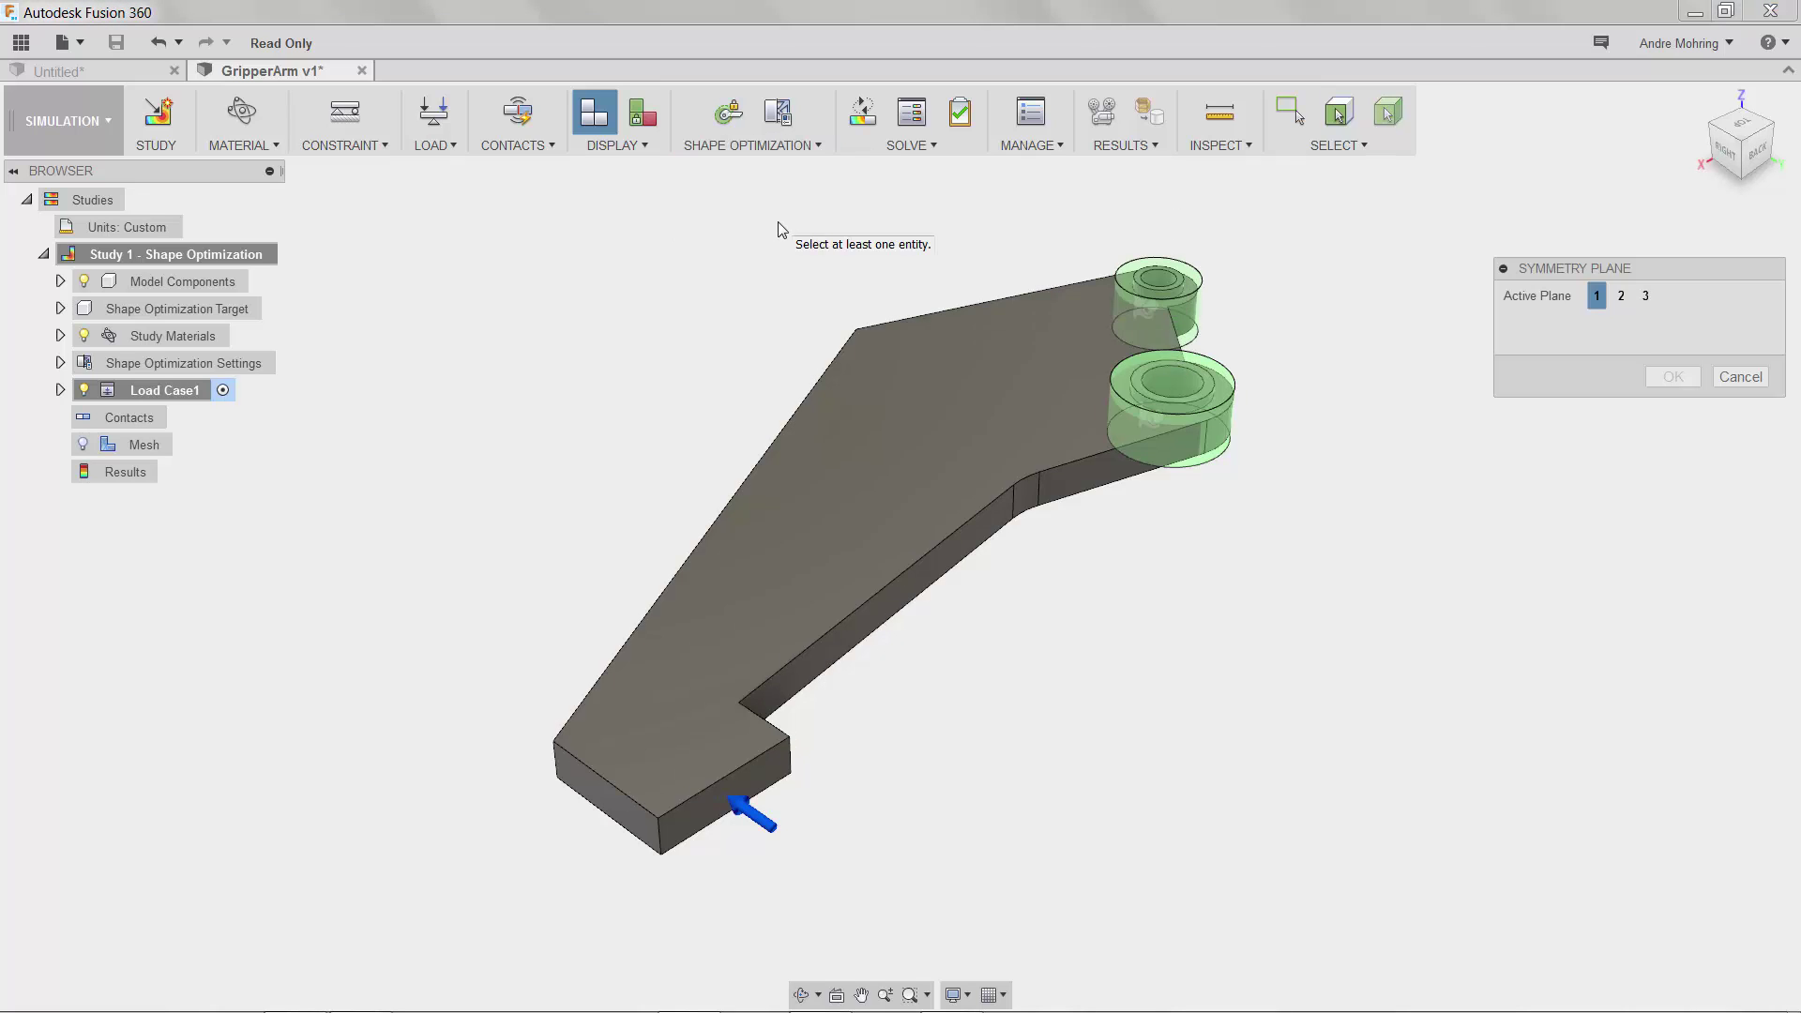
{"action": "left_click", "coordinate": [868, 434]}
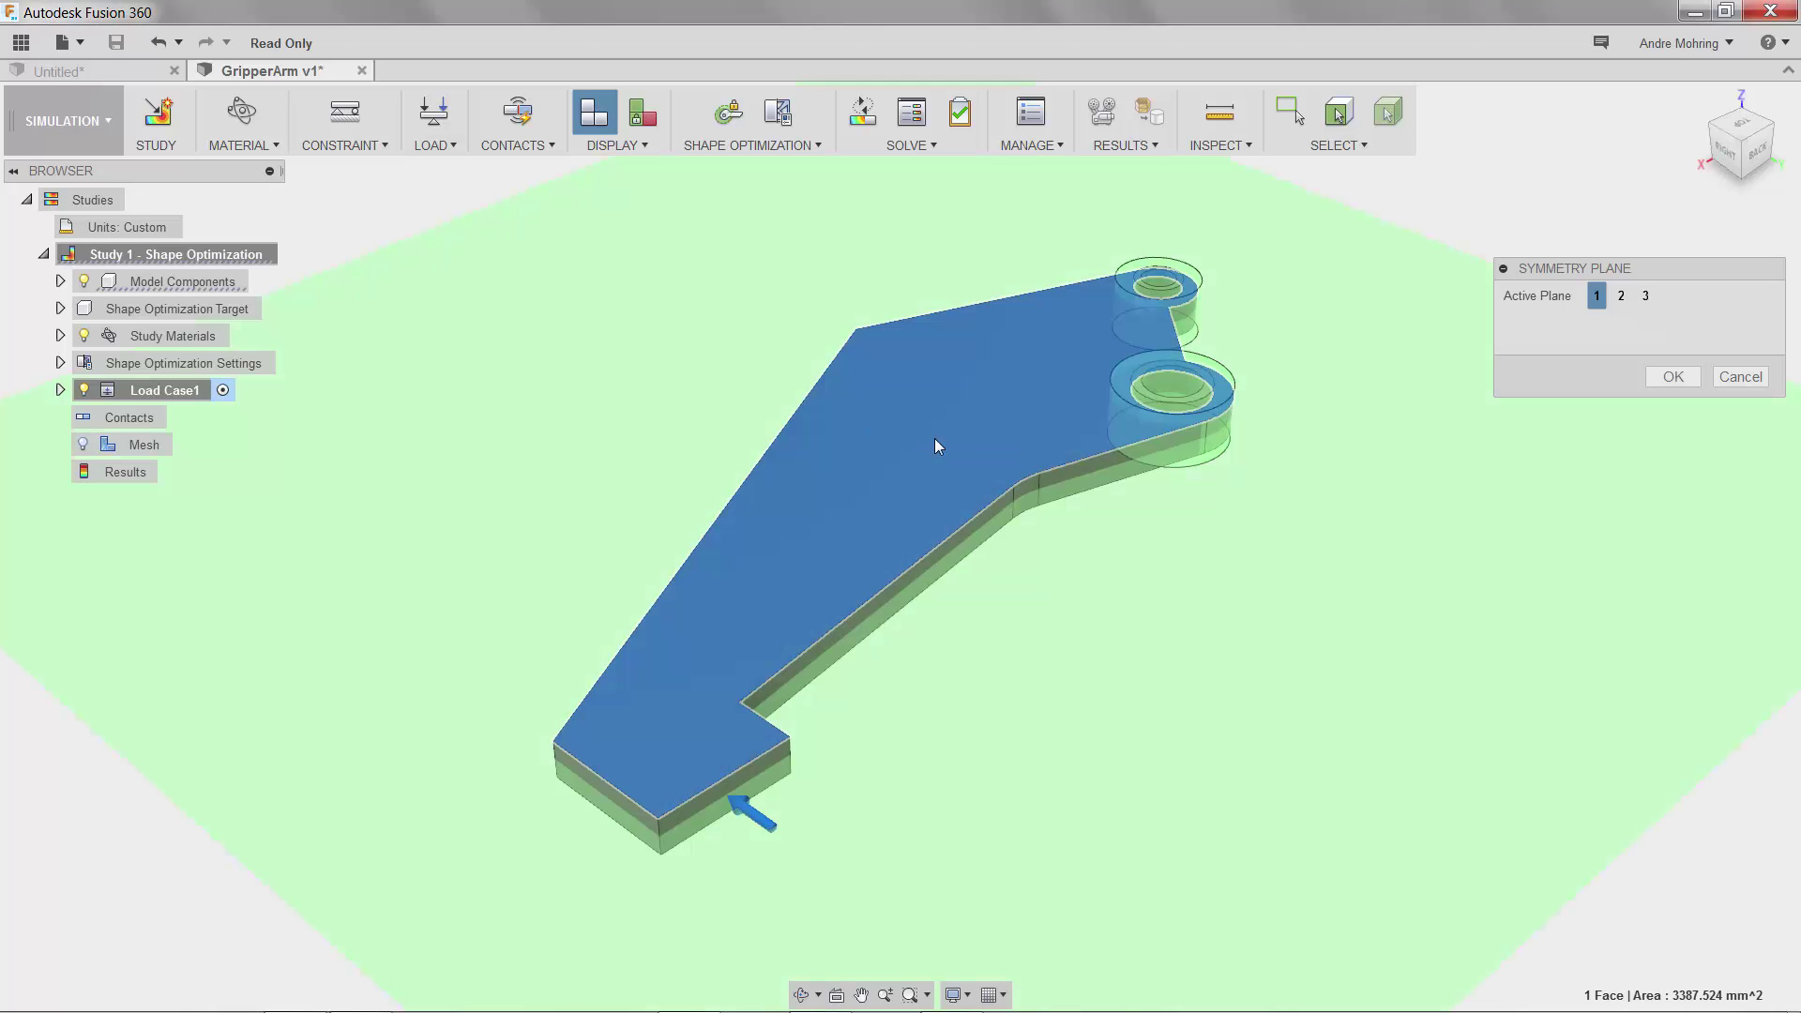
{"action": "left_click", "coordinate": [1665, 377]}
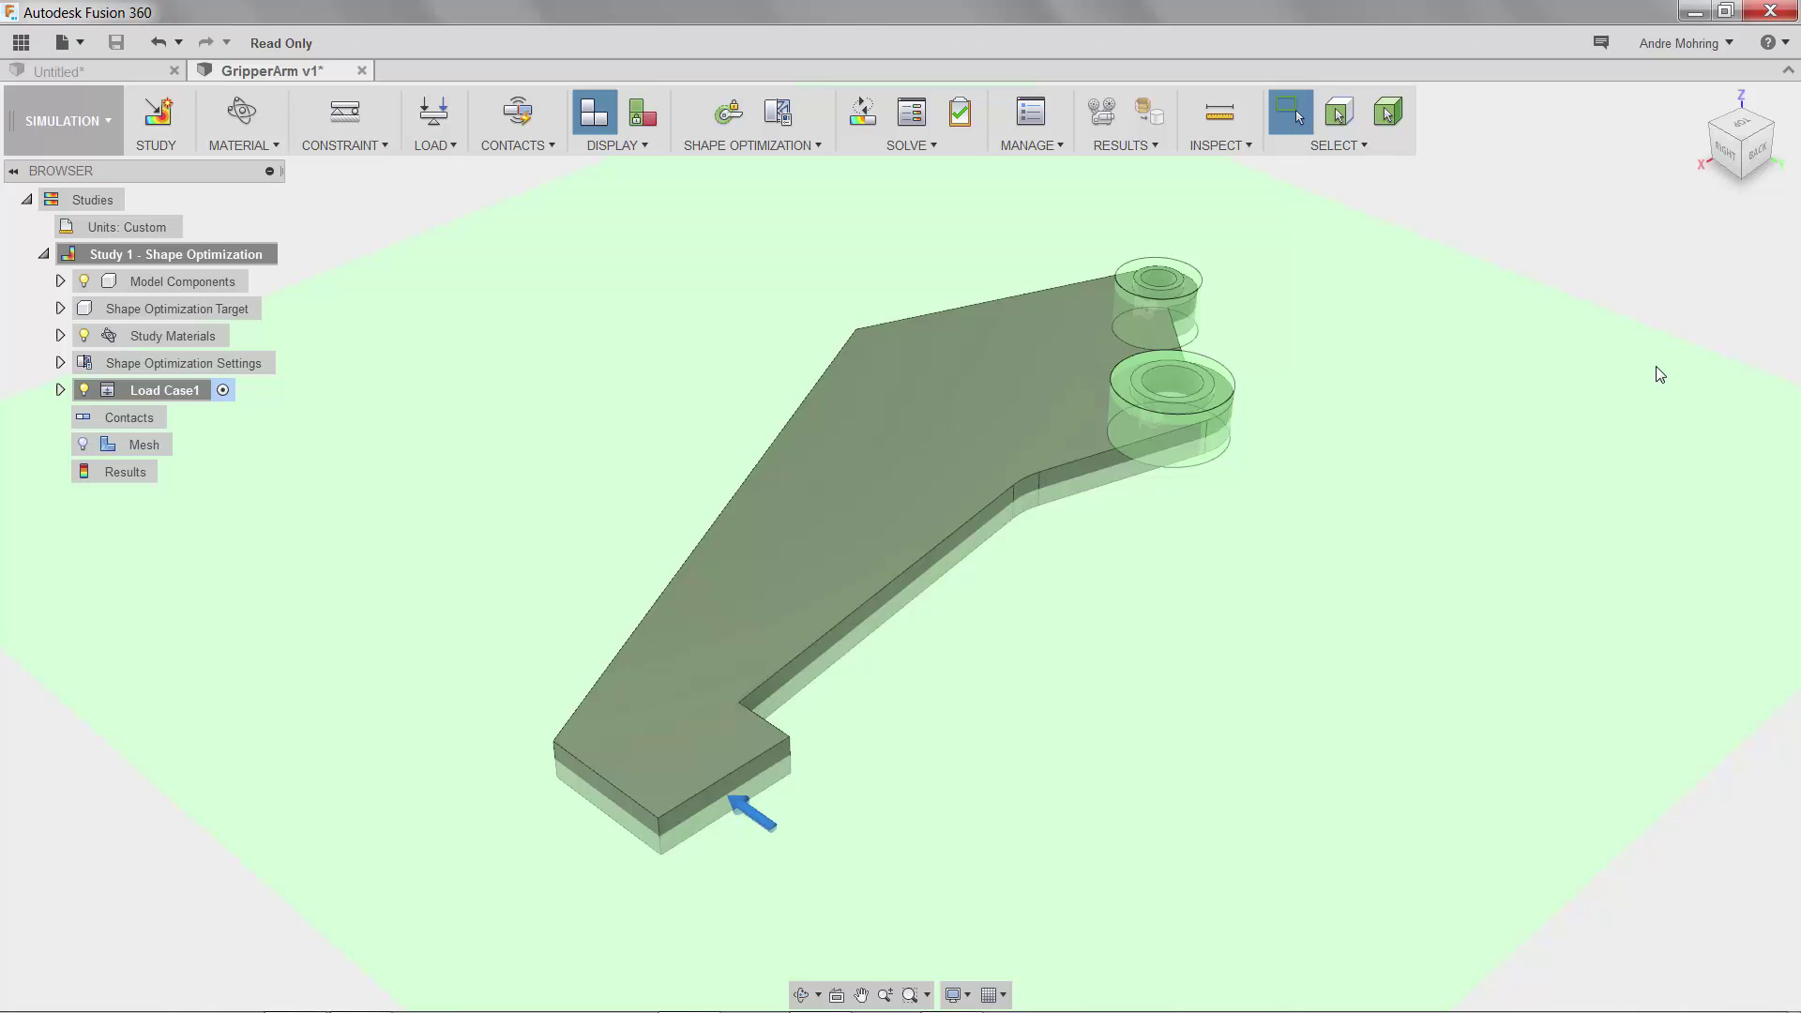
Step: Set the model-based mesh size to 1% and accept the memory warning
{"action": "left_click", "coordinate": [1046, 114]}
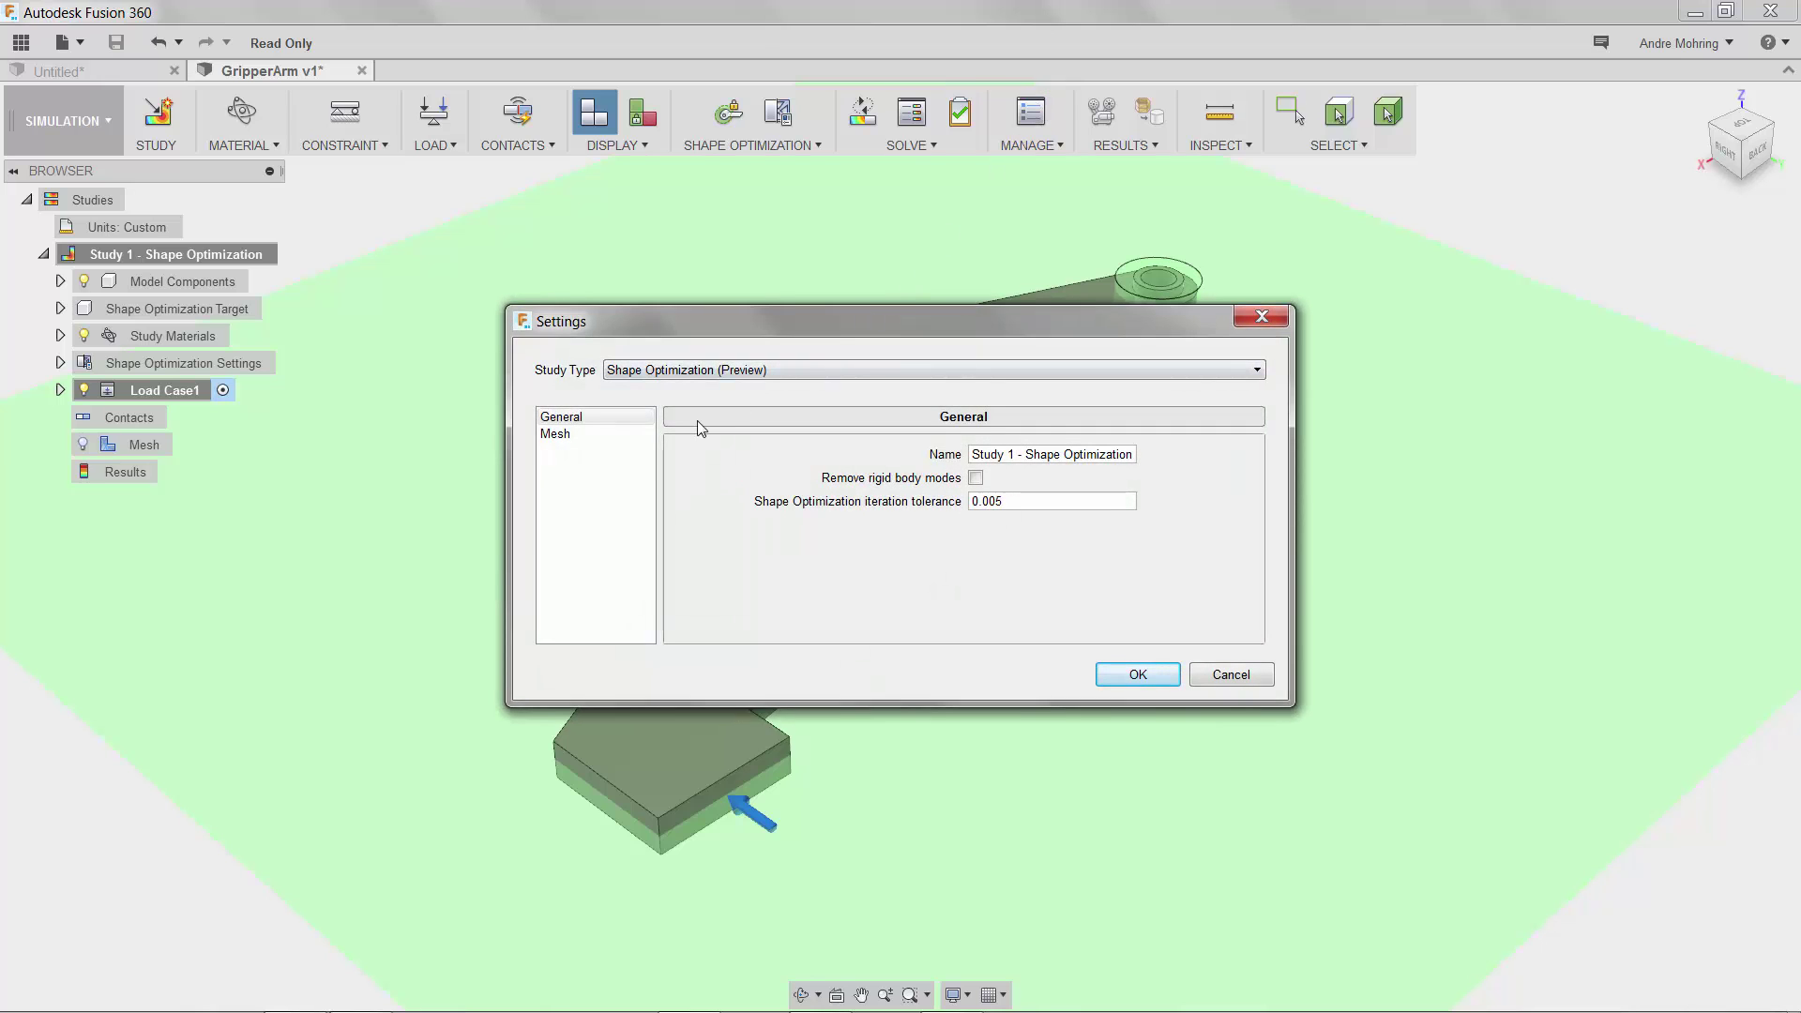
{"action": "left_click", "coordinate": [555, 433]}
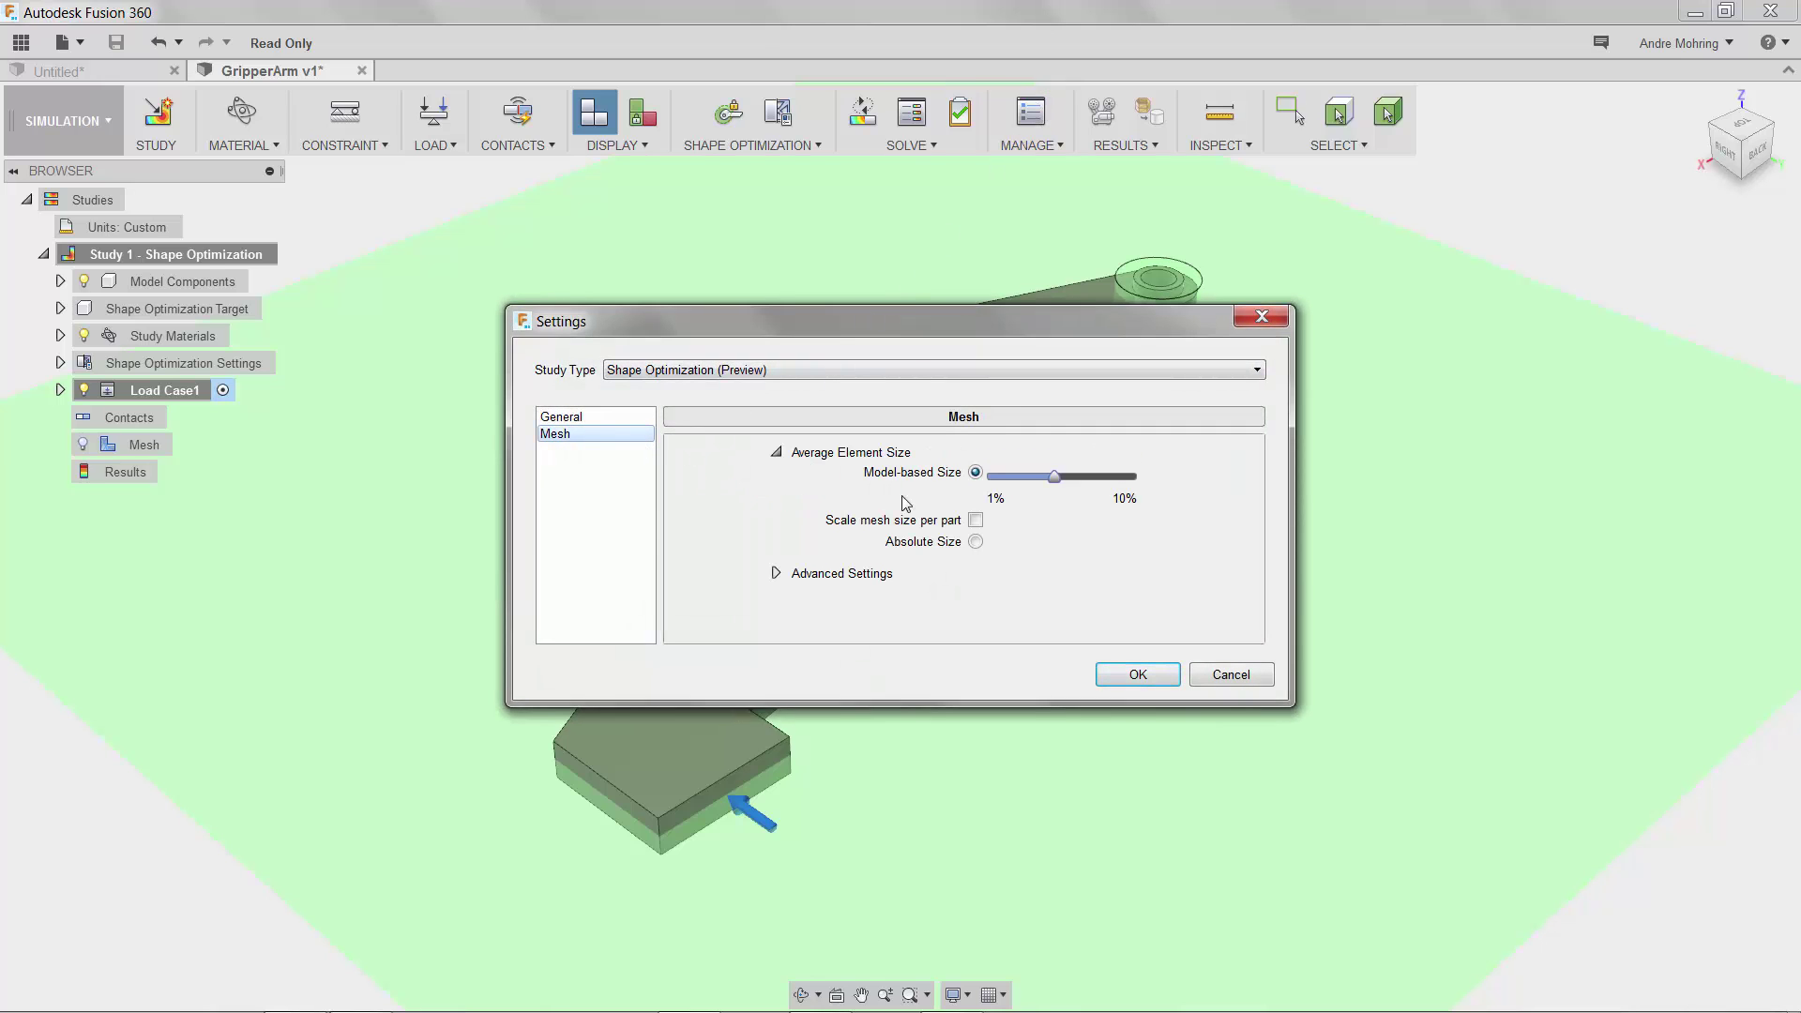
{"action": "left_click_drag", "start_coordinate": [1054, 477], "coordinate": [1007, 504]}
{"action": "left_click", "coordinate": [1116, 675]}
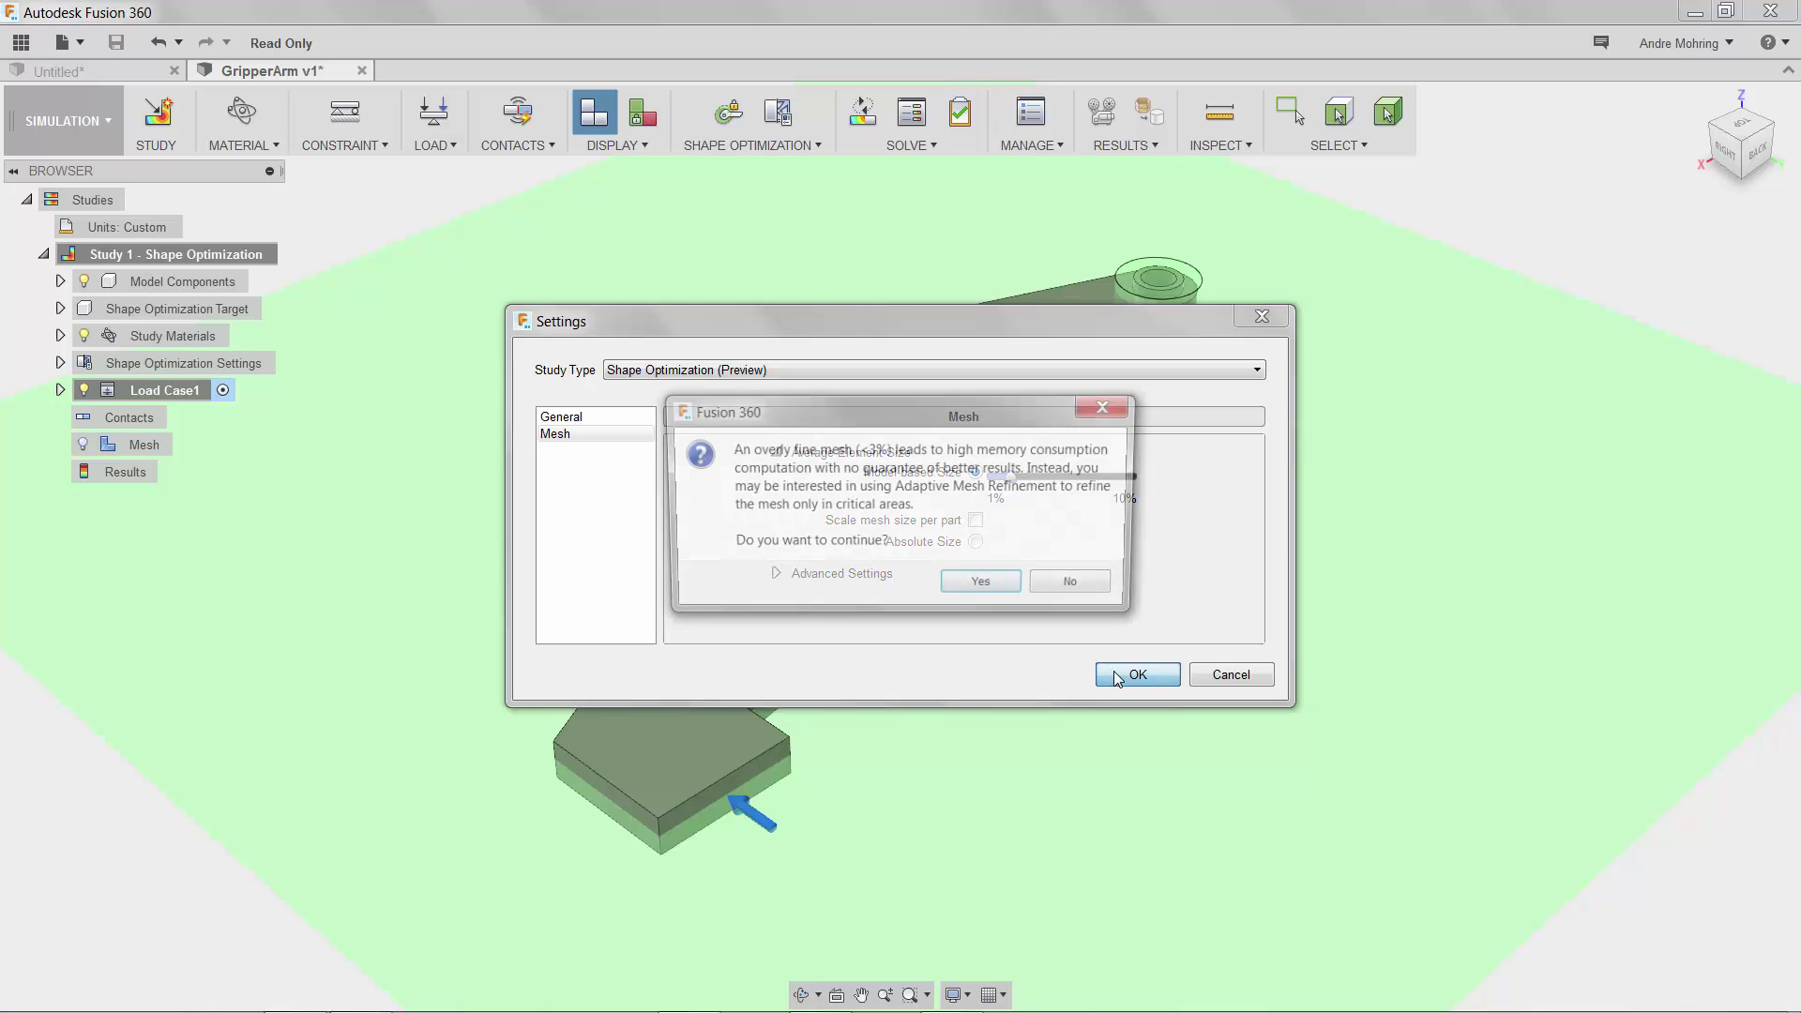
{"action": "left_click", "coordinate": [1025, 589]}
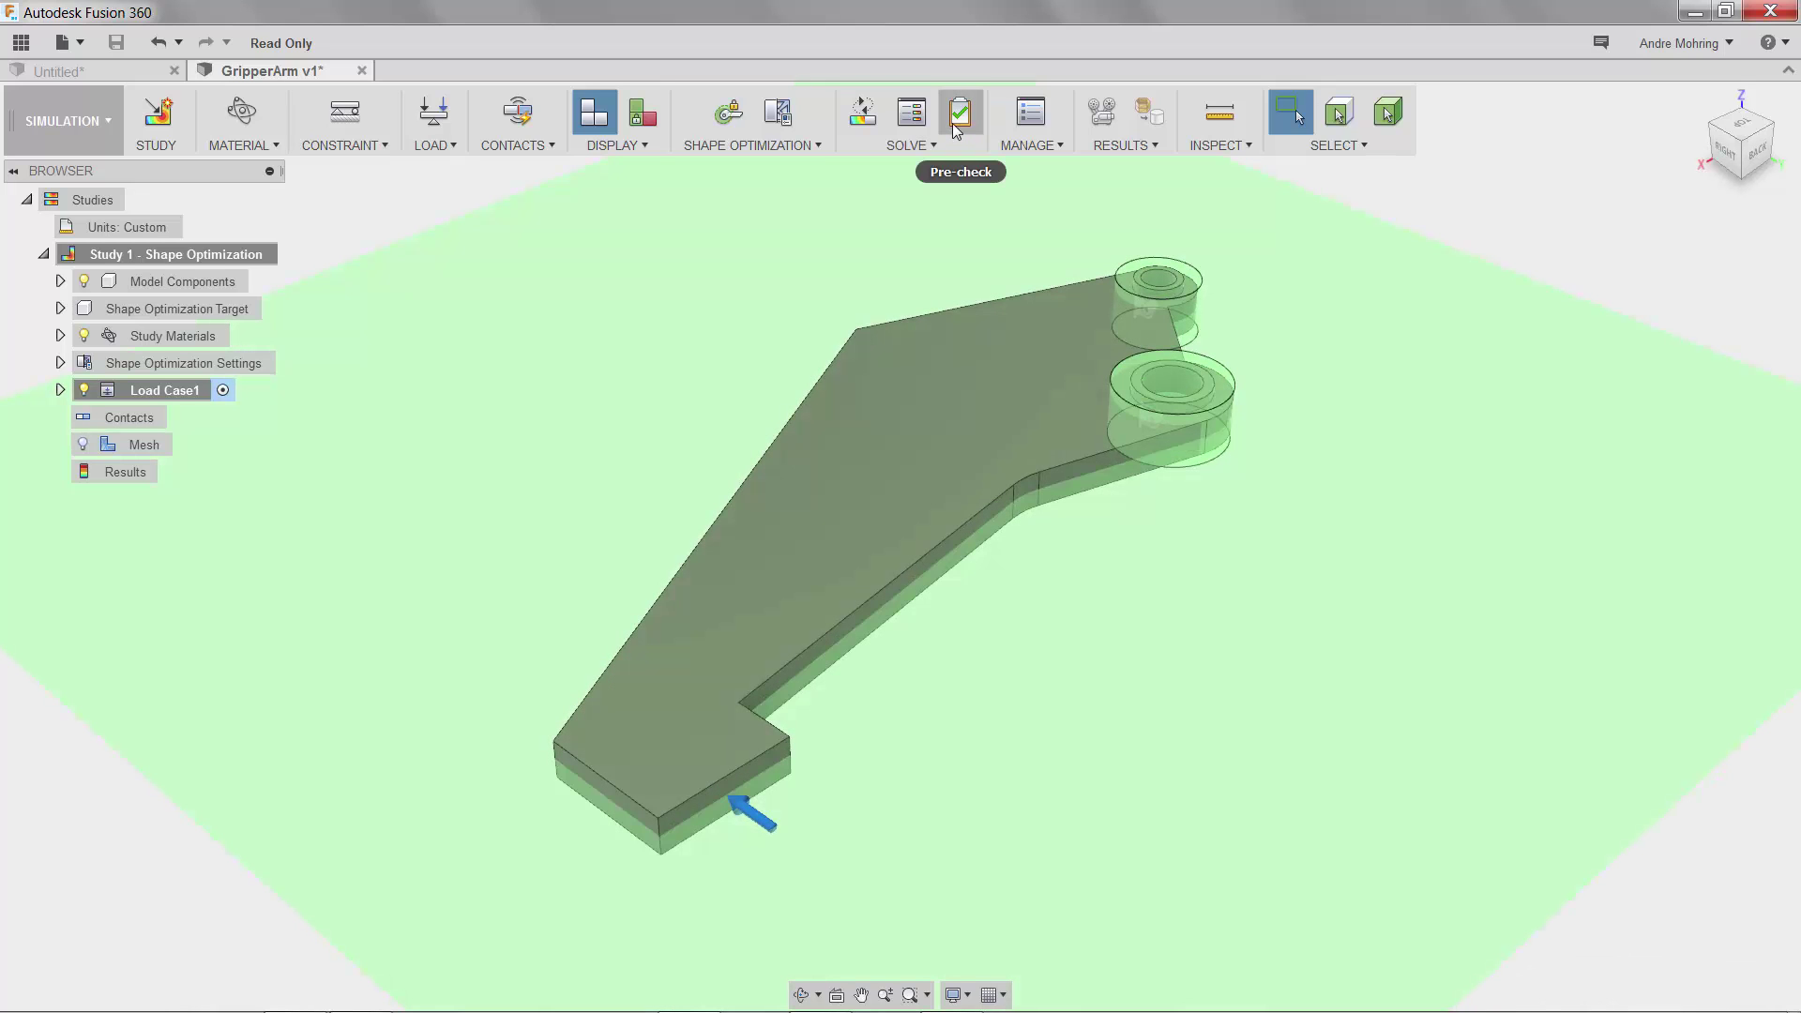
Step: Solve the study on the cloud and view Load Path Criticality at 30.80% mass ratio
{"action": "left_click", "coordinate": [865, 113]}
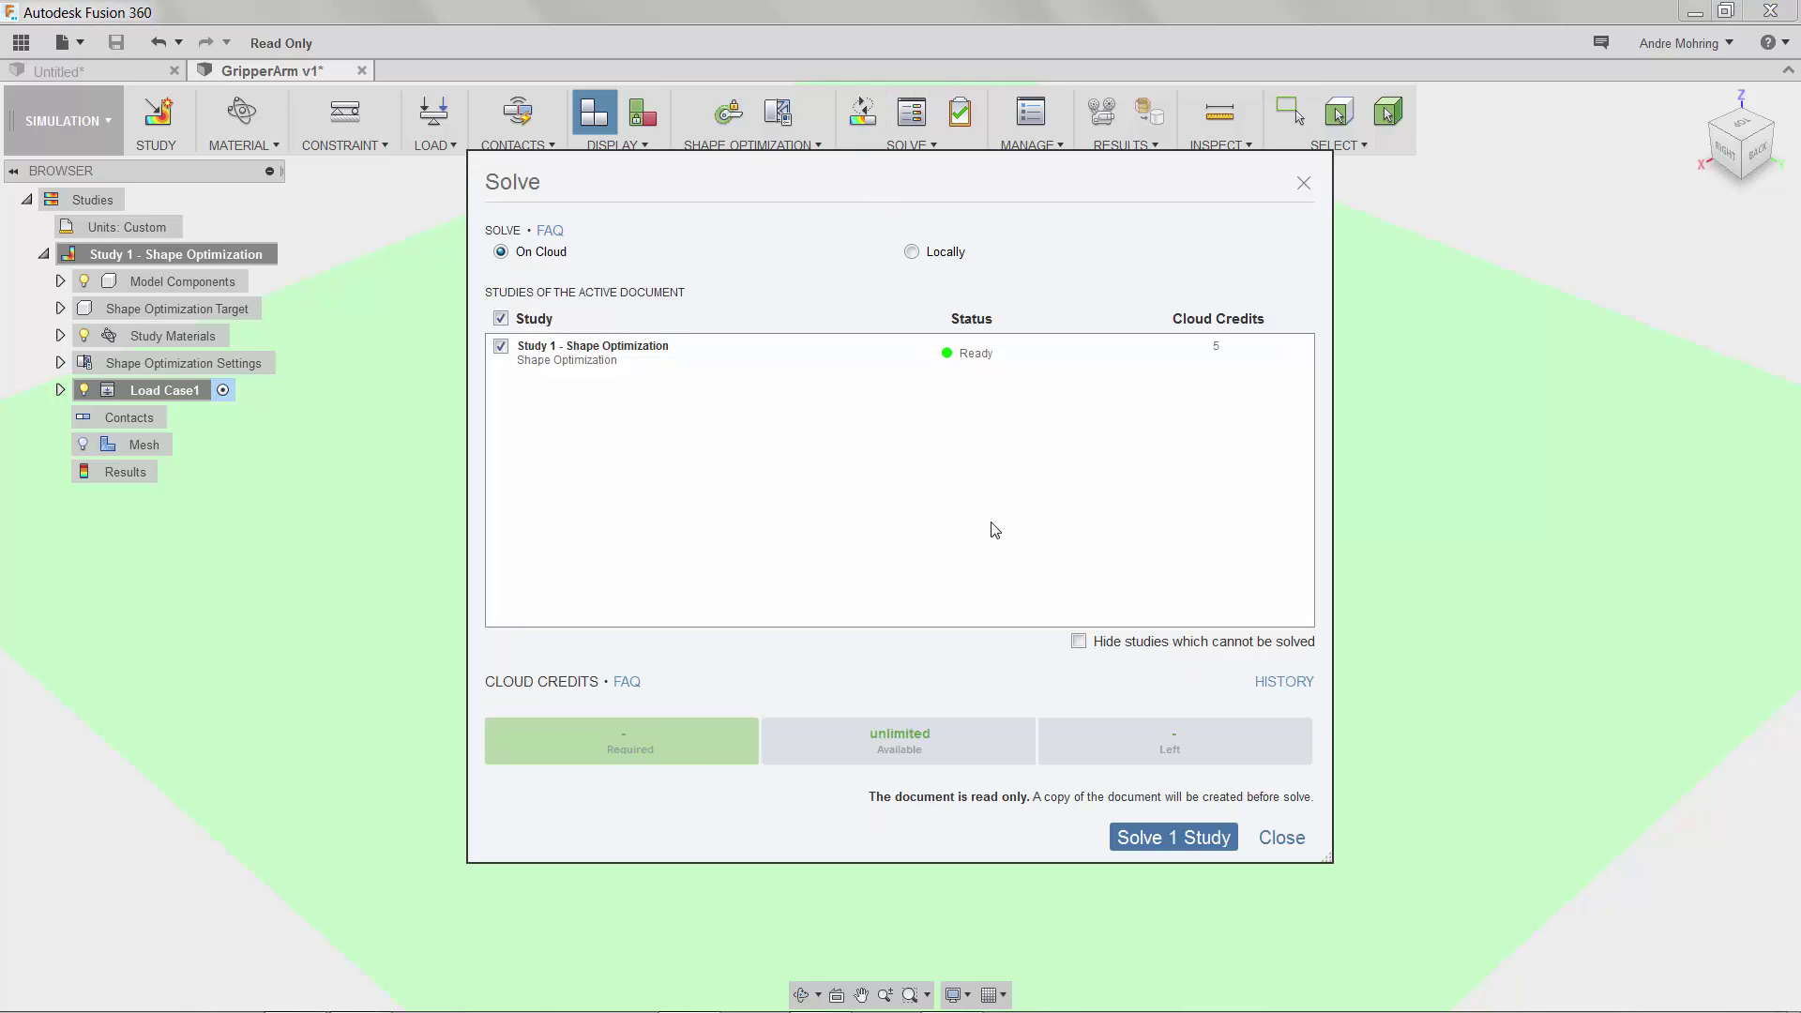
{"action": "left_click", "coordinate": [1159, 841]}
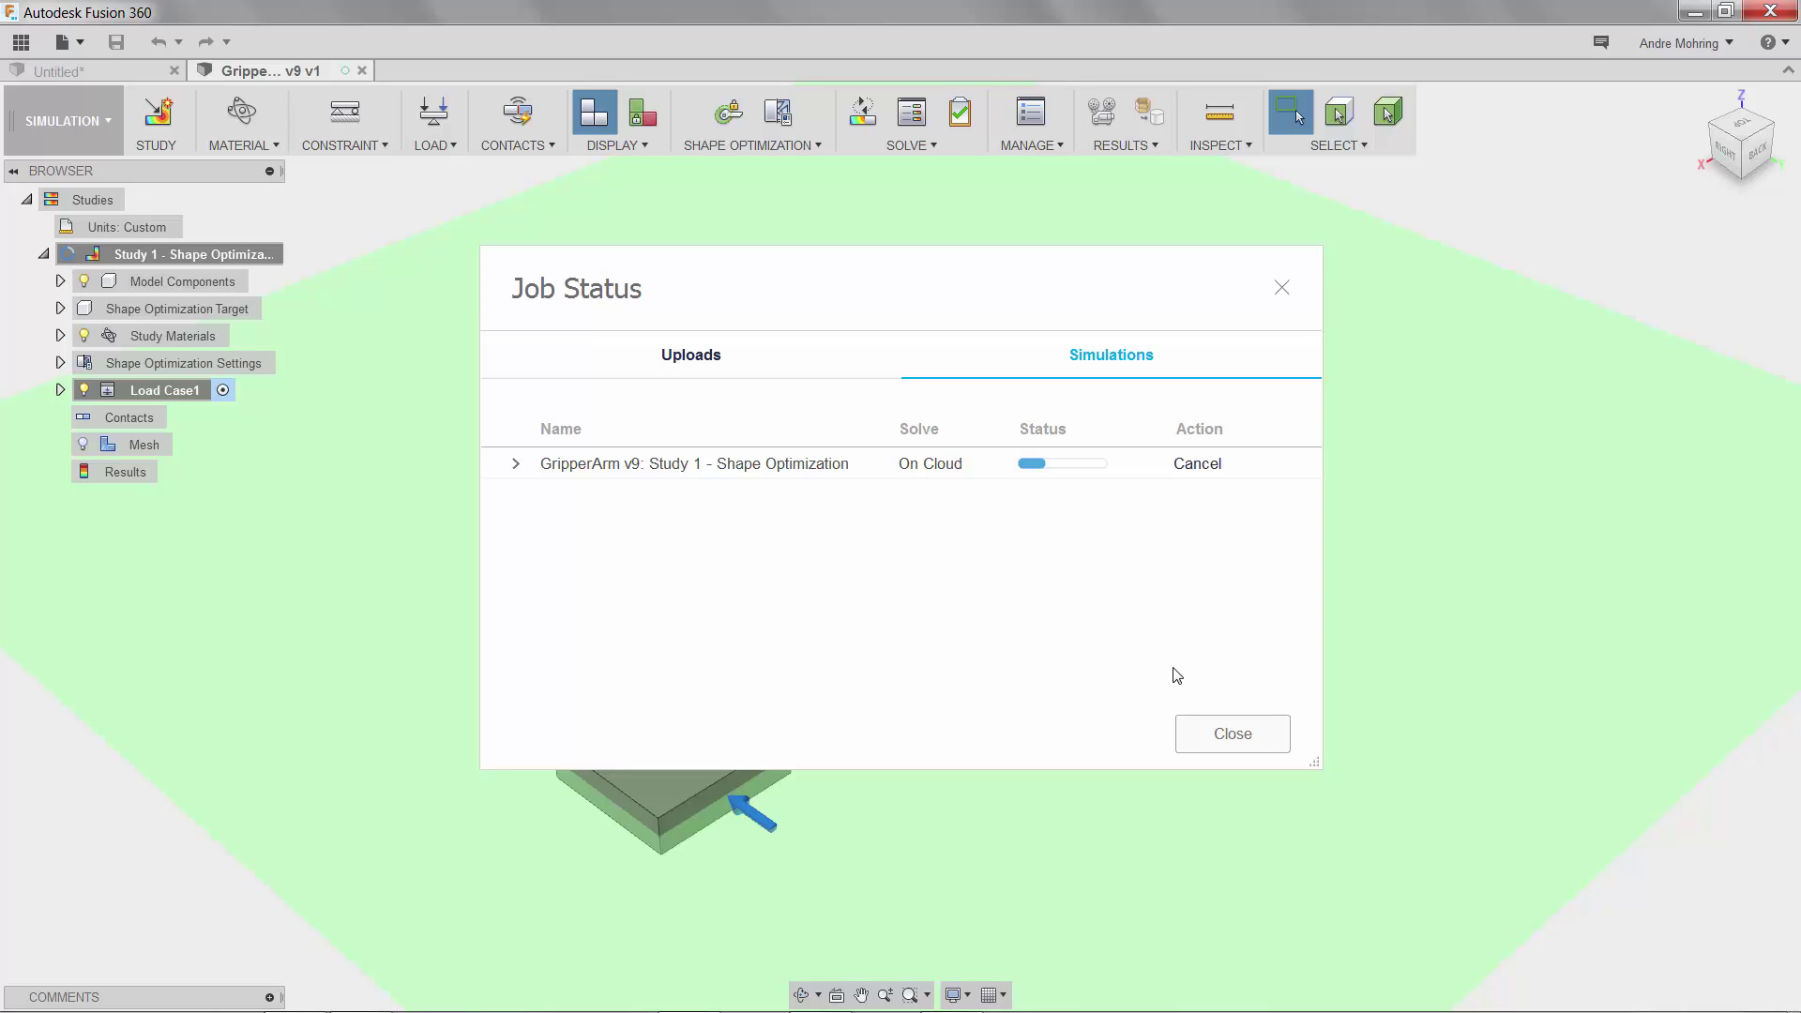
{"action": "left_click", "coordinate": [1250, 745]}
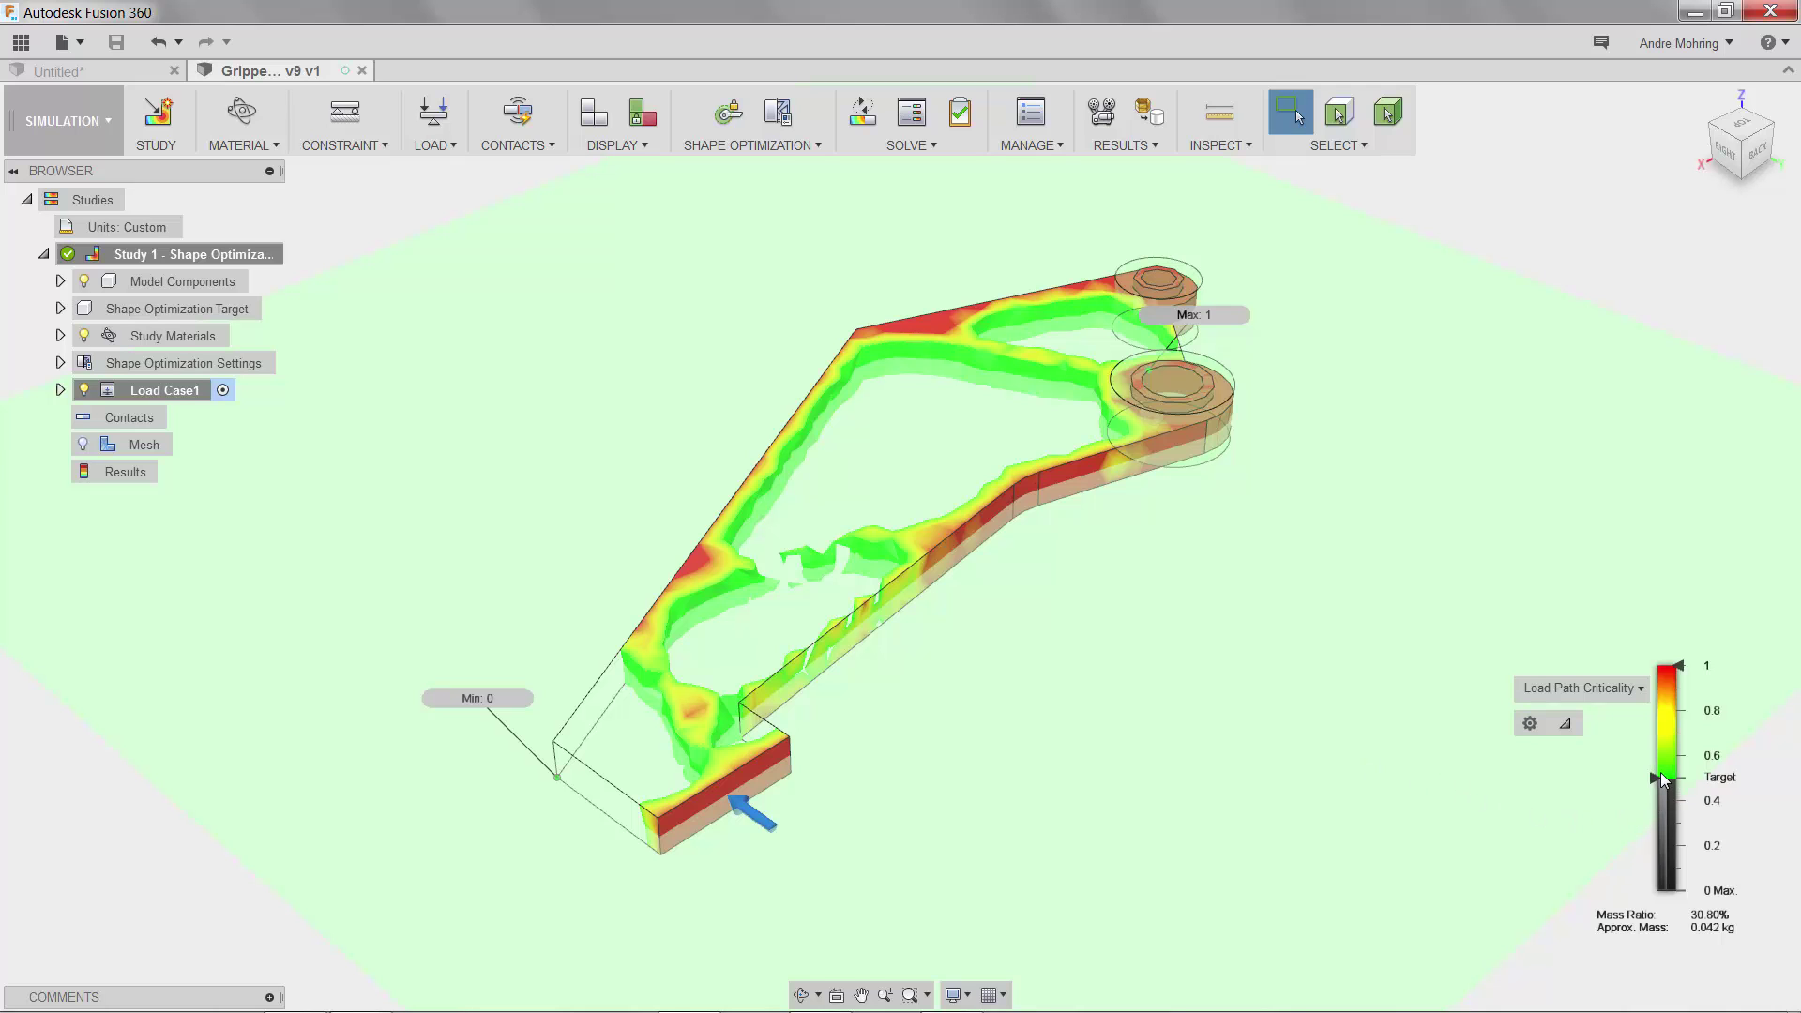
Step: Set the target mass ratio to about 50% and promote the shape as a mesh body
{"action": "mouse_move", "coordinate": [1661, 778]}
{"action": "left_mouse_down"}
{"action": "mouse_move", "coordinate": [1661, 913]}
{"action": "mouse_move", "coordinate": [1662, 702]}
{"action": "mouse_move", "coordinate": [1662, 874]}
{"action": "left_mouse_up"}
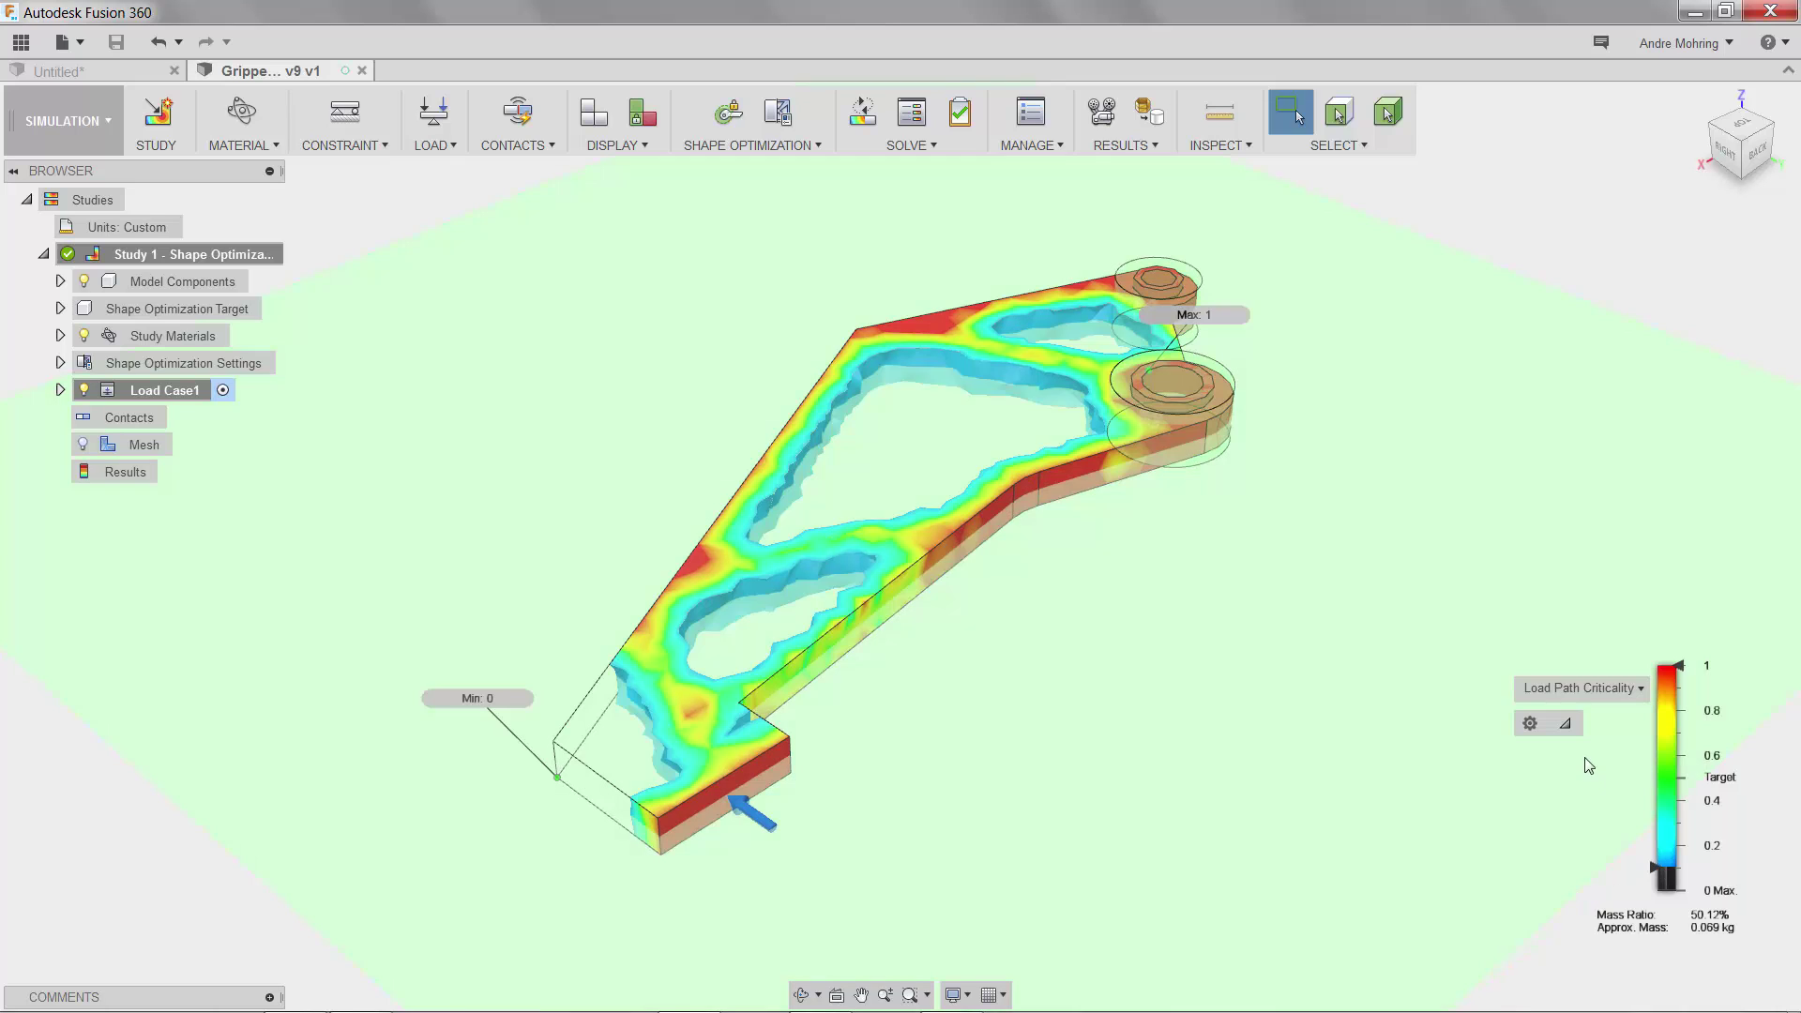
{"action": "left_click", "coordinate": [1141, 147]}
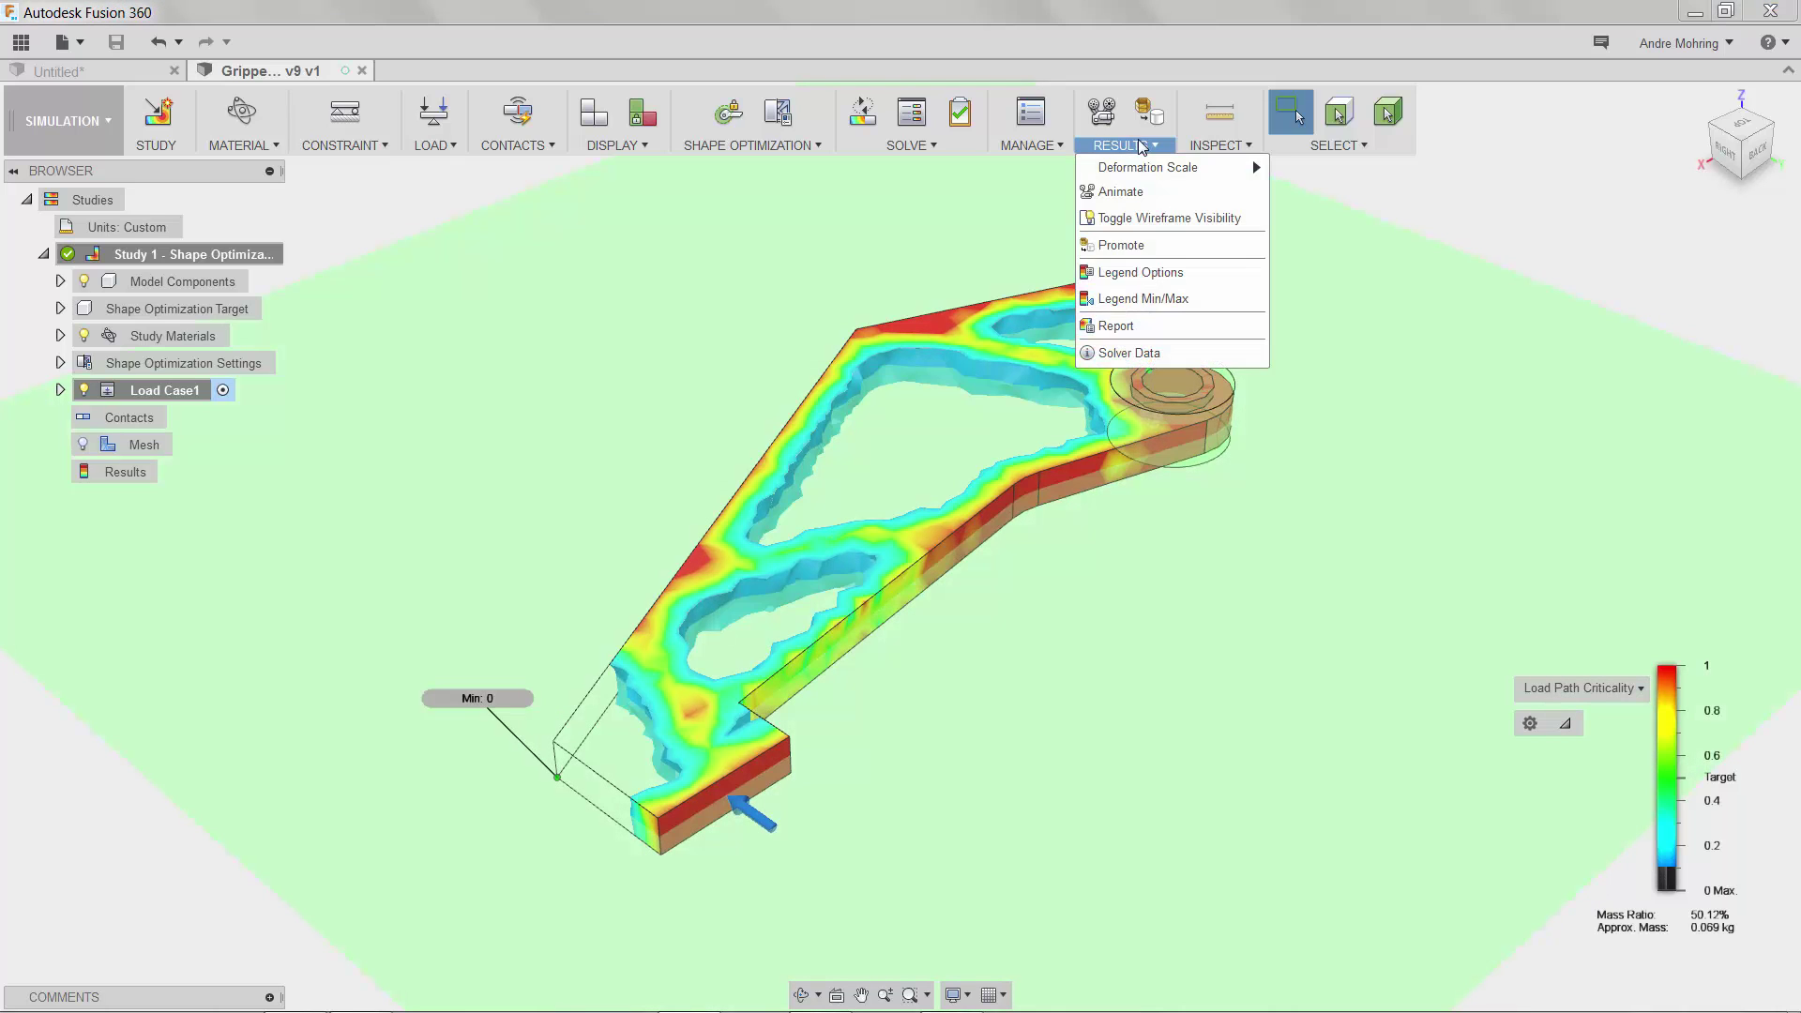
{"action": "left_click", "coordinate": [1125, 245]}
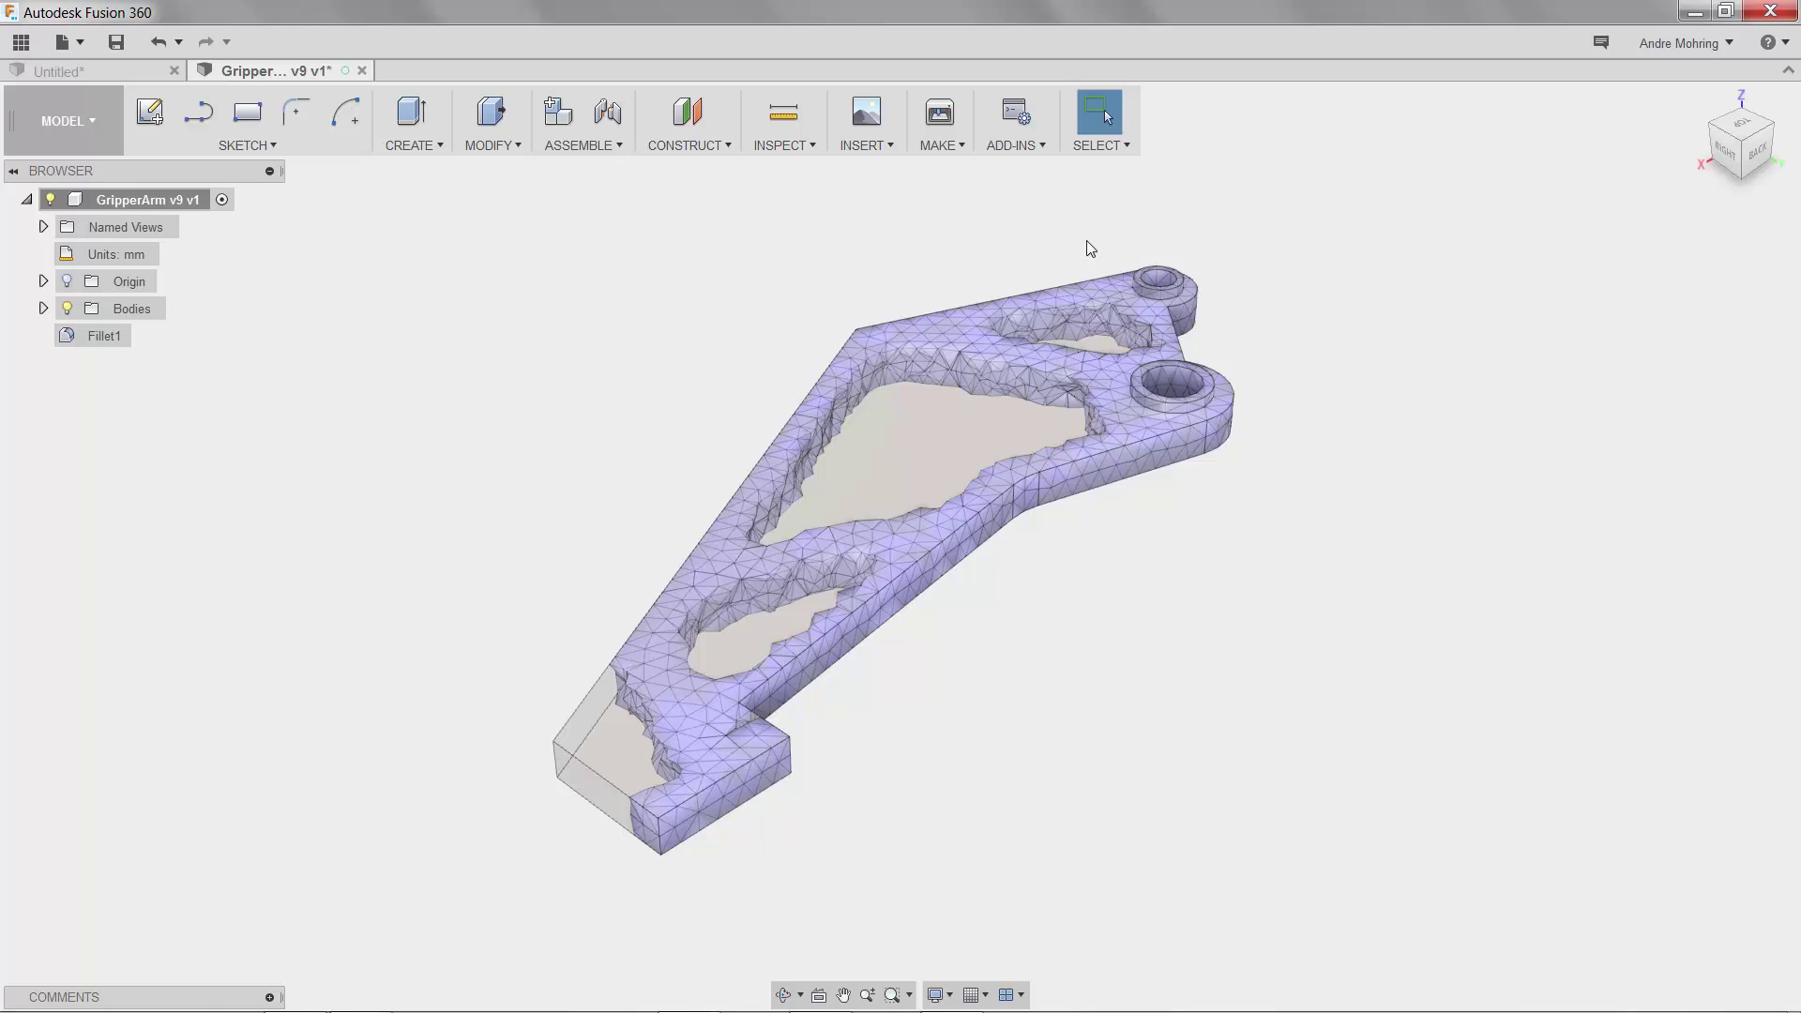
Step: On the arm's top face, sketch the closed large pocket outline and begin the right pocket
{"action": "left_click", "coordinate": [199, 112]}
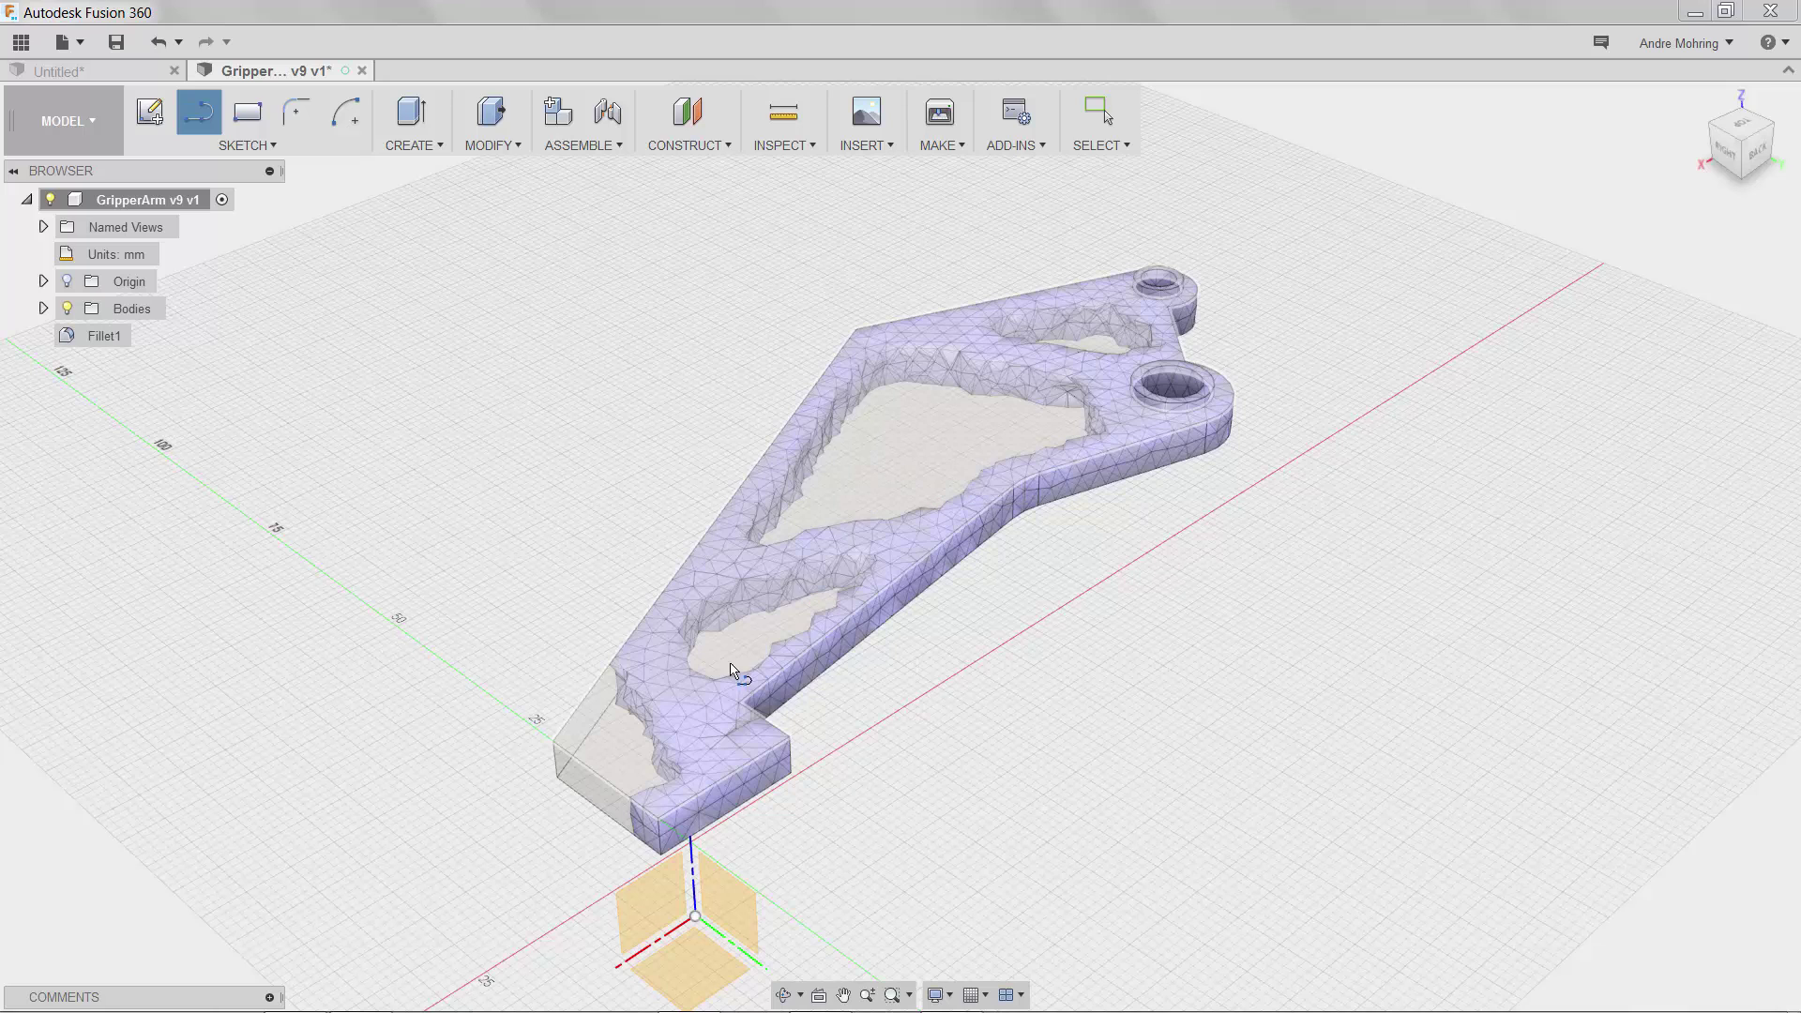
{"action": "left_click", "coordinate": [694, 718]}
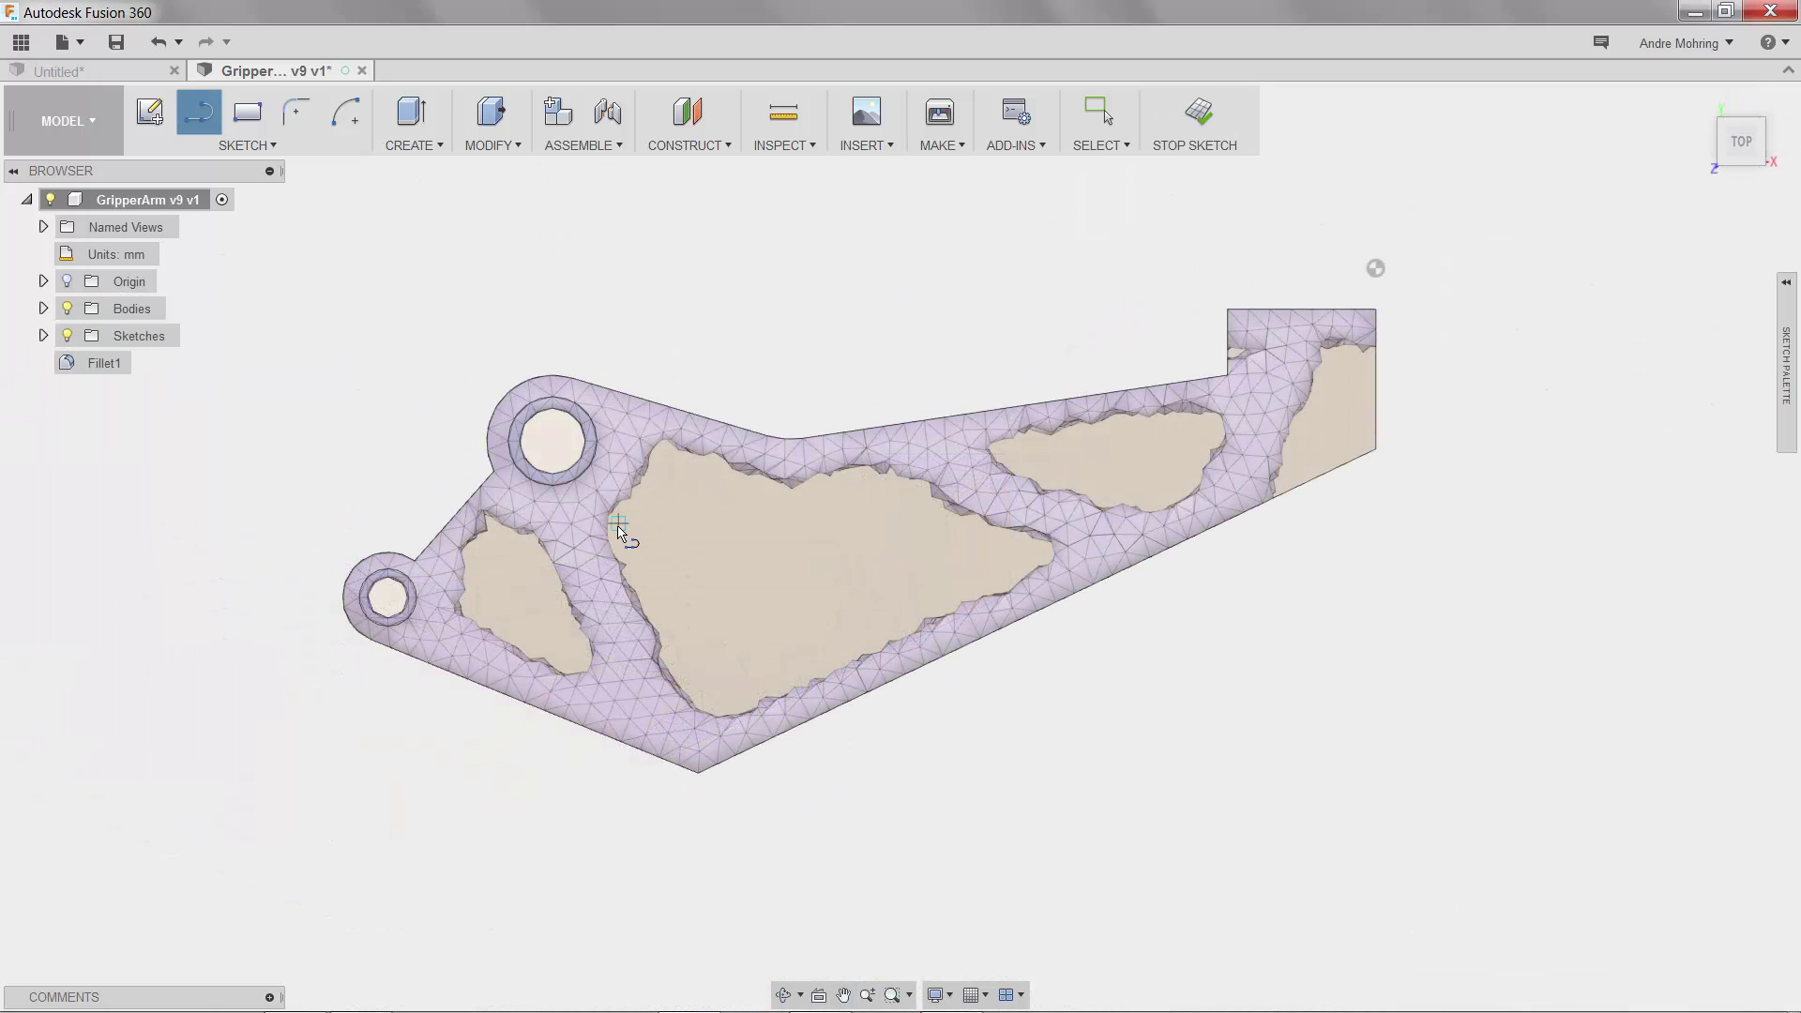
{"action": "left_click", "coordinate": [611, 531]}
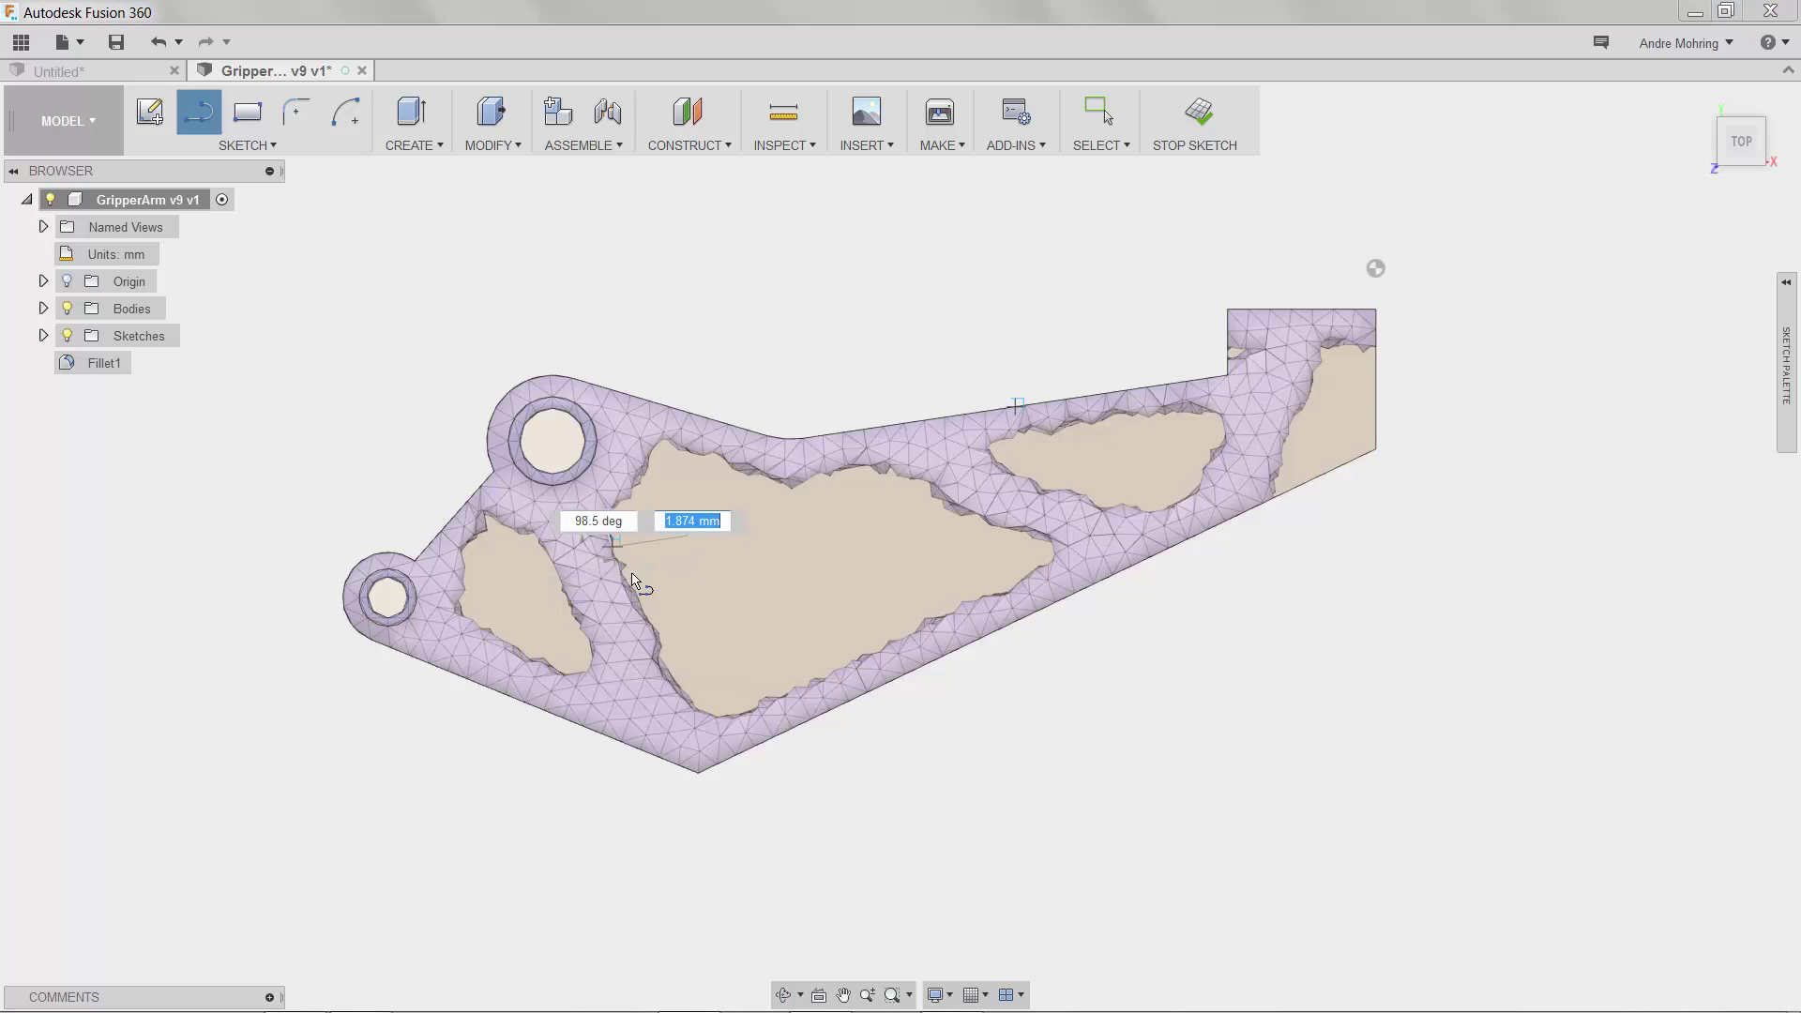
{"action": "left_click", "coordinate": [701, 712]}
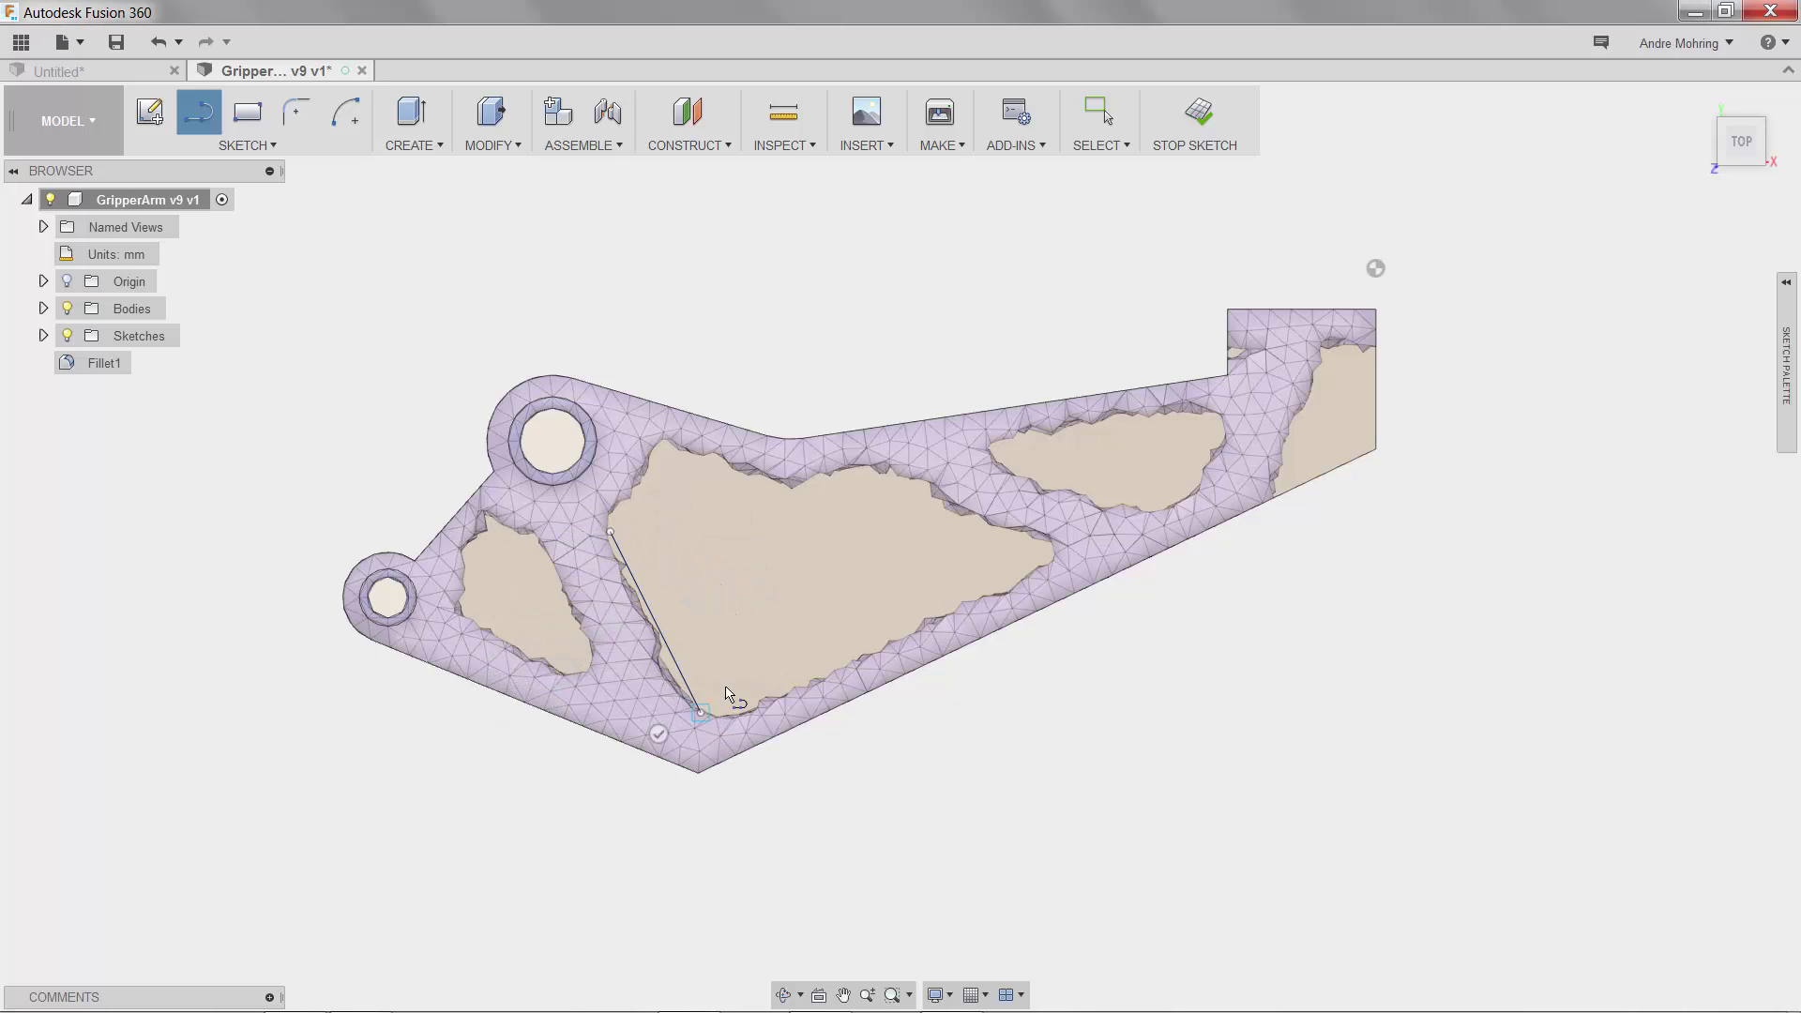
{"action": "left_click", "coordinate": [1055, 557]}
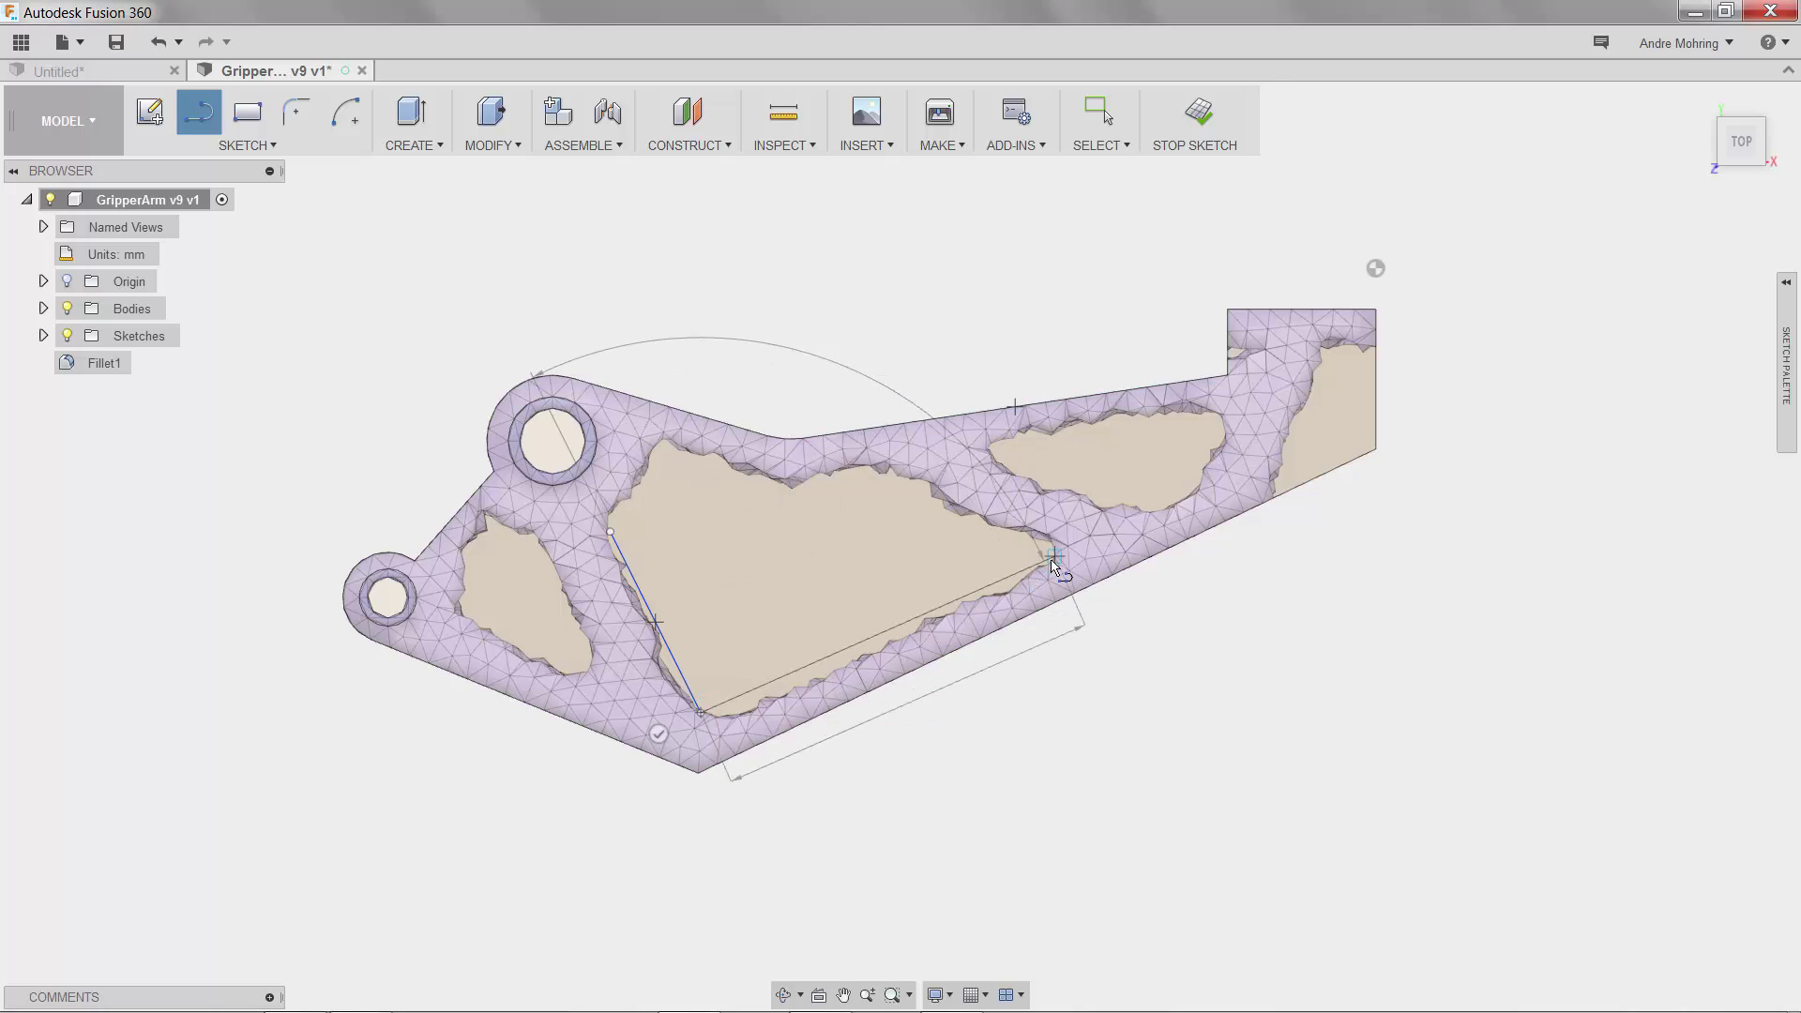
{"action": "left_click", "coordinate": [878, 471]}
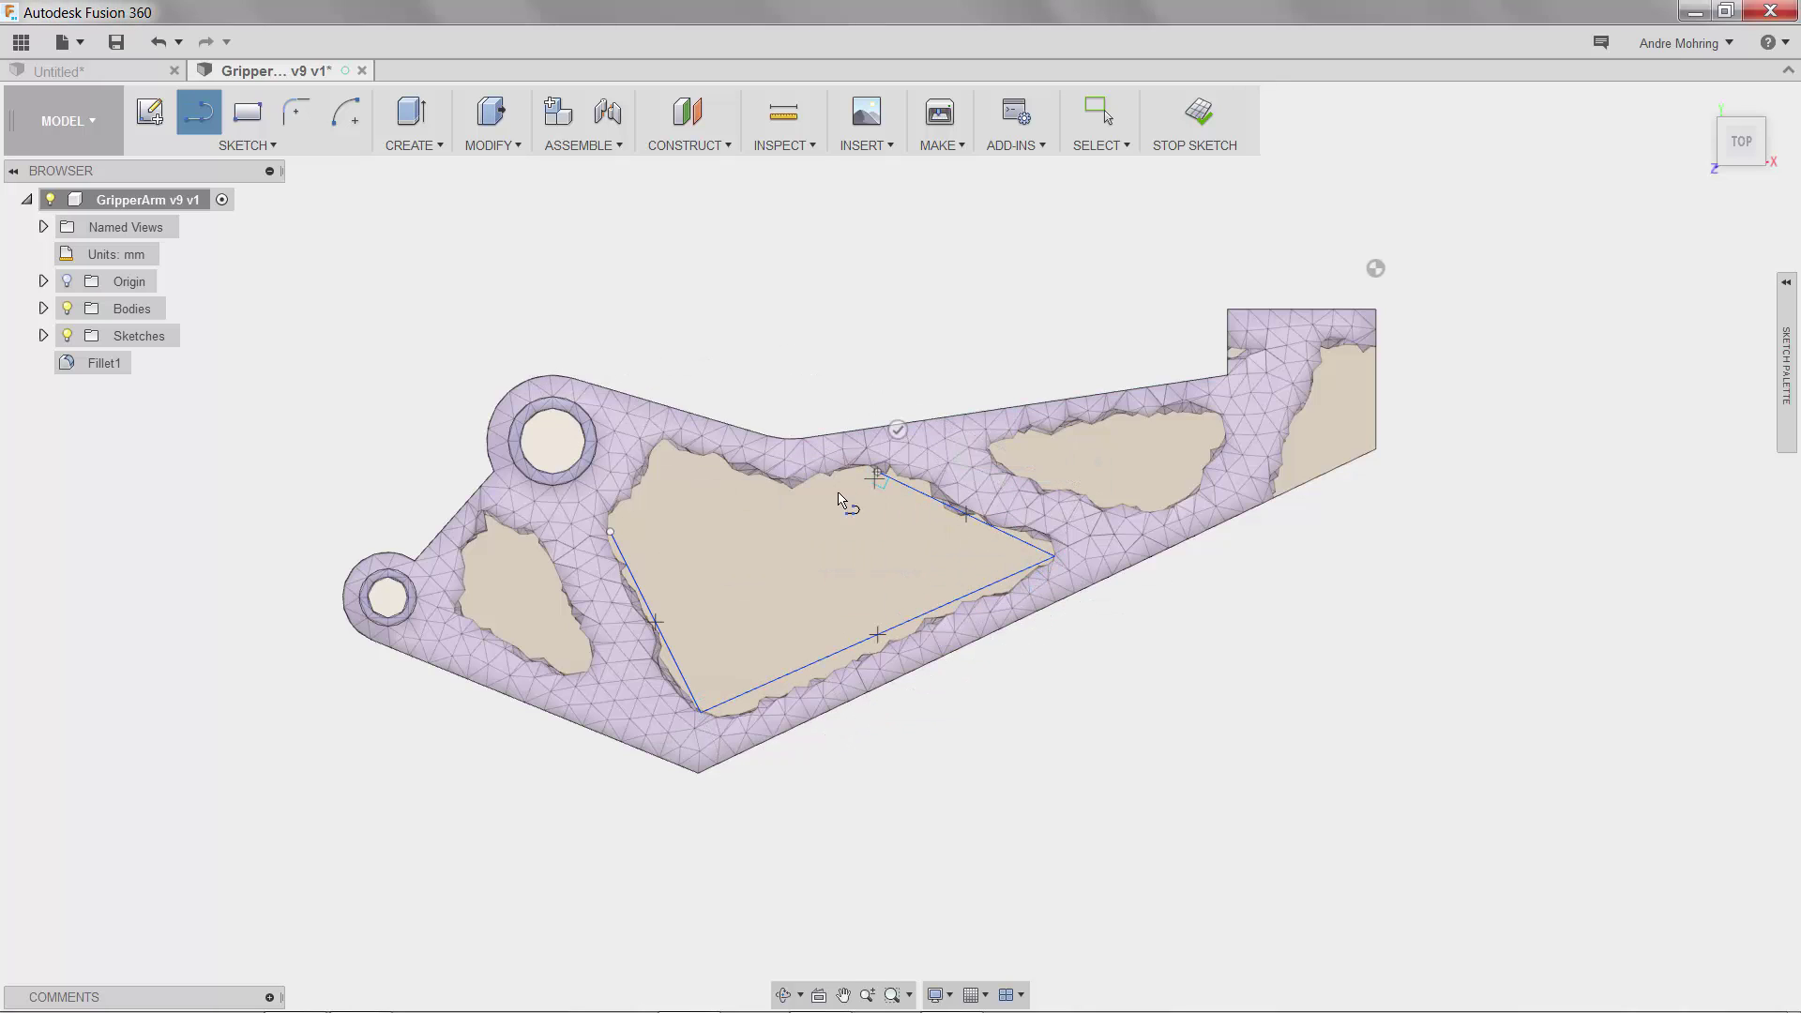
{"action": "left_click", "coordinate": [790, 498]}
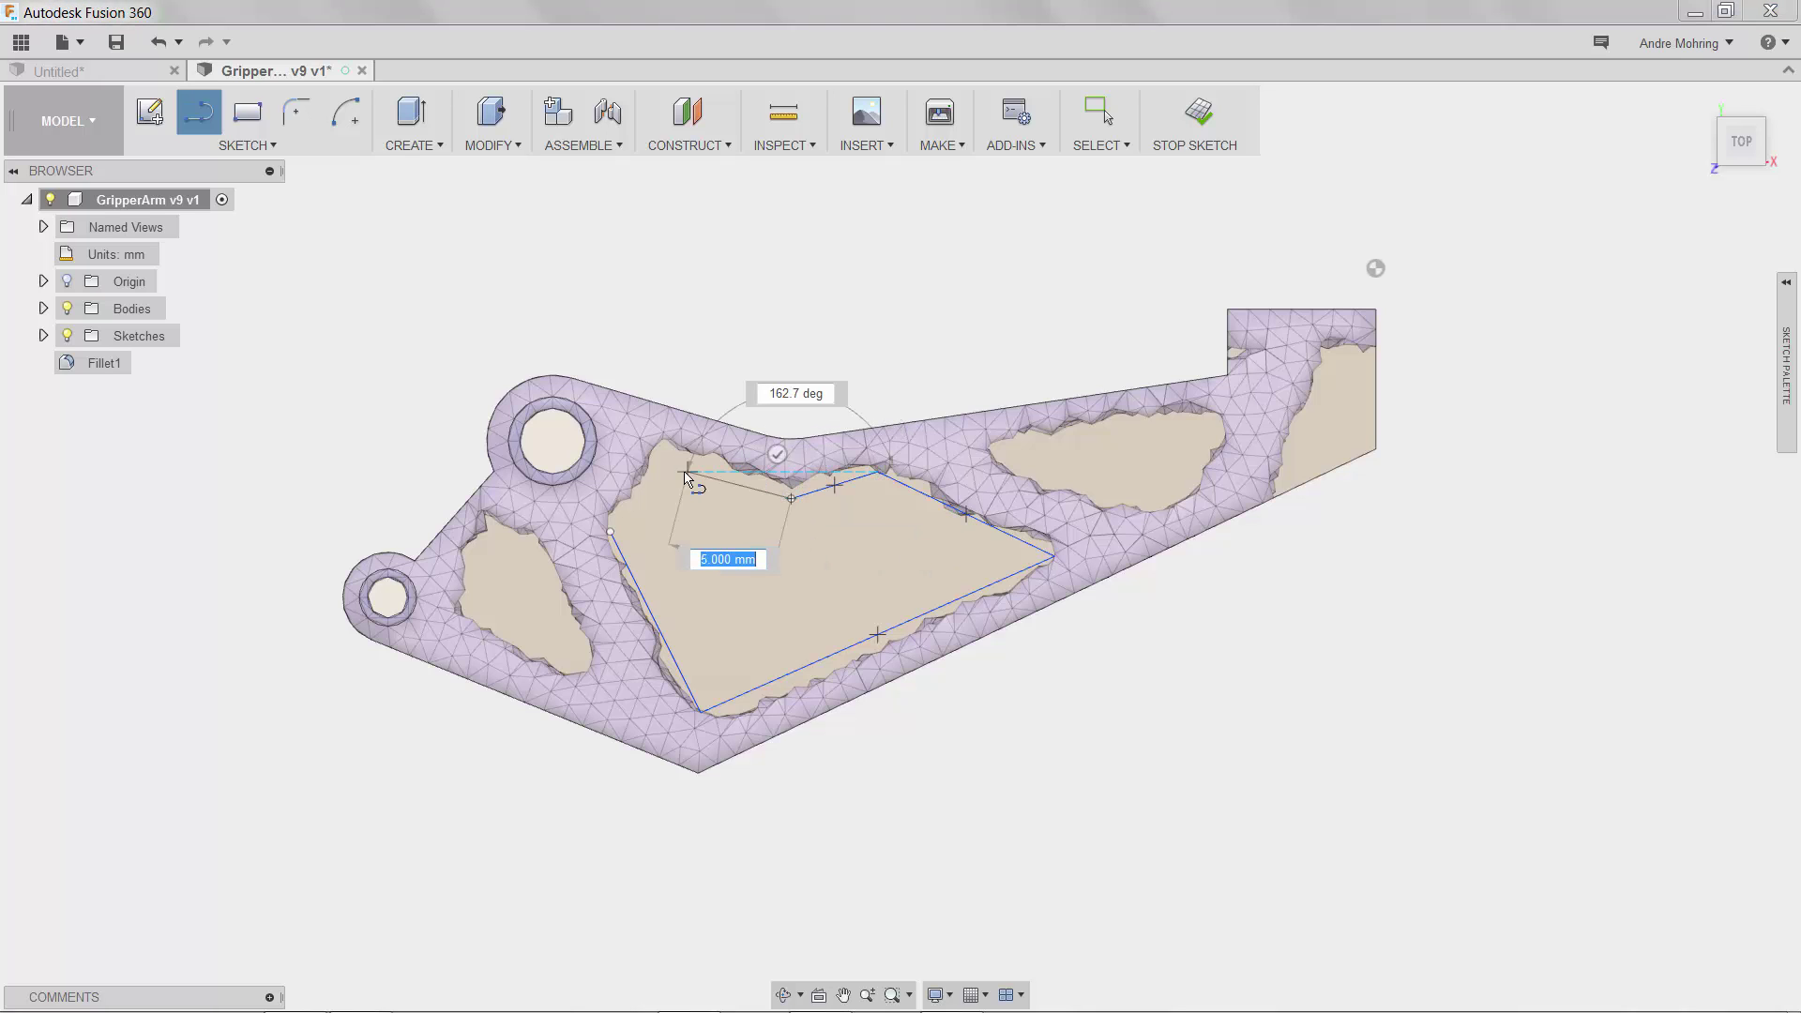
{"action": "left_click", "coordinate": [665, 446]}
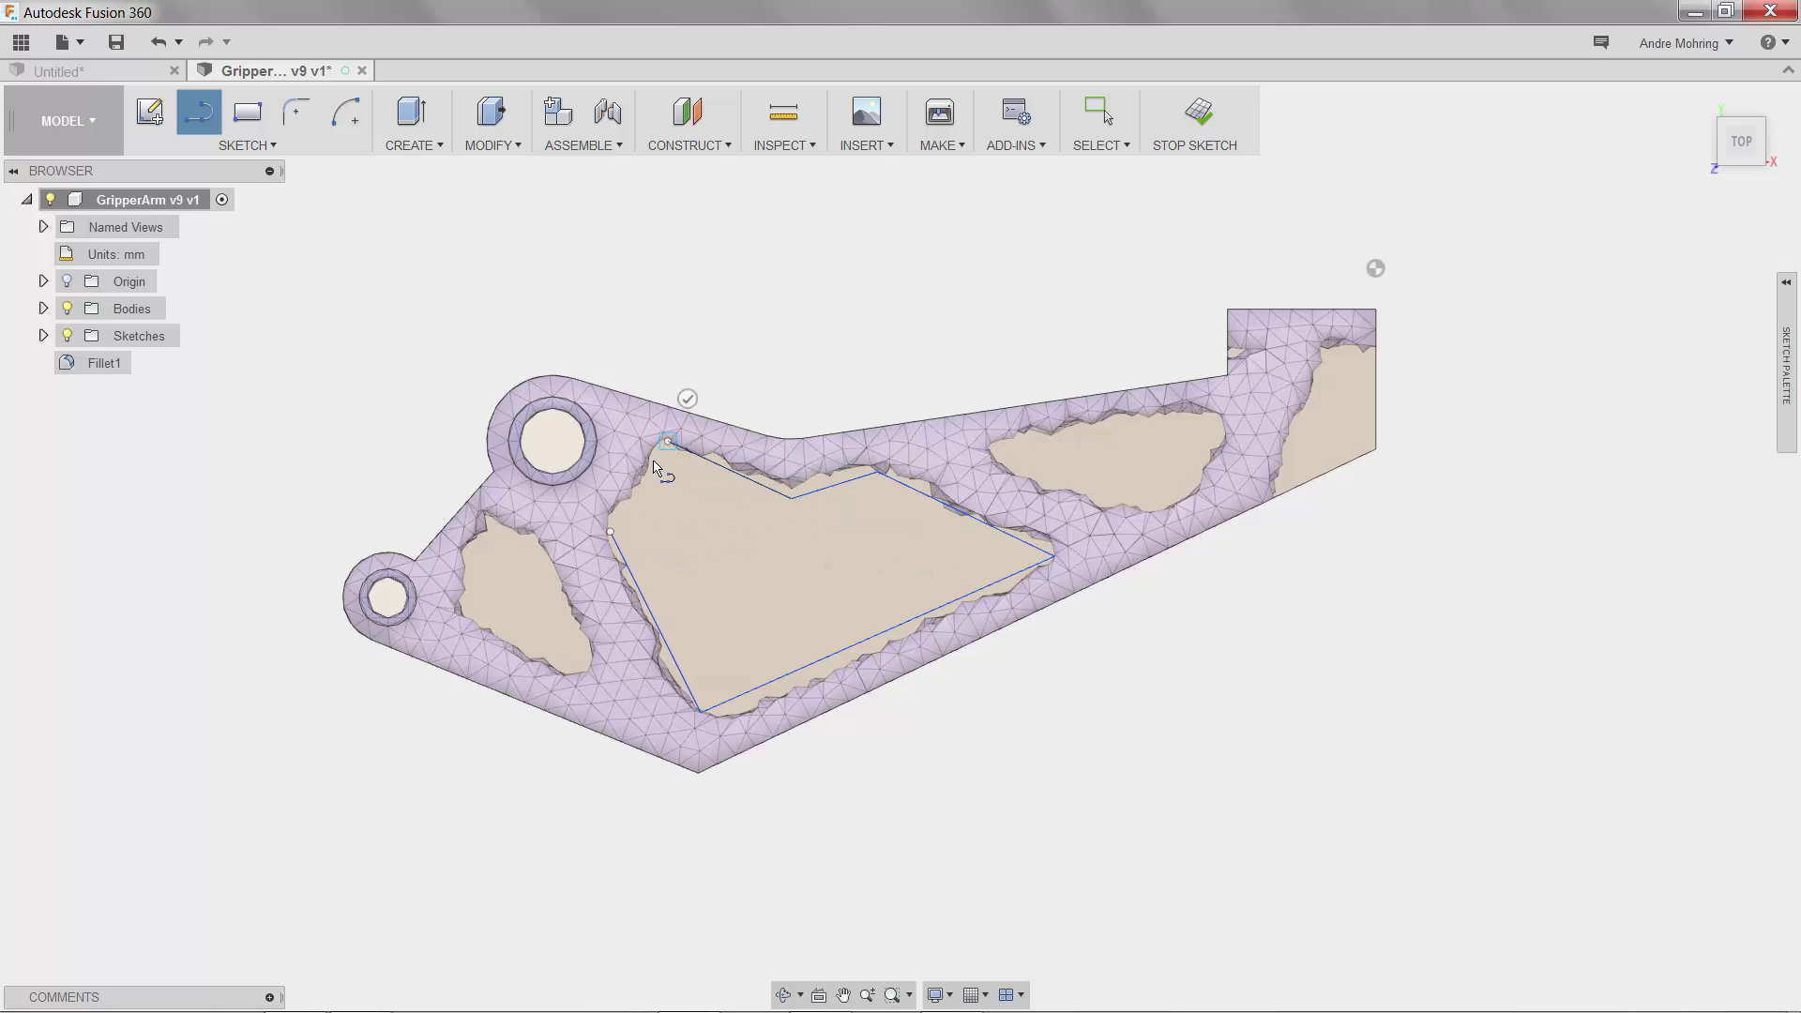
{"action": "left_click", "coordinate": [612, 534]}
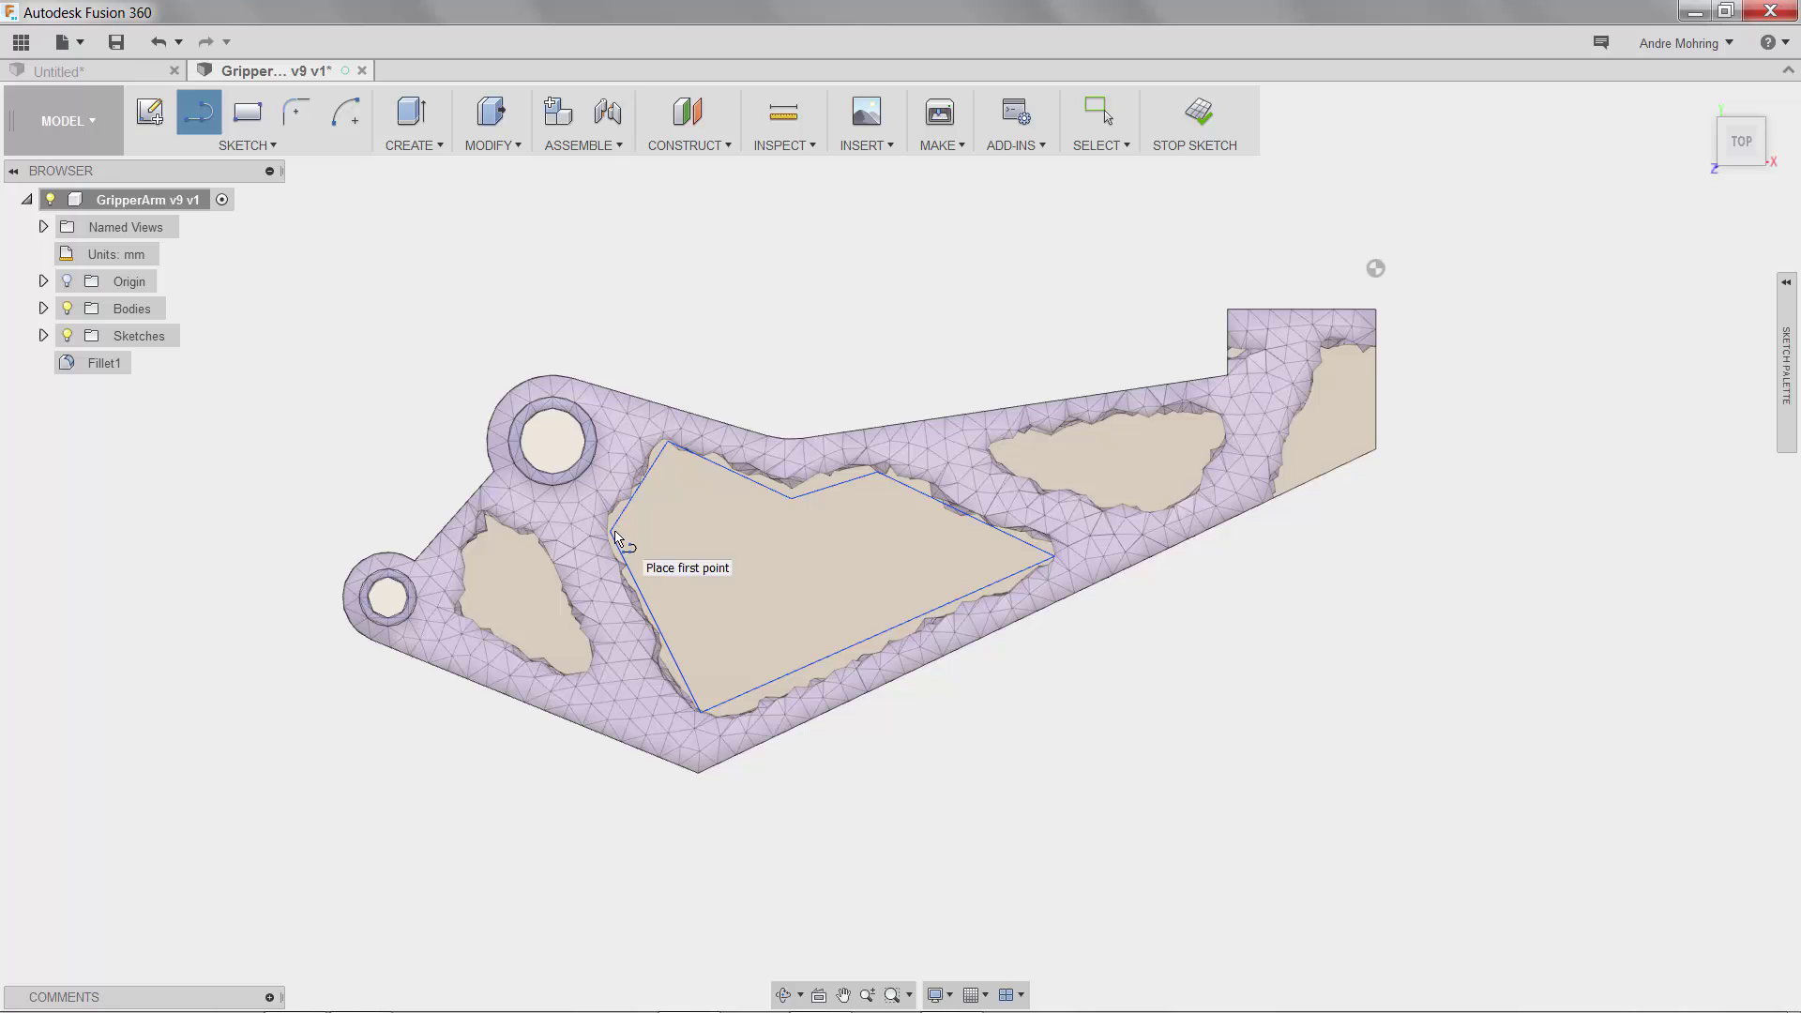
{"action": "left_click", "coordinate": [996, 450]}
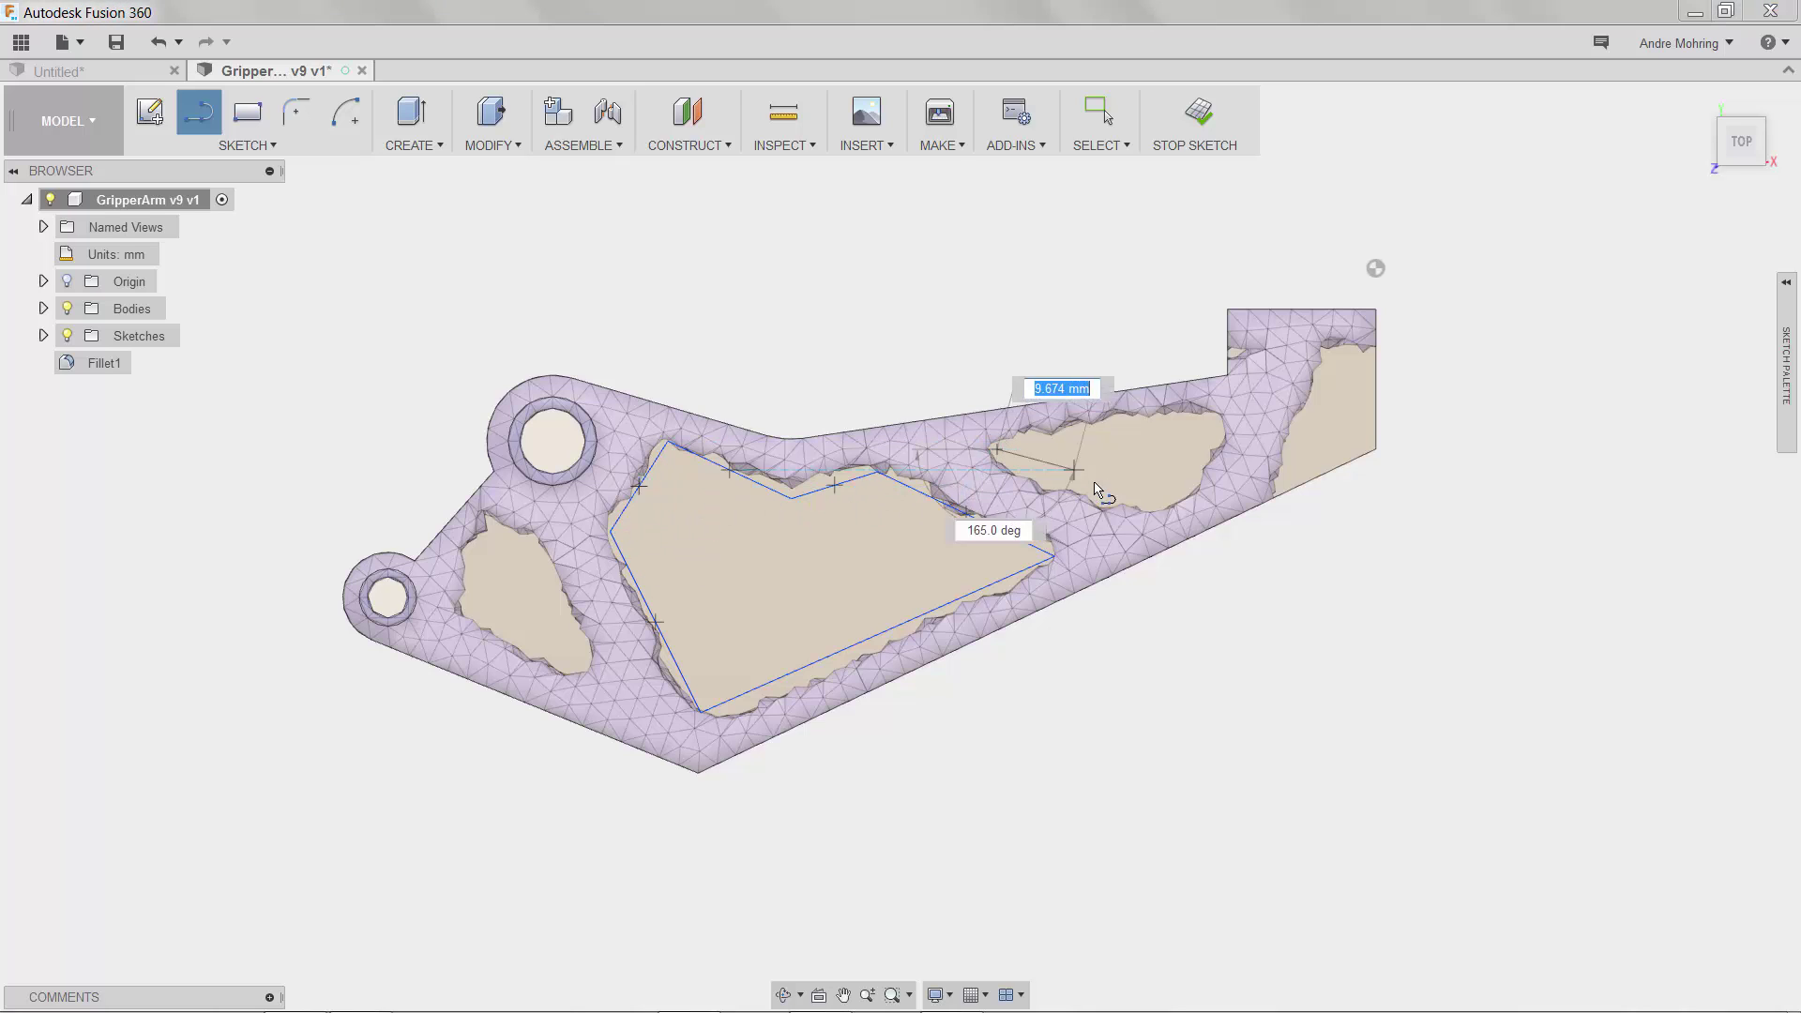
{"action": "left_click", "coordinate": [1159, 506]}
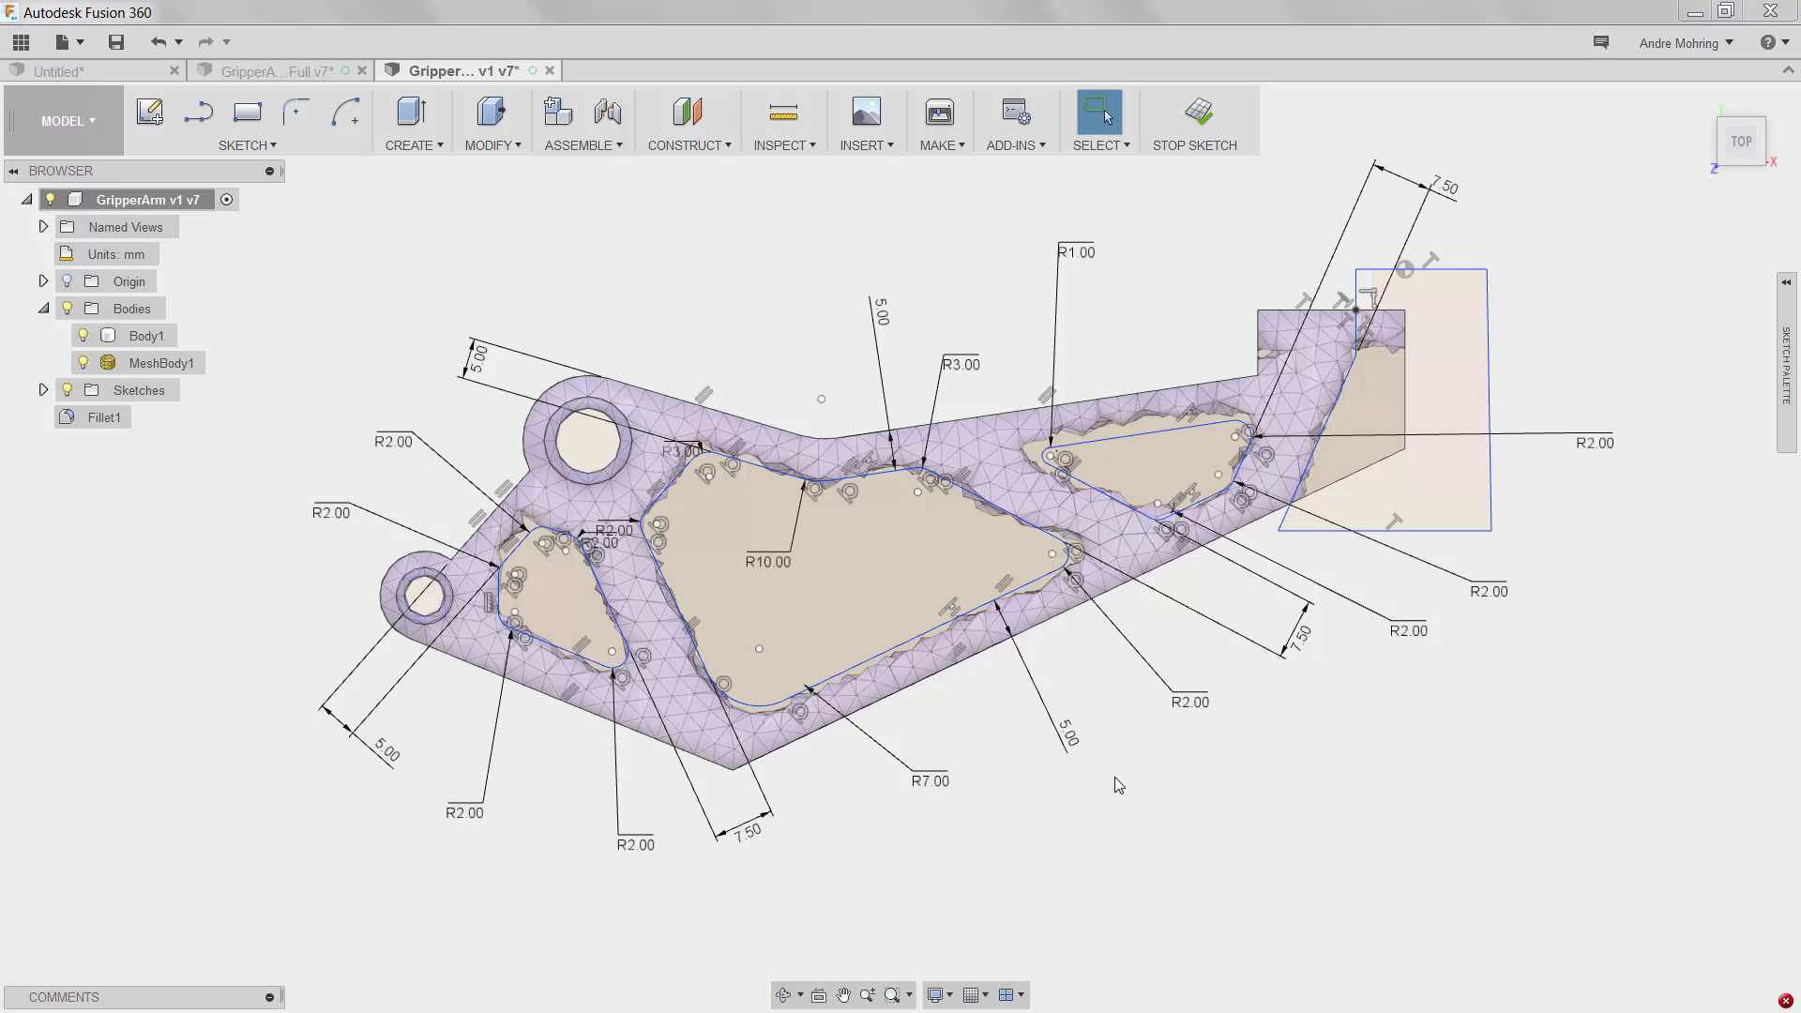
Step: Select the three pocket profiles and two right-end regions for extrusion
{"action": "left_click", "coordinate": [419, 126]}
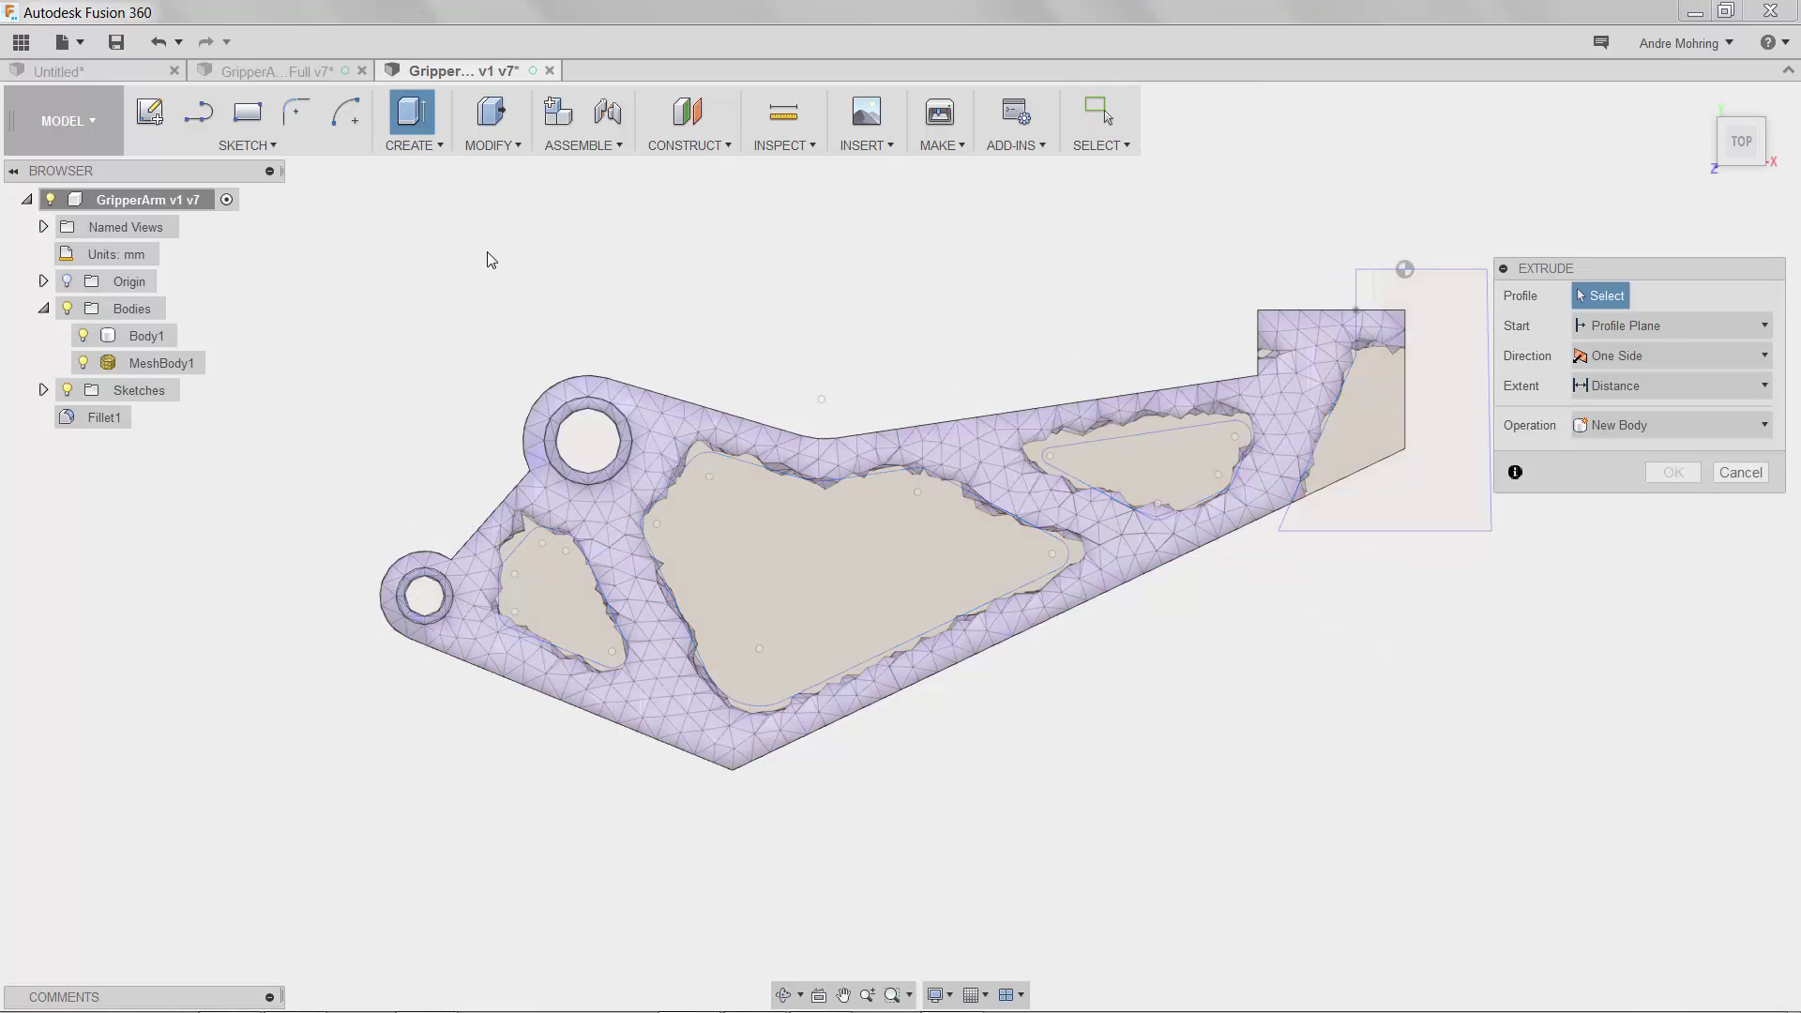
{"action": "left_click", "coordinate": [531, 577]}
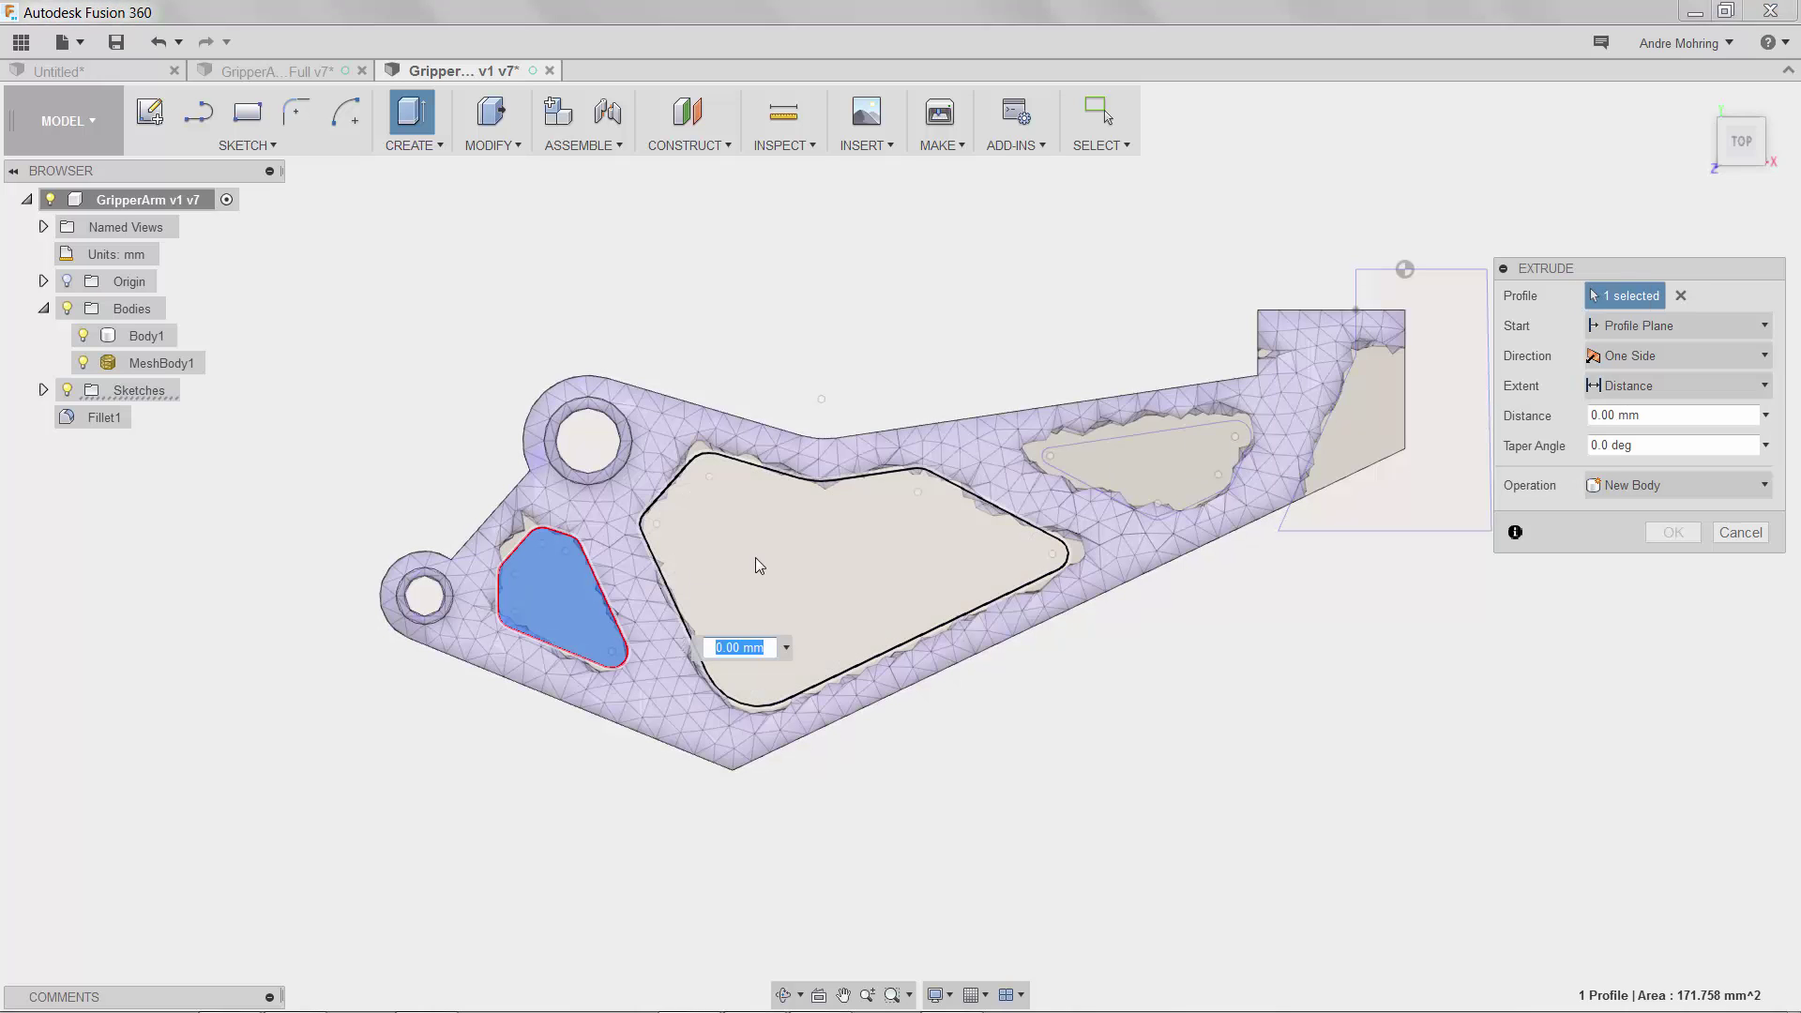
{"action": "left_click", "coordinate": [761, 561]}
{"action": "left_click", "coordinate": [1196, 459]}
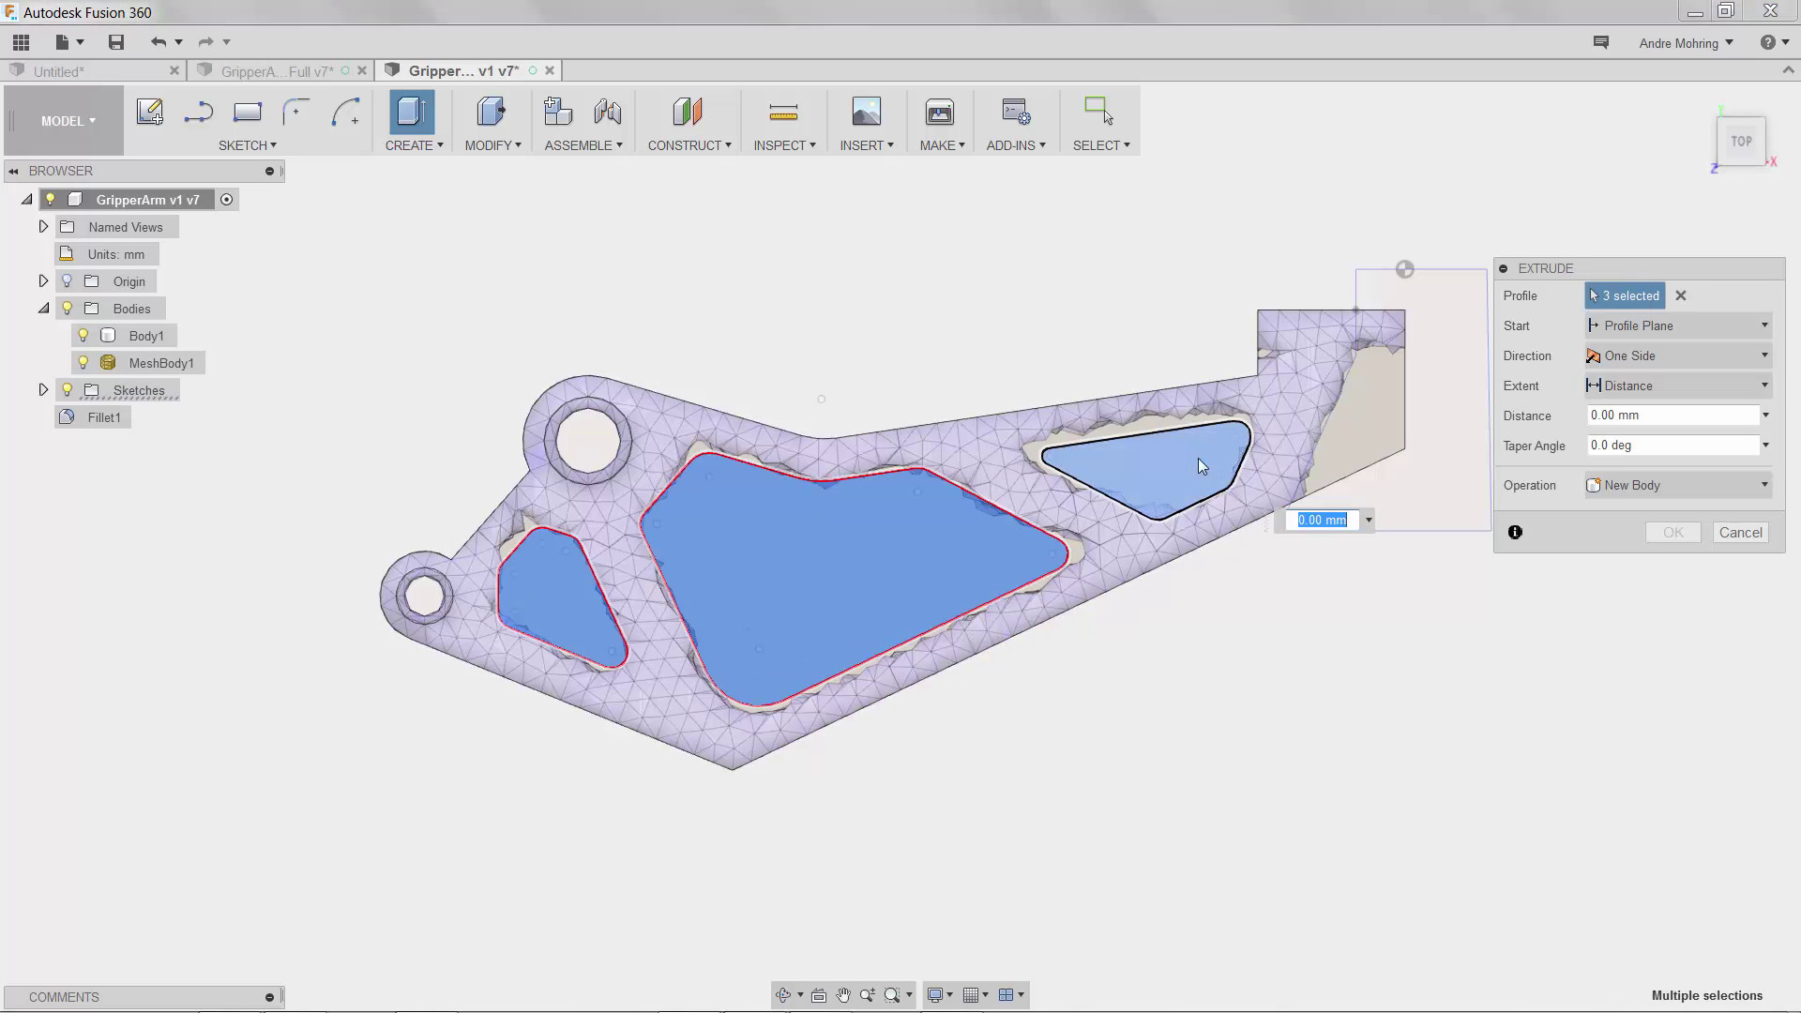
{"action": "left_click", "coordinate": [1367, 427]}
{"action": "left_click", "coordinate": [1420, 387]}
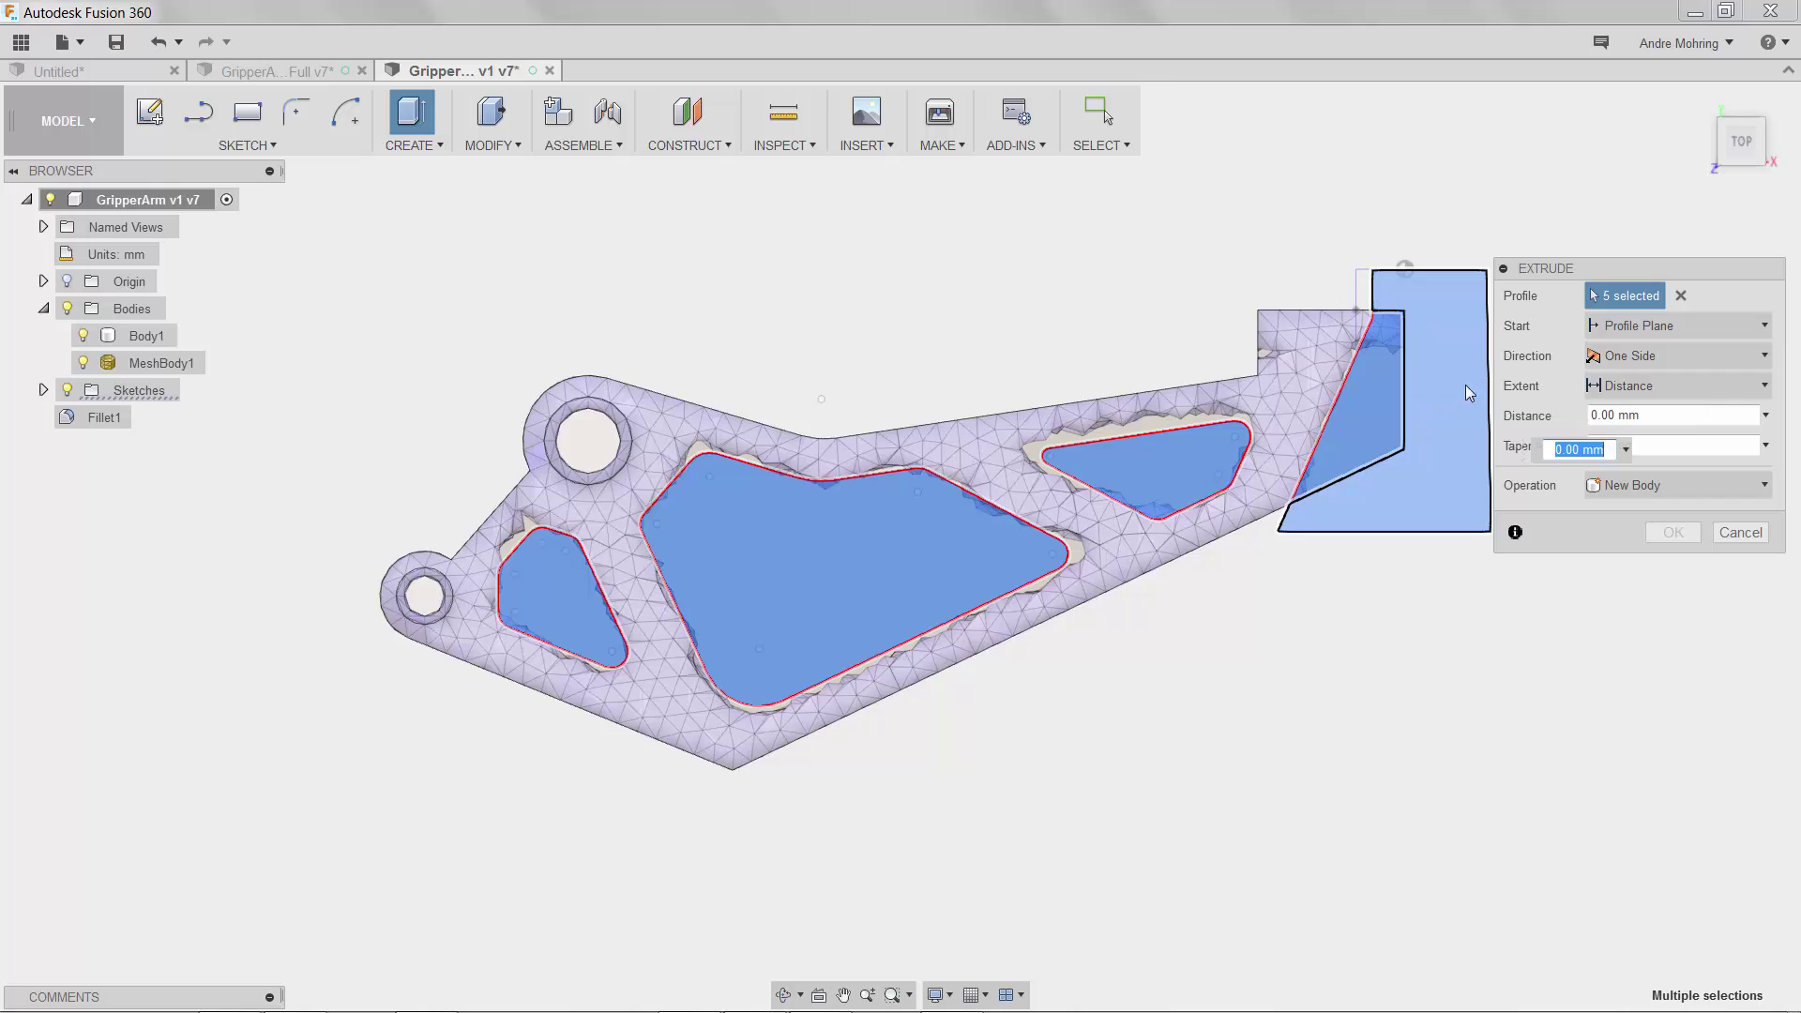
Step: Make the extrusion an All-extent cut through the arm, creating Extrude2
{"action": "left_click", "coordinate": [1650, 385]}
{"action": "left_click", "coordinate": [1635, 462]}
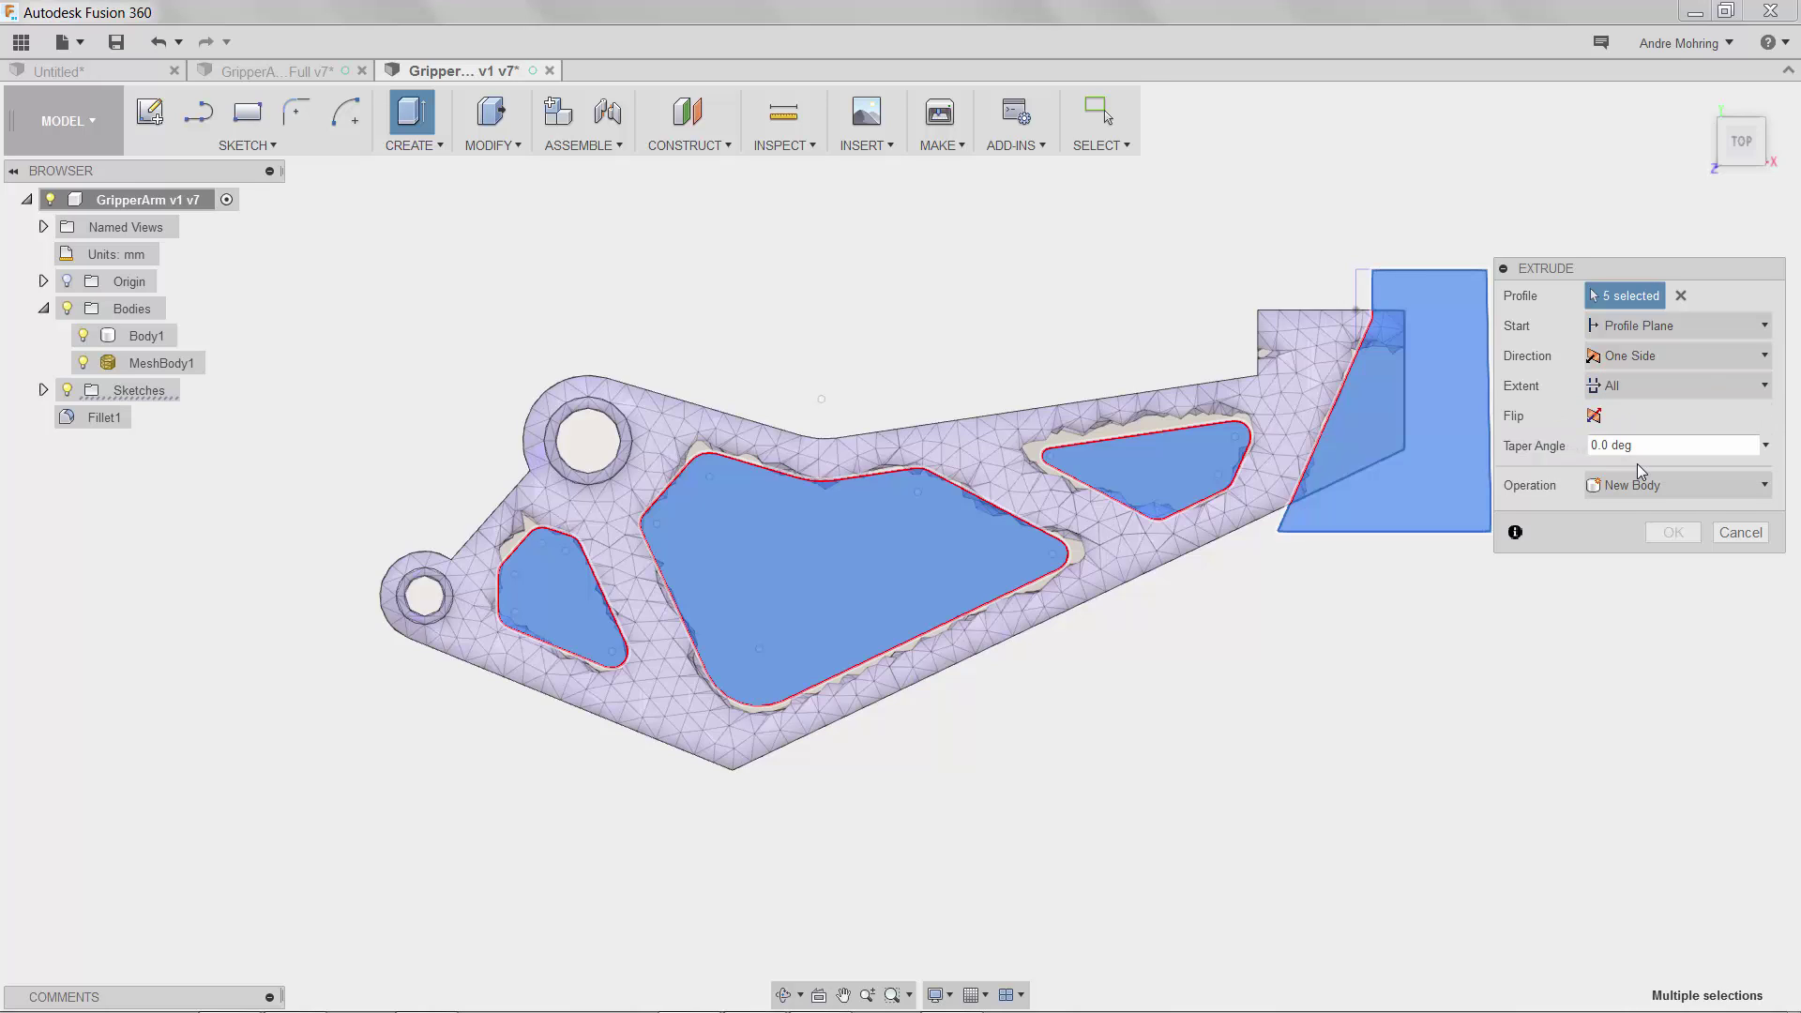
{"action": "left_click", "coordinate": [1593, 415]}
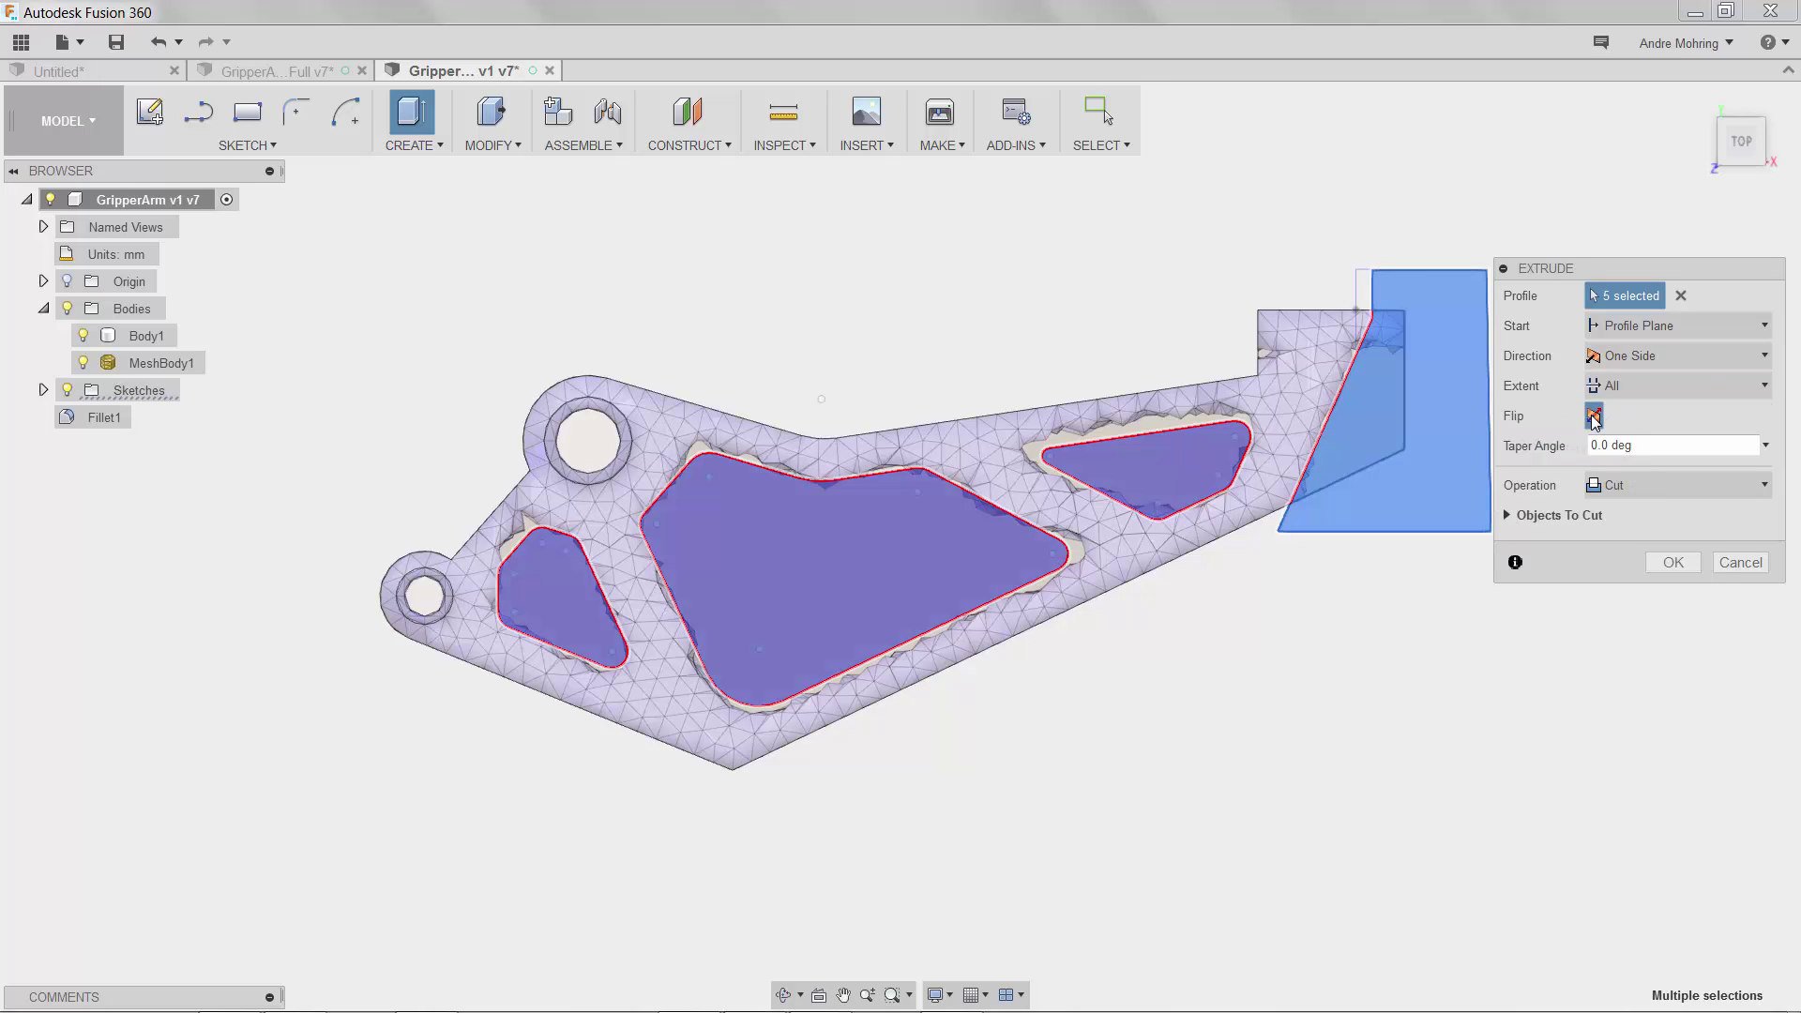
{"action": "left_click", "coordinate": [1744, 165]}
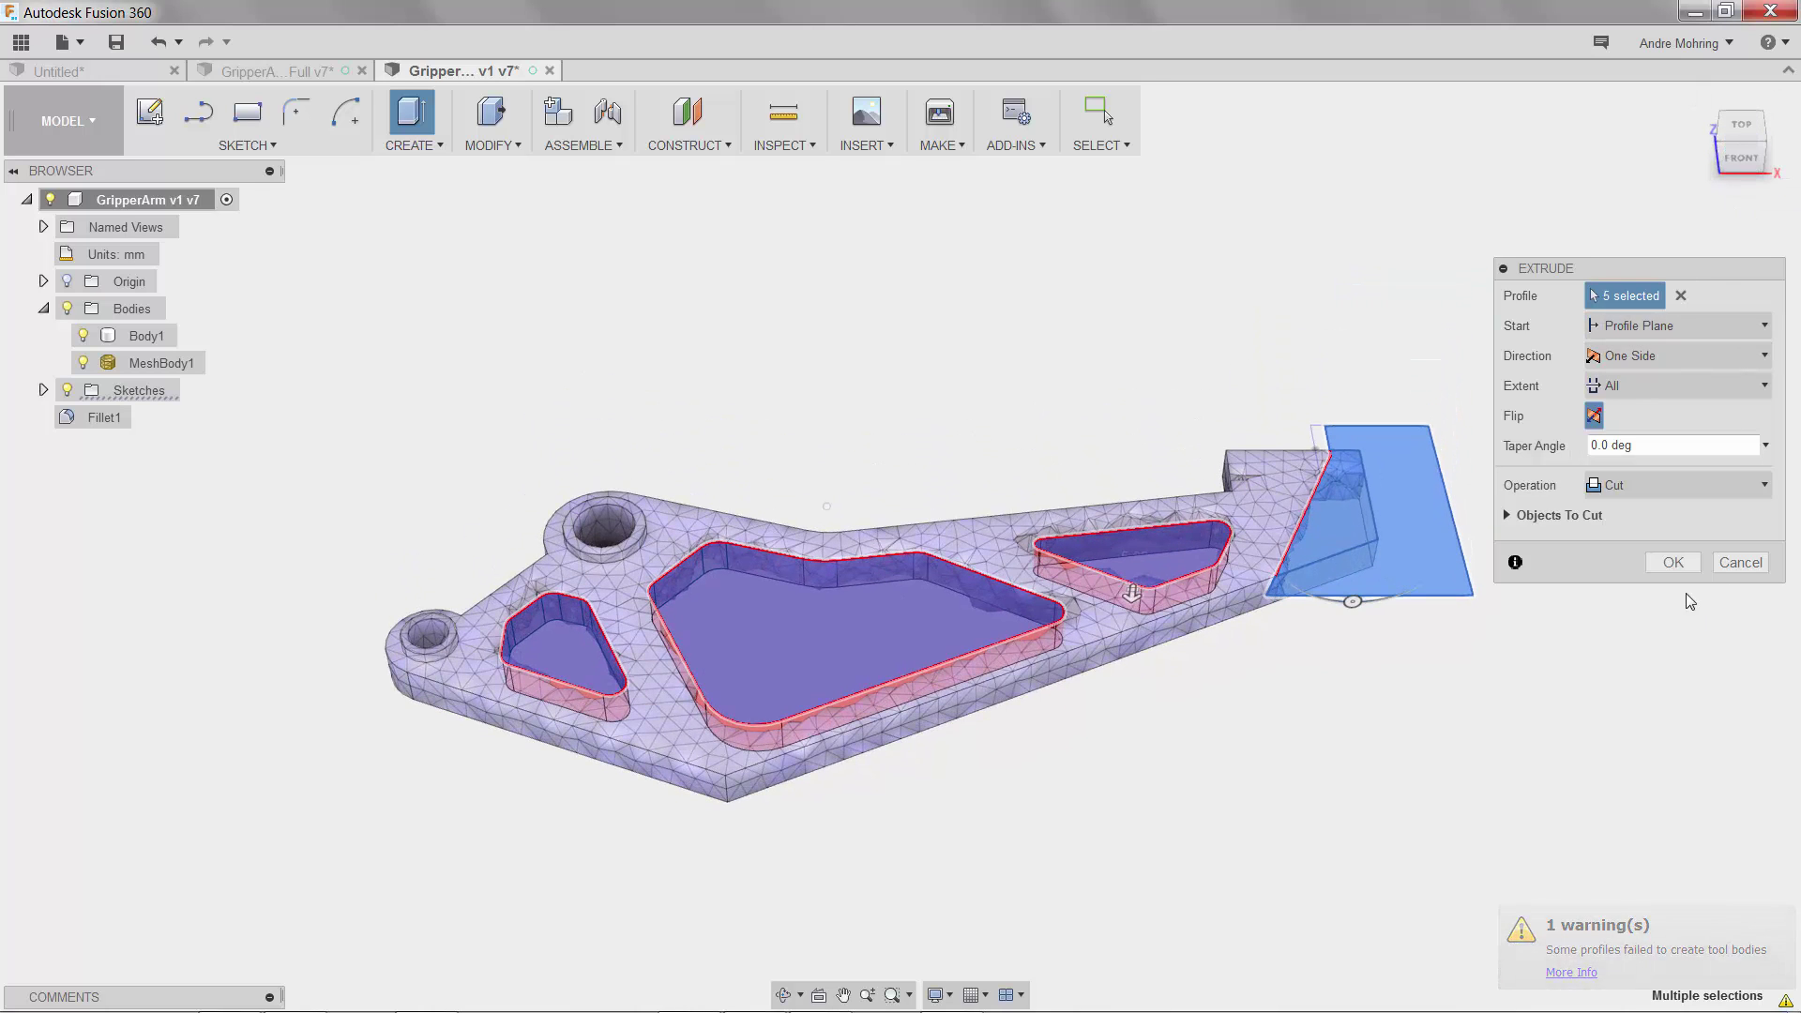
{"action": "left_click", "coordinate": [1673, 562]}
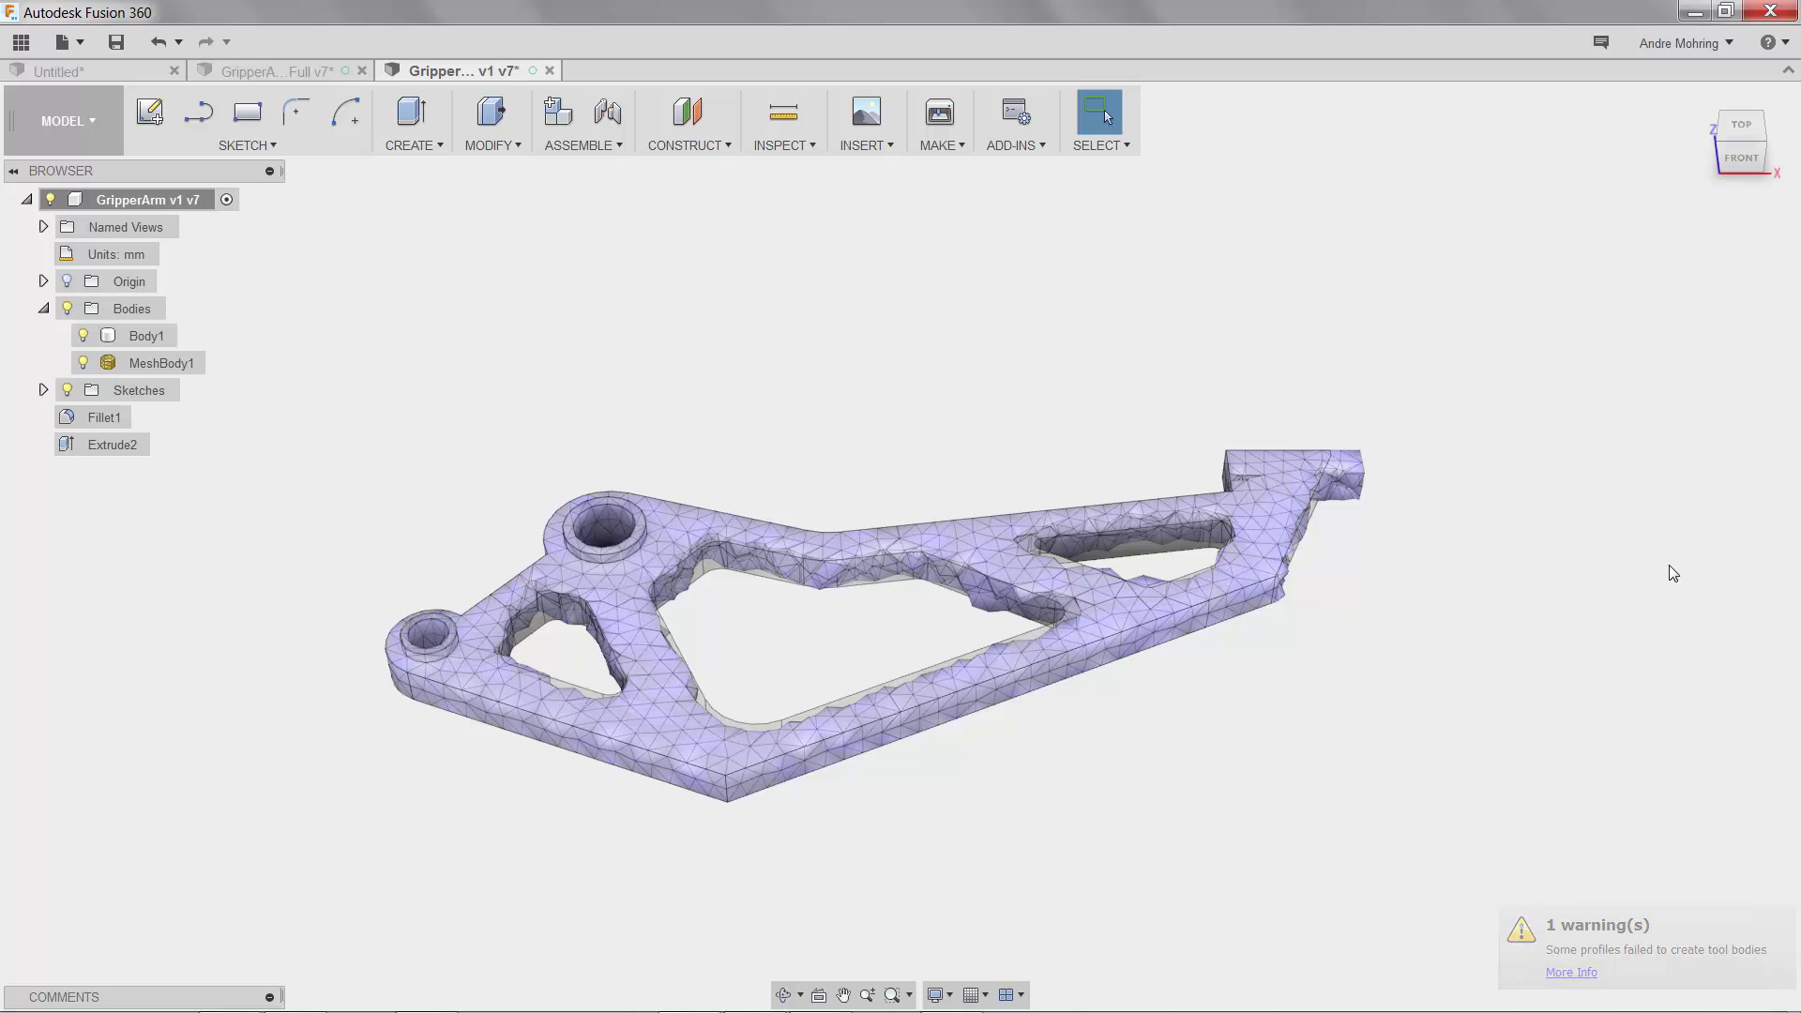
Step: Hide MeshBody1 and view the solid Body1 arm with its three rounded pockets from the top
{"action": "left_click", "coordinate": [120, 364]}
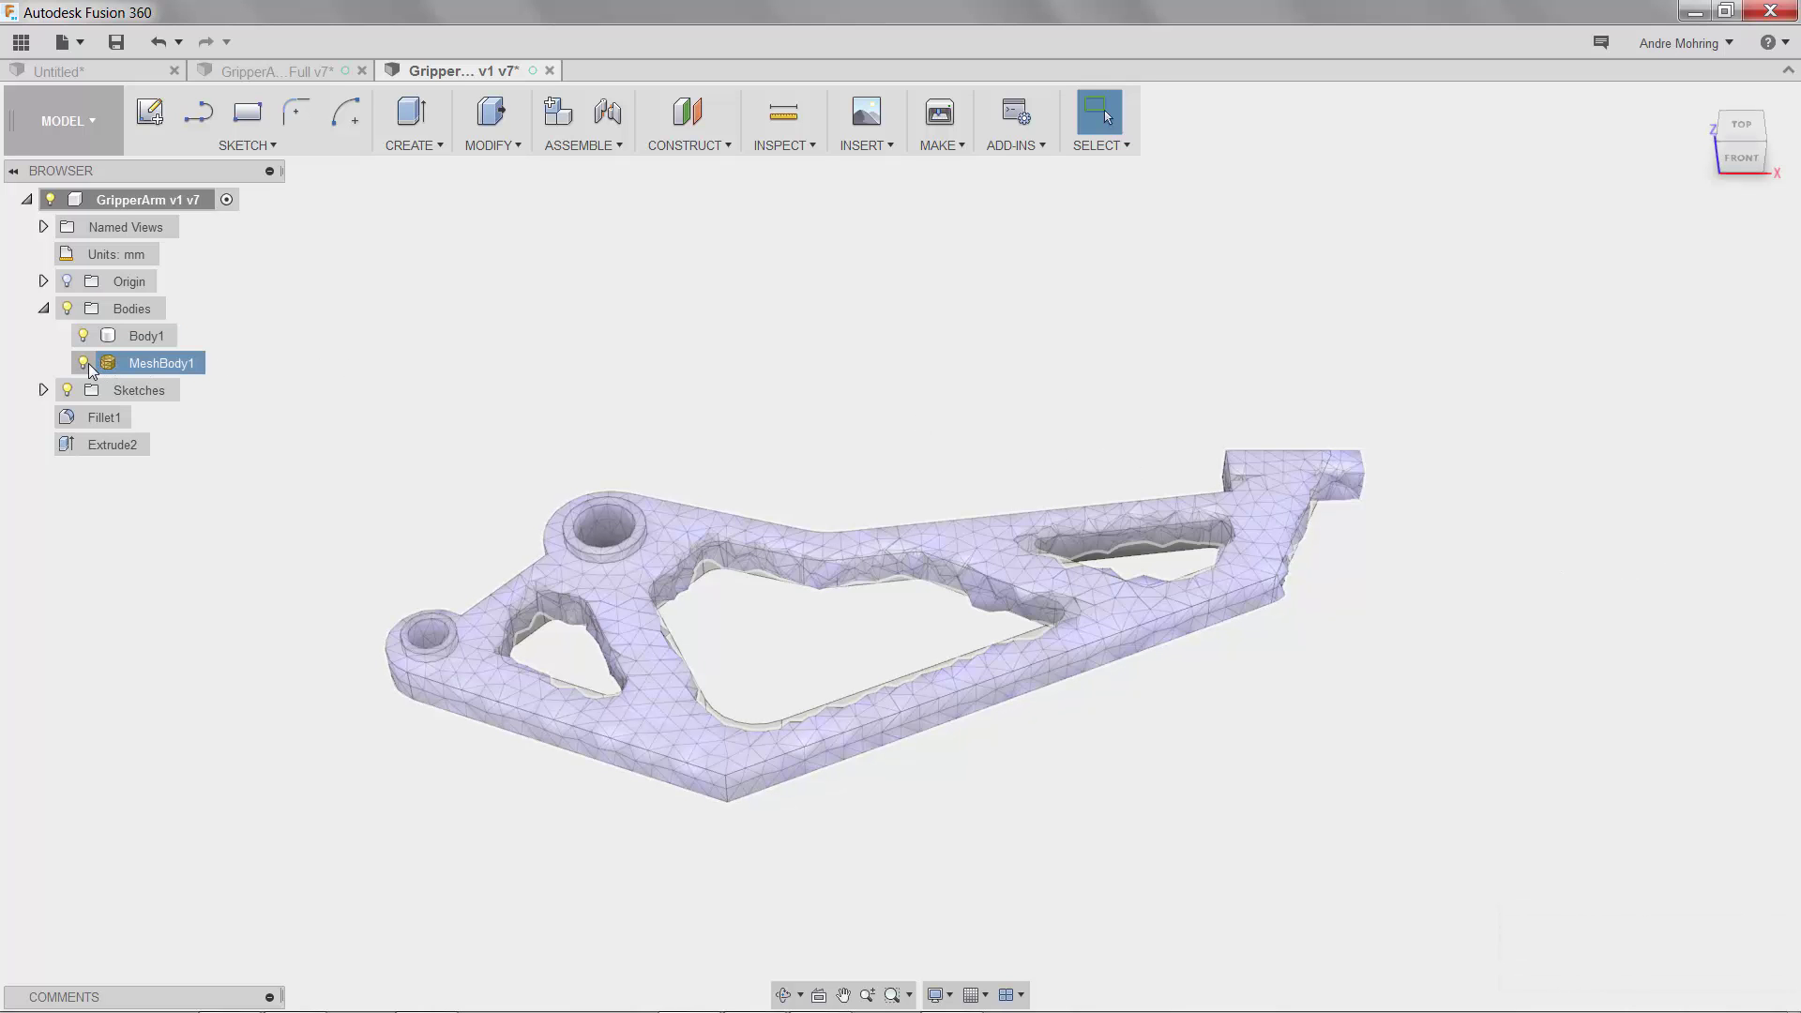
{"action": "left_click", "coordinate": [83, 363]}
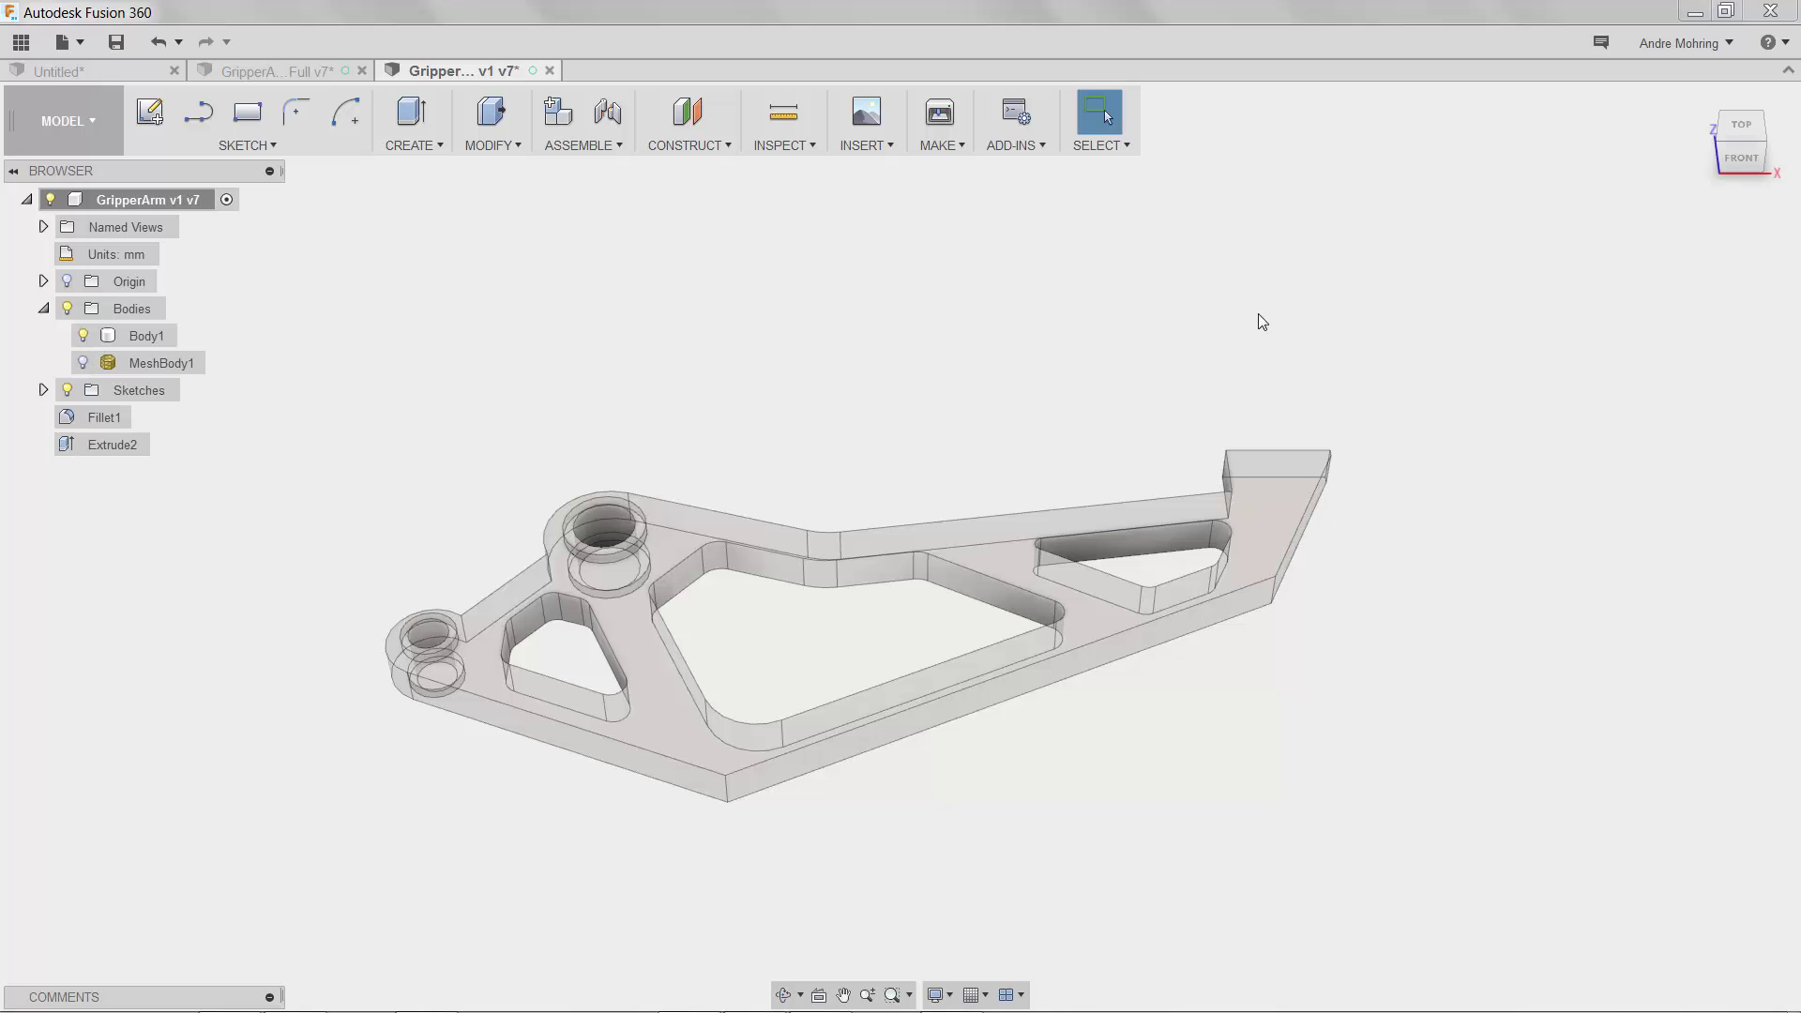
{"action": "left_click", "coordinate": [1742, 128]}
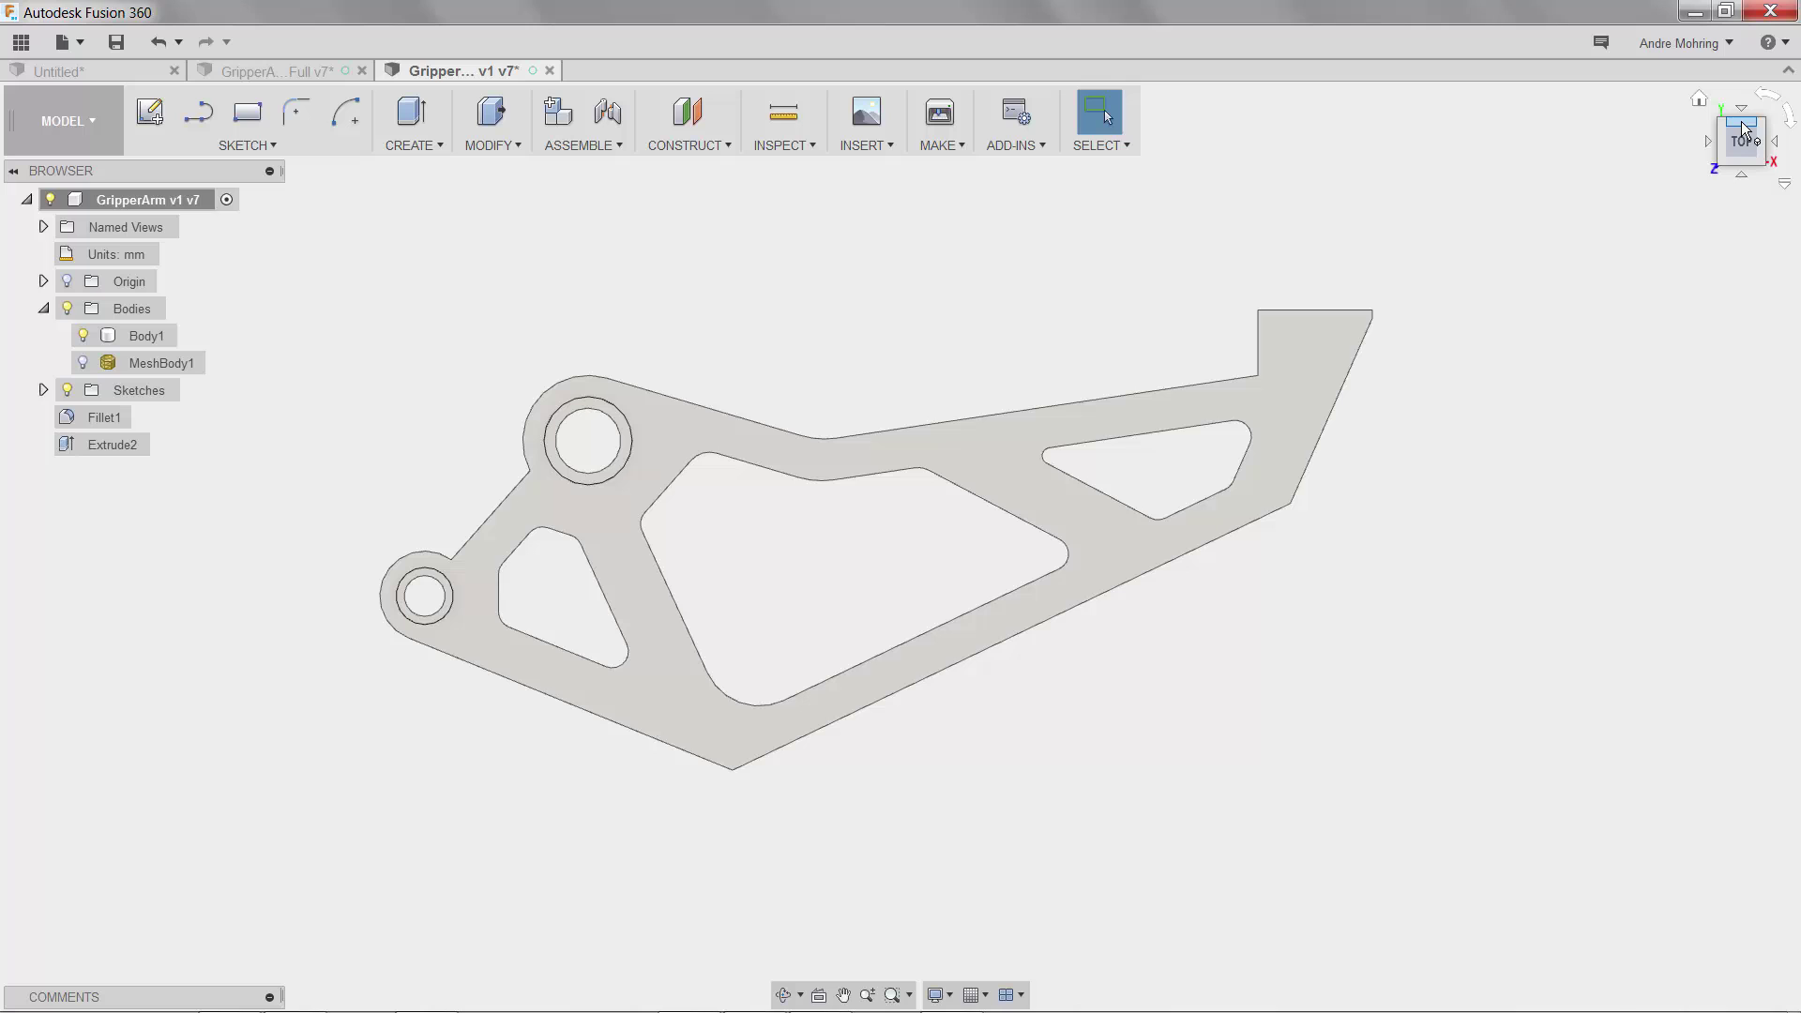